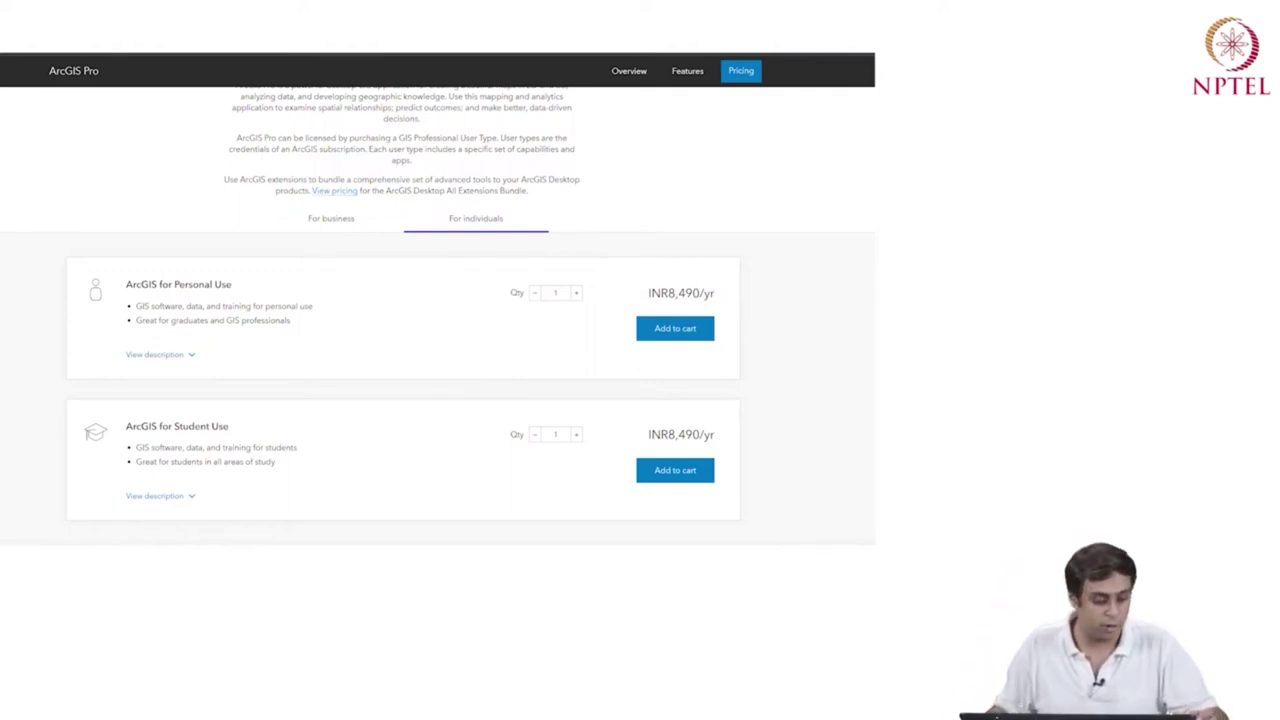
# Step: Launch ArcGIS Pro from the ArcGIS program group
pyautogui.press('super')
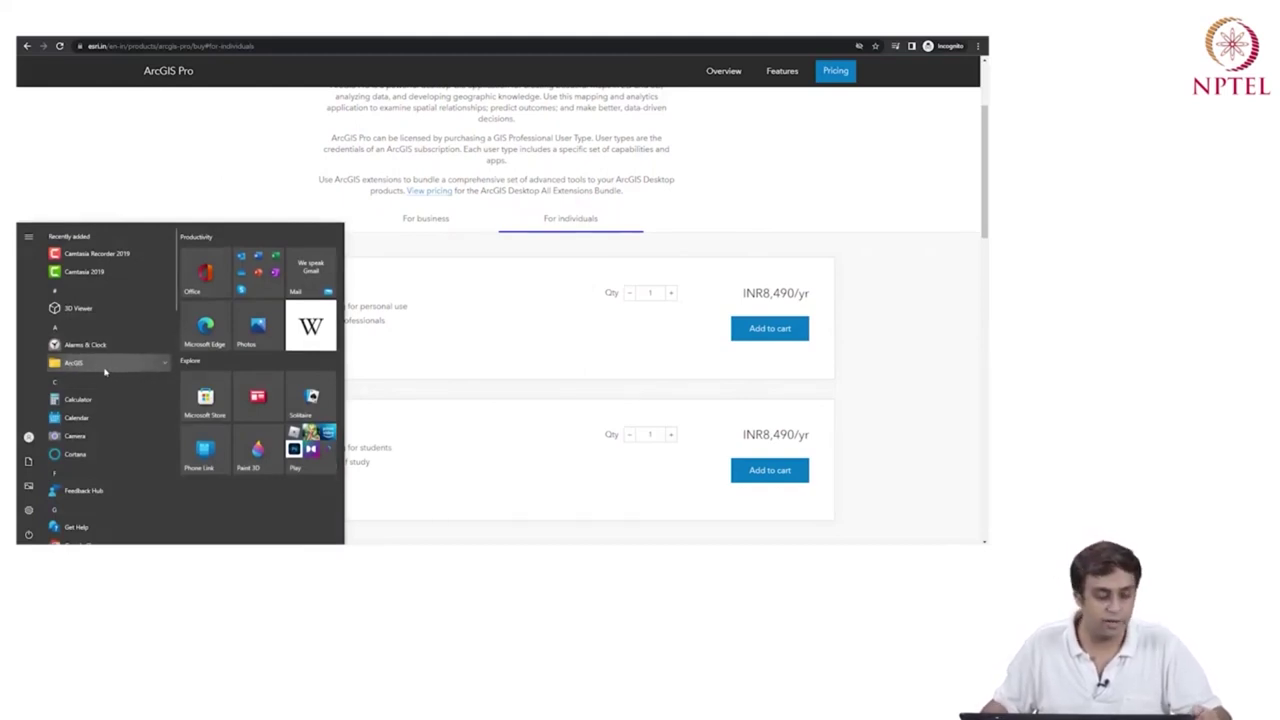
pyautogui.click(165, 363)
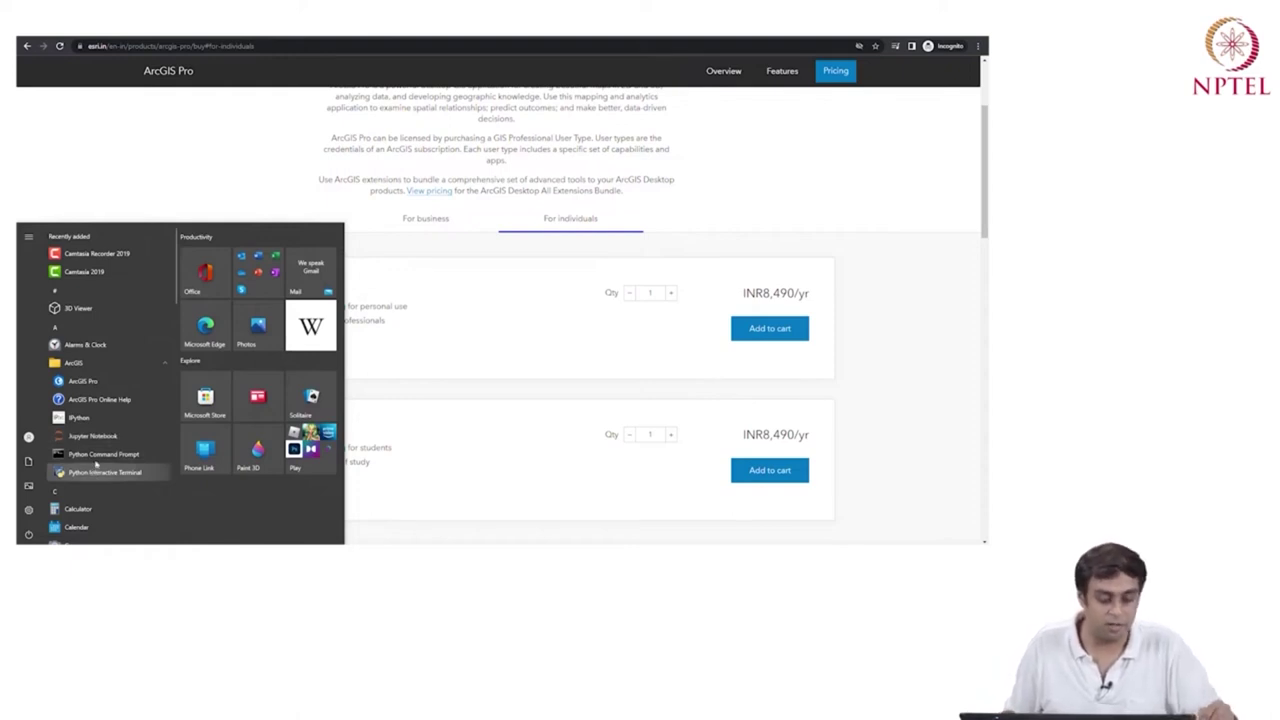
pyautogui.click(82, 385)
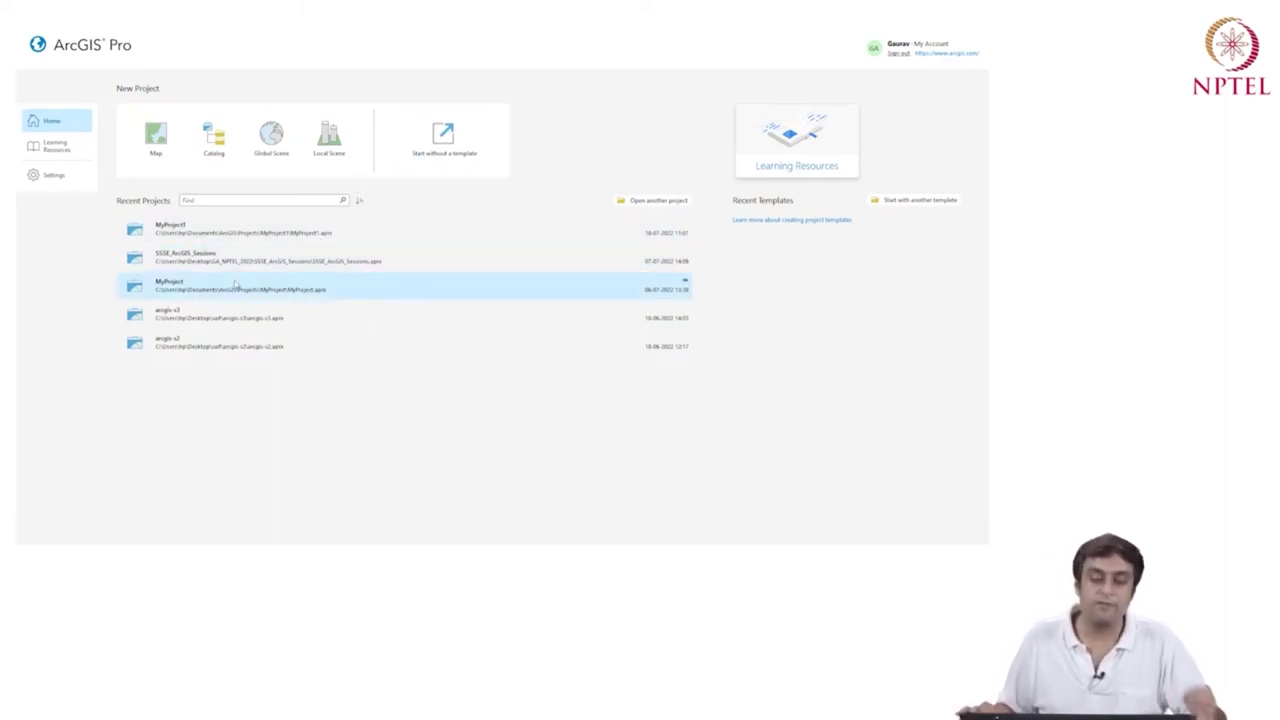
# Step: Start a new project from the Map template and browse to the personal ArcGIS folder for its location
pyautogui.moveTo(236, 284)
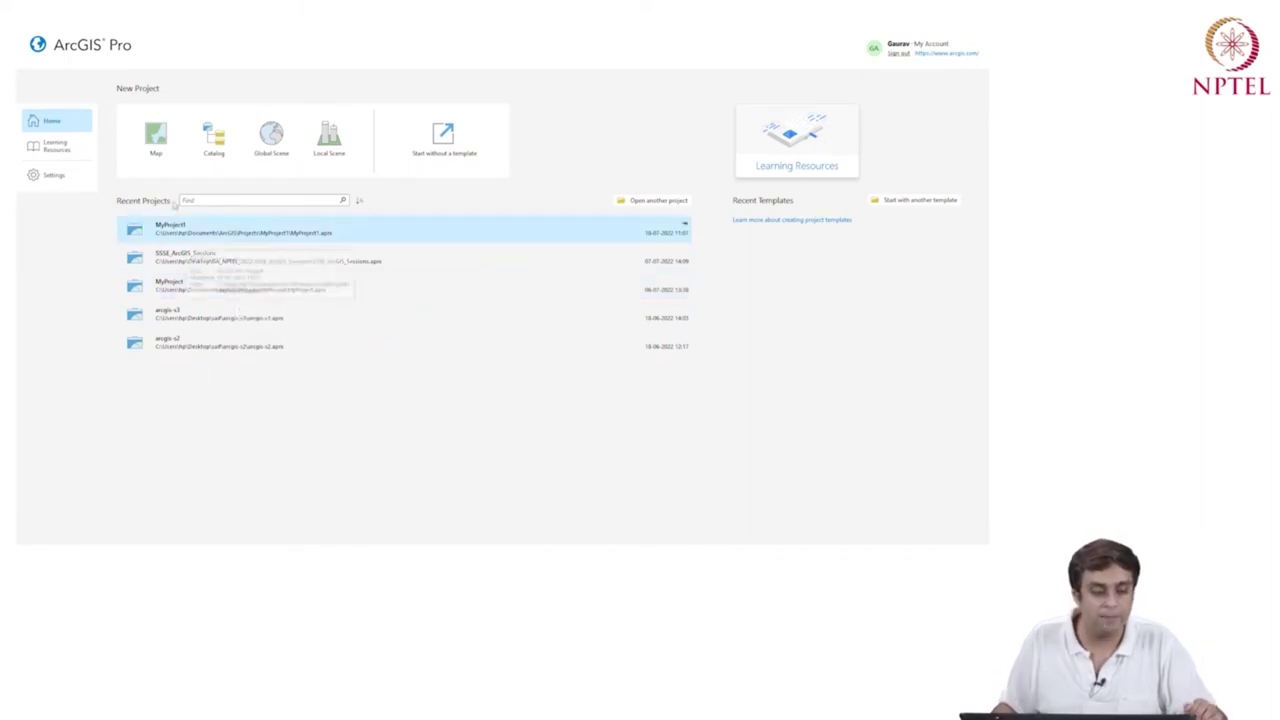
pyautogui.click(155, 136)
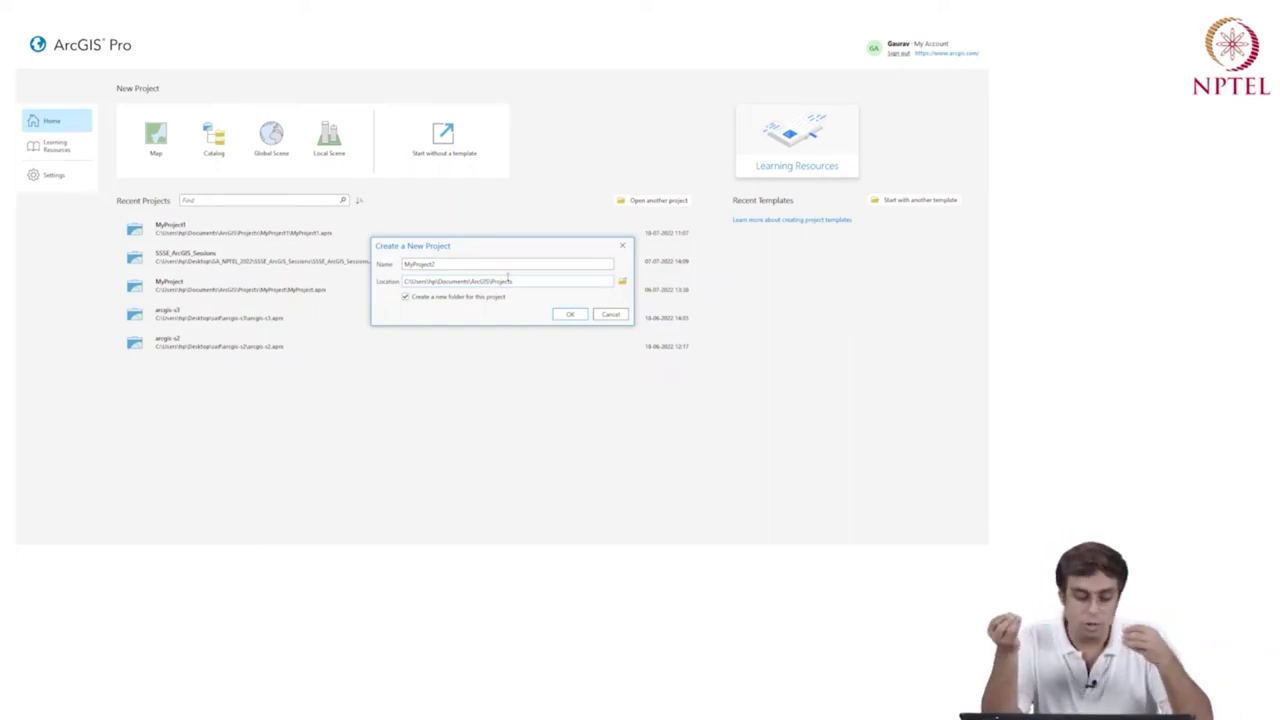
pyautogui.click(622, 283)
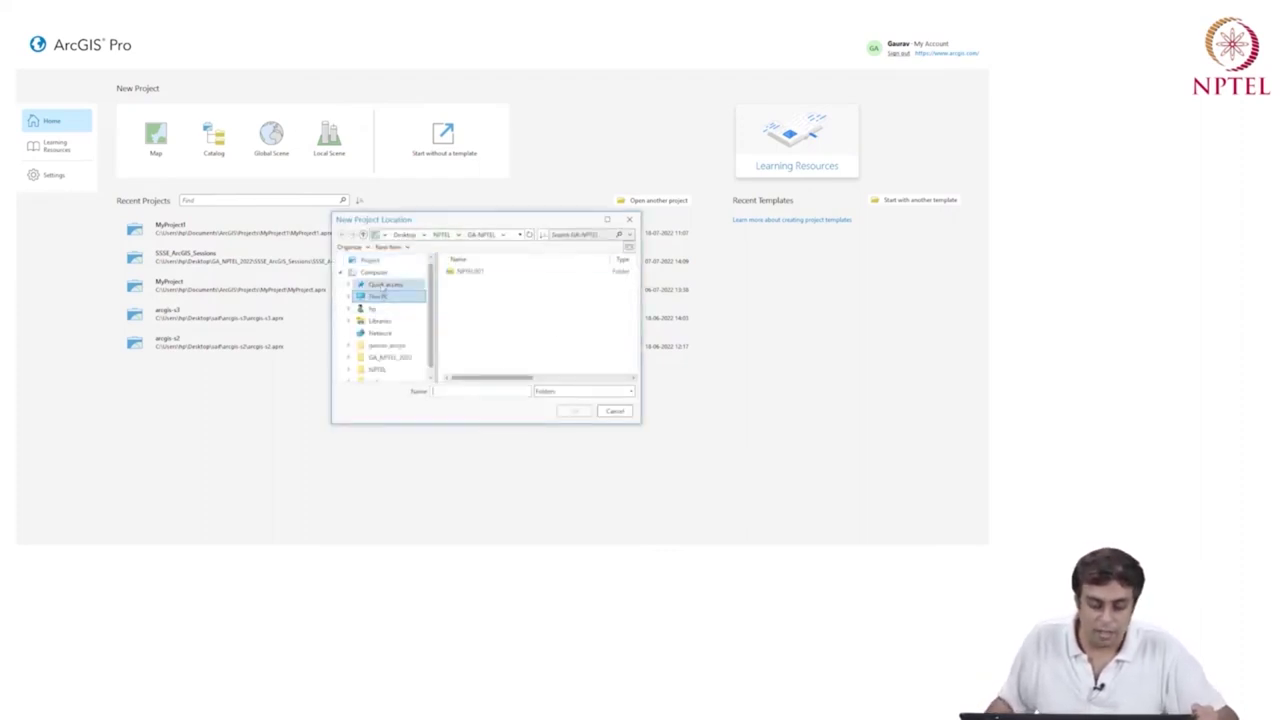
pyautogui.click(388, 345)
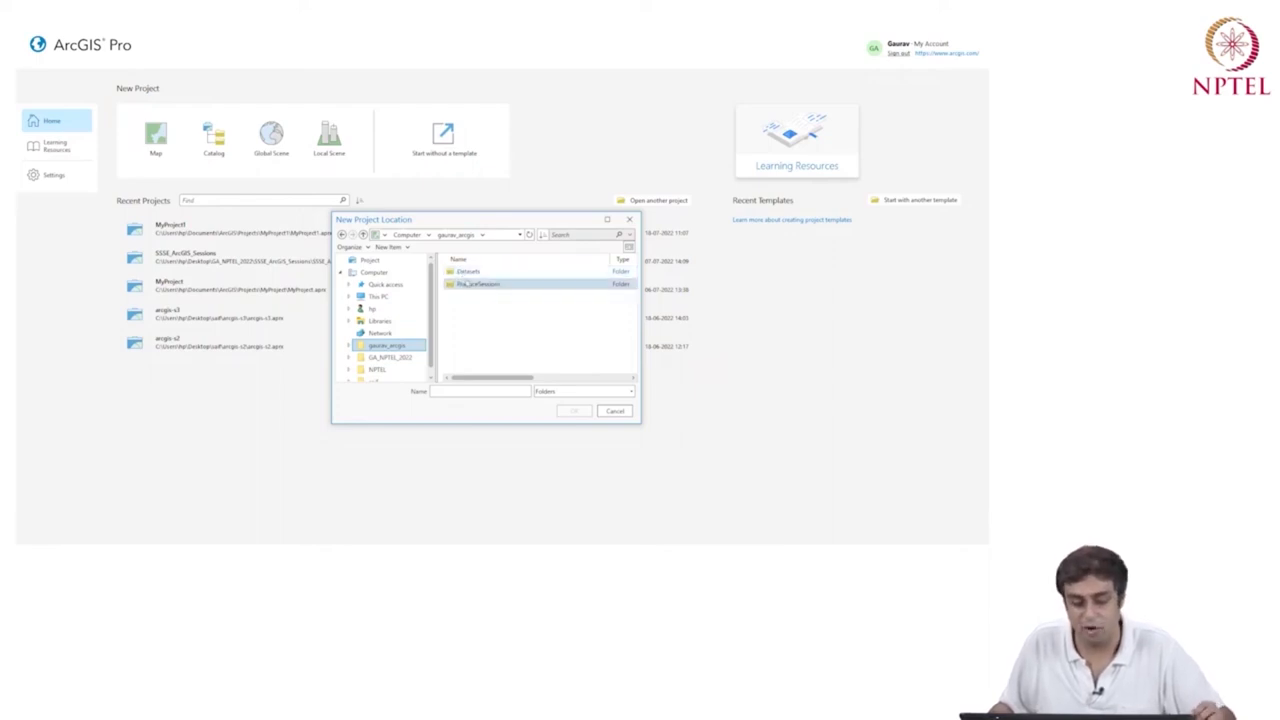
# Step: Try to set a new folder named SSSE_ArcGIS_Project as the project location
pyautogui.click(484, 390)
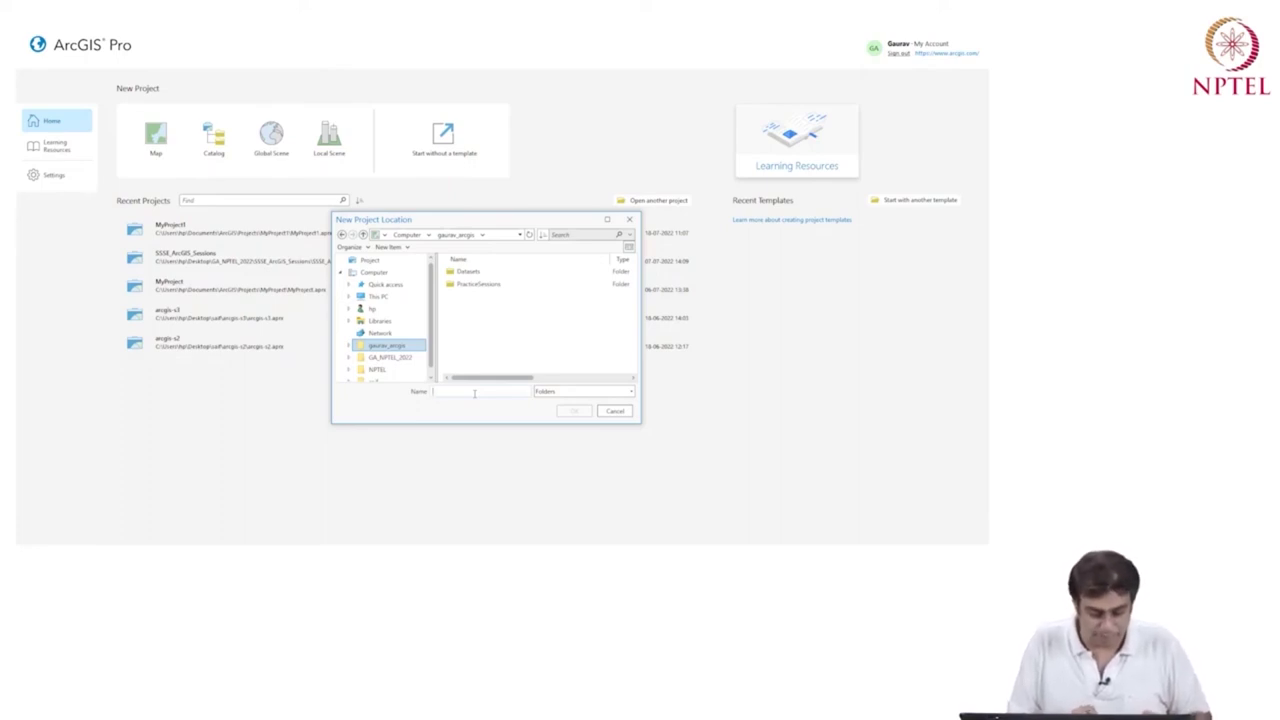
pyautogui.click(474, 392)
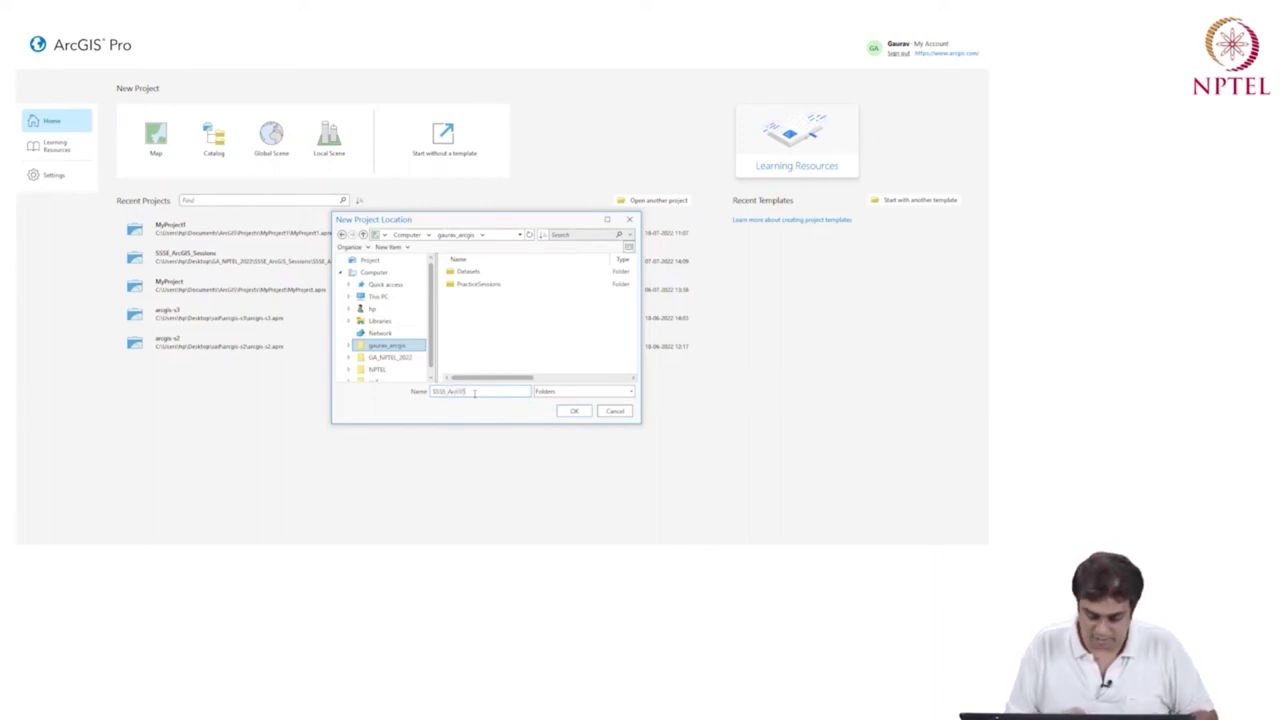
pyautogui.write('SSSE_ArcGIS_Project')
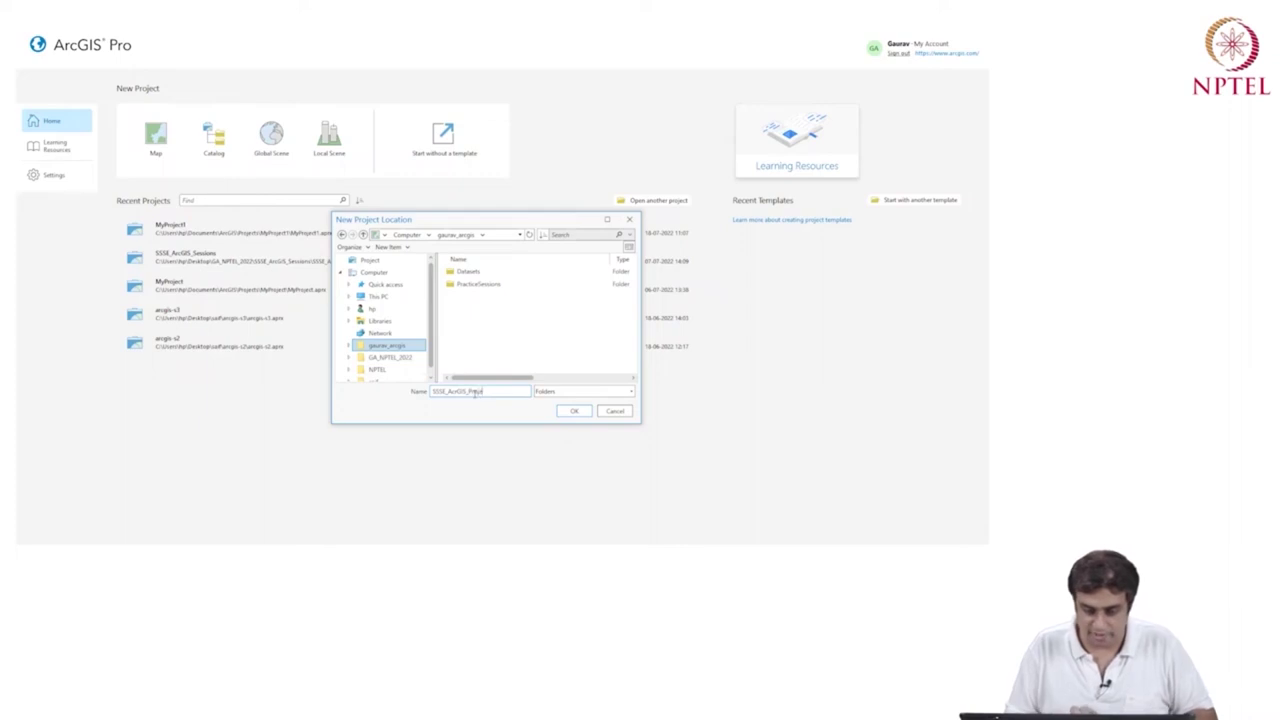
pyautogui.click(570, 413)
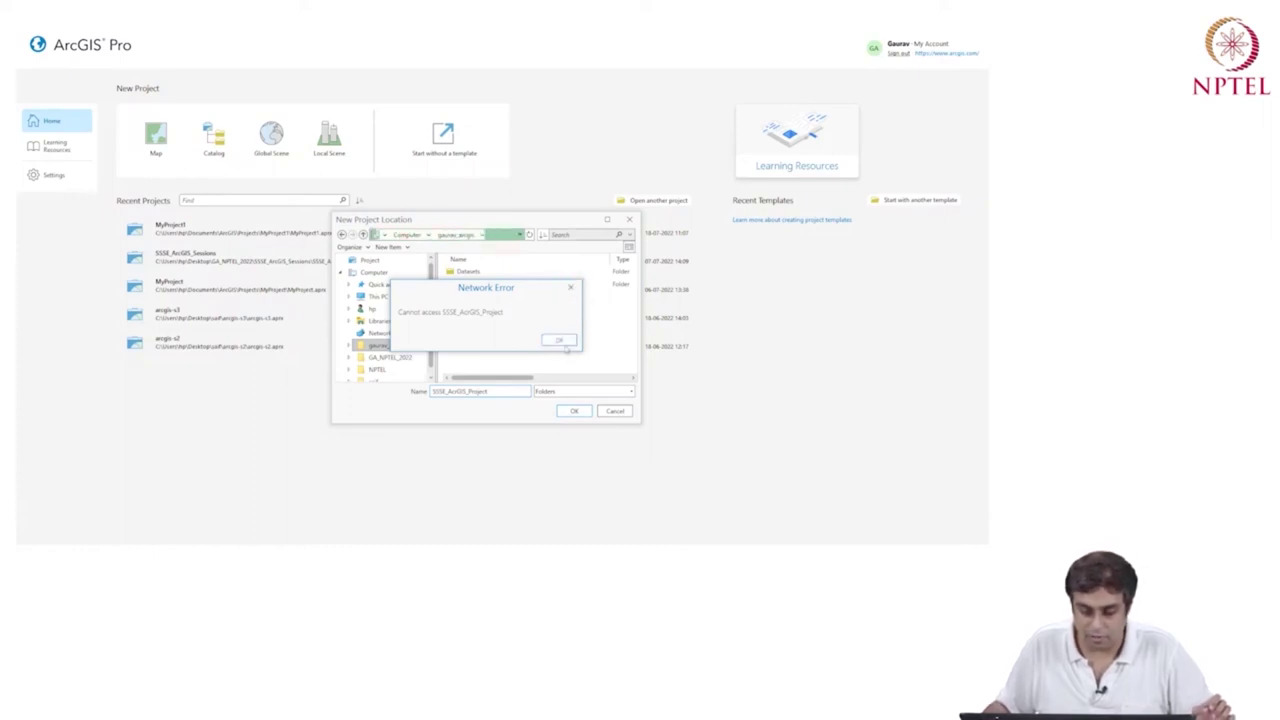
pyautogui.click(558, 340)
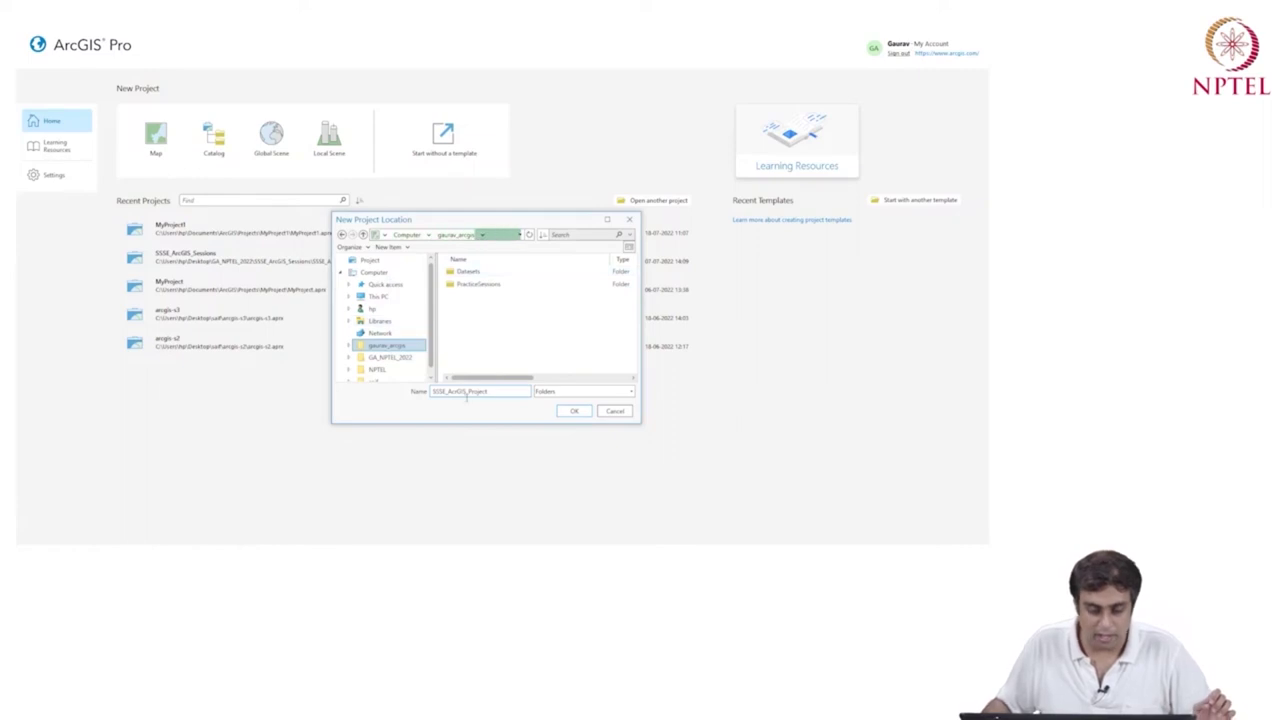
# Step: Set the new project's location to the PracticeSessions folder inside the personal ArcGIS folder
pyautogui.click(478, 284)
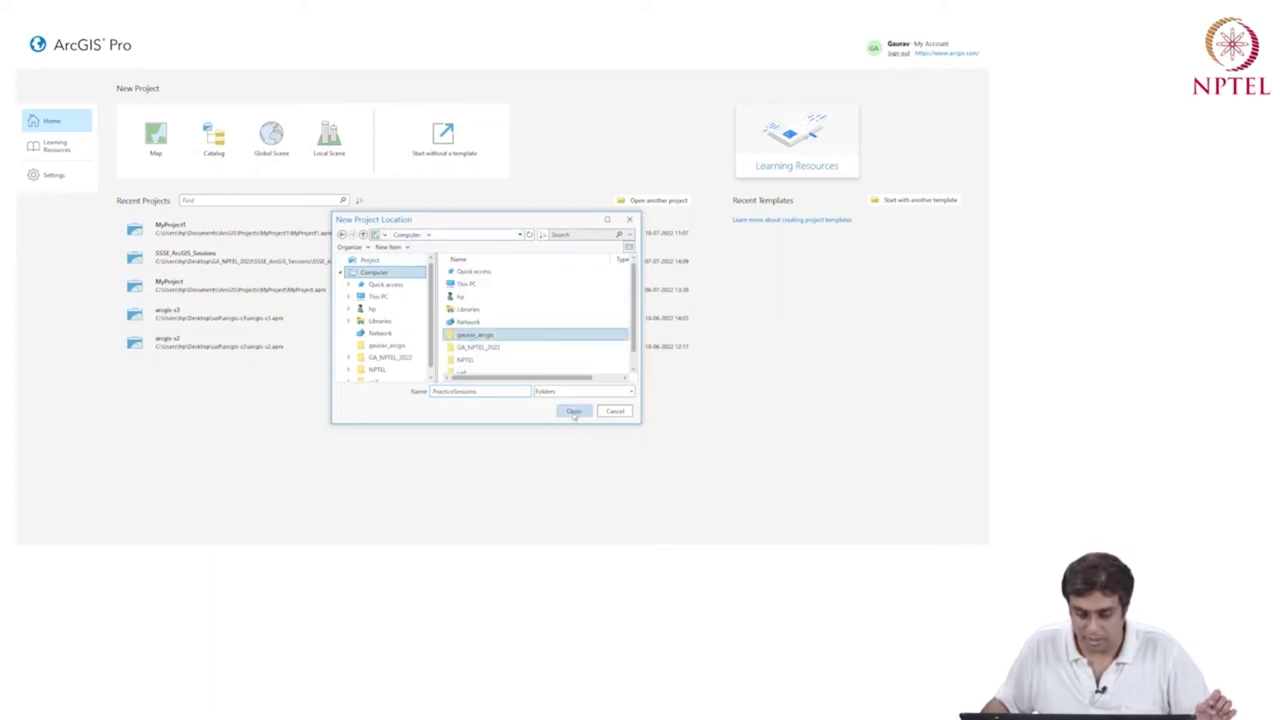
pyautogui.moveTo(481, 391); pyautogui.dragTo(386, 397)
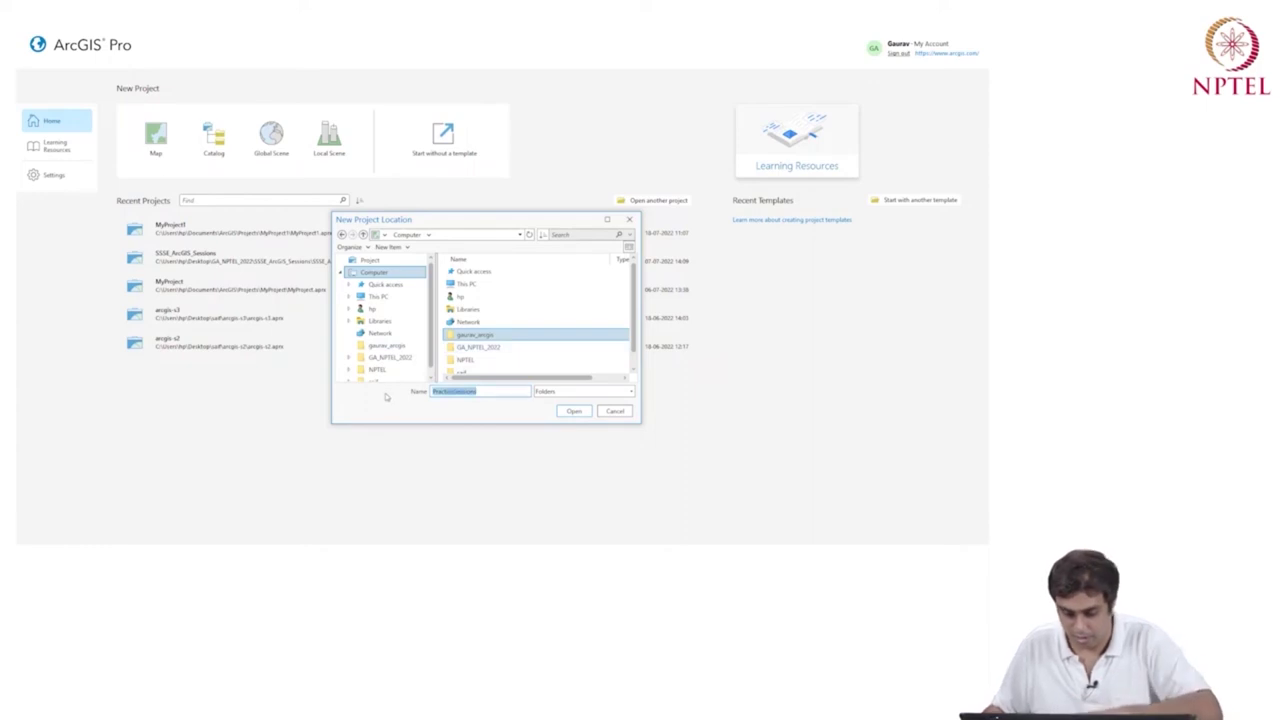
pyautogui.press('BackSpace')
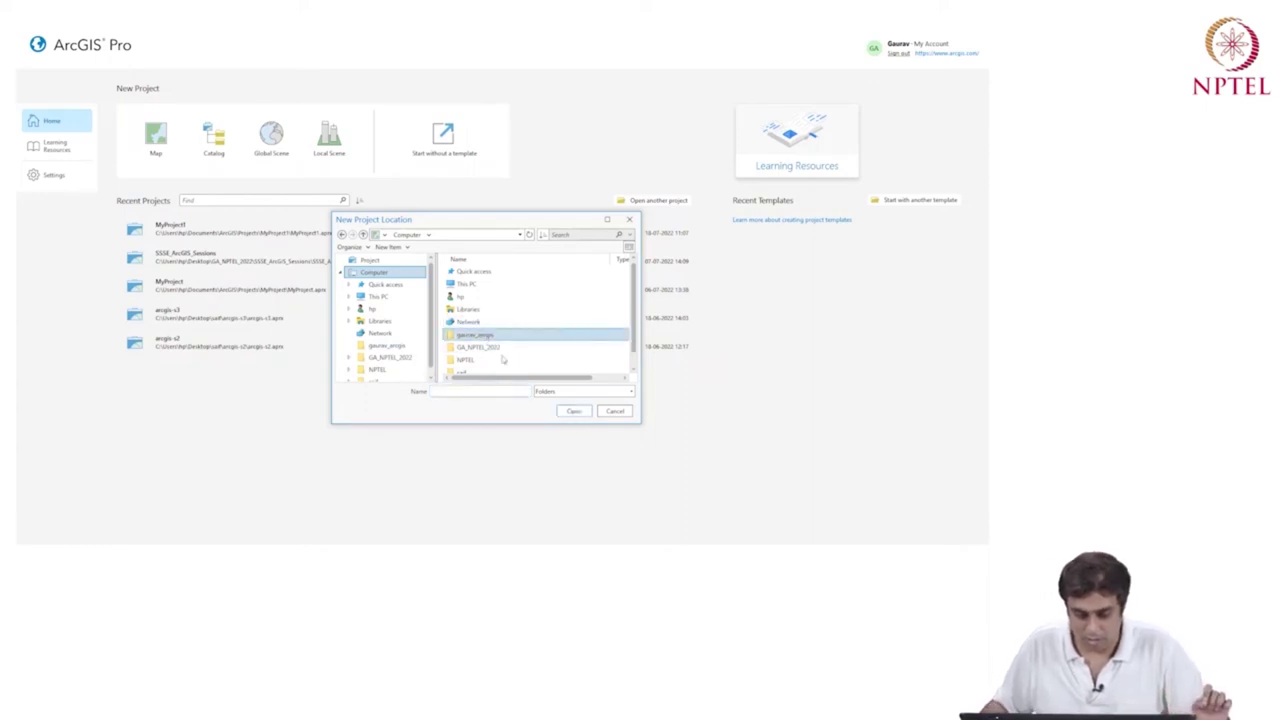
pyautogui.click(572, 411)
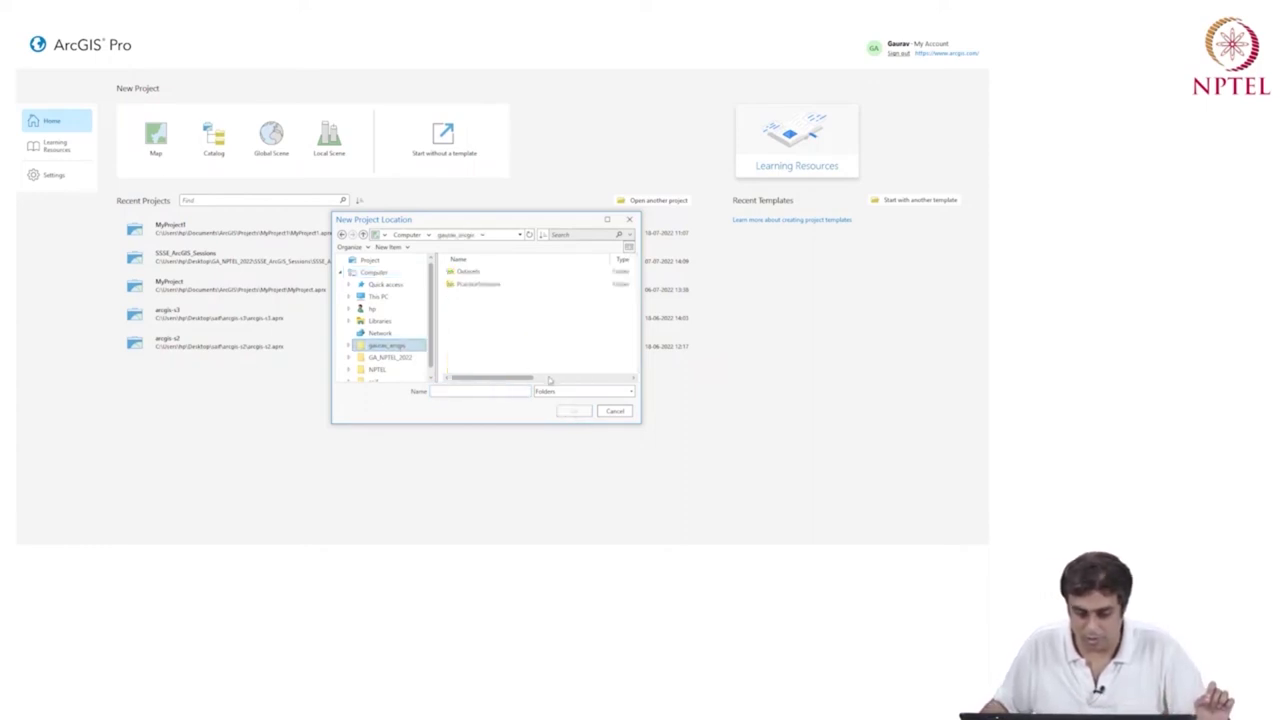
pyautogui.click(476, 286)
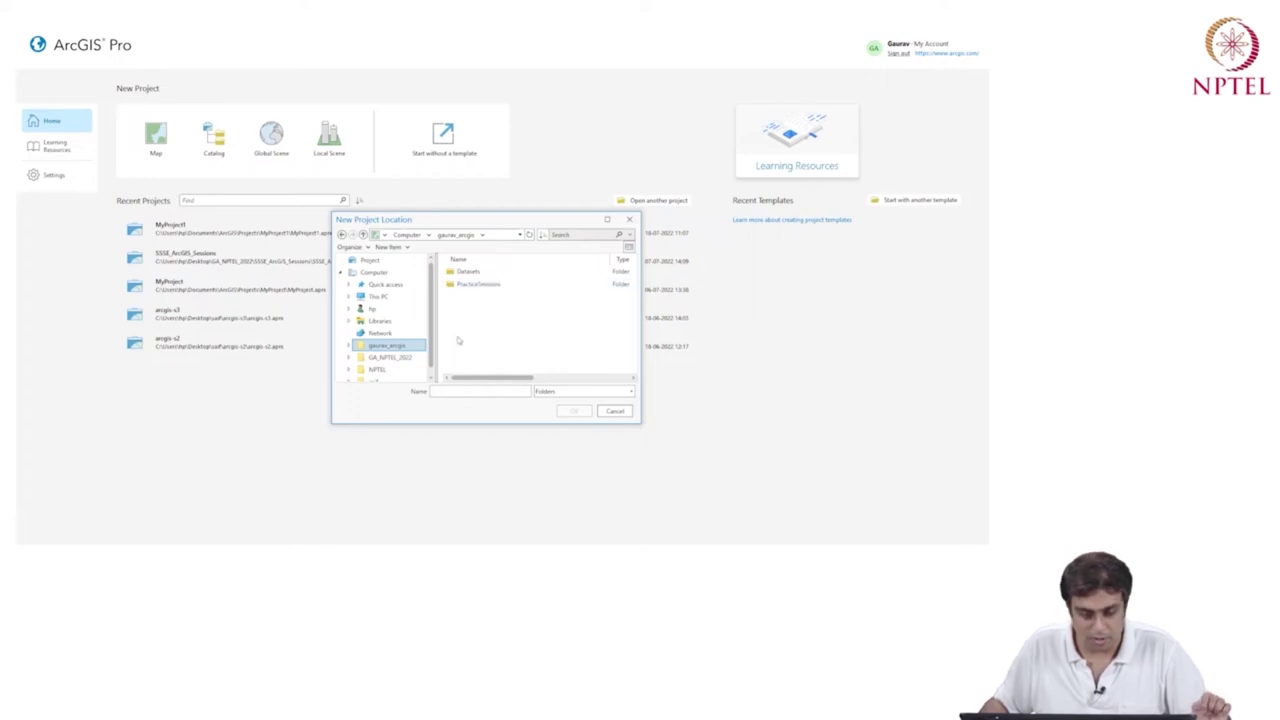
pyautogui.click(480, 286)
pyautogui.click(577, 411)
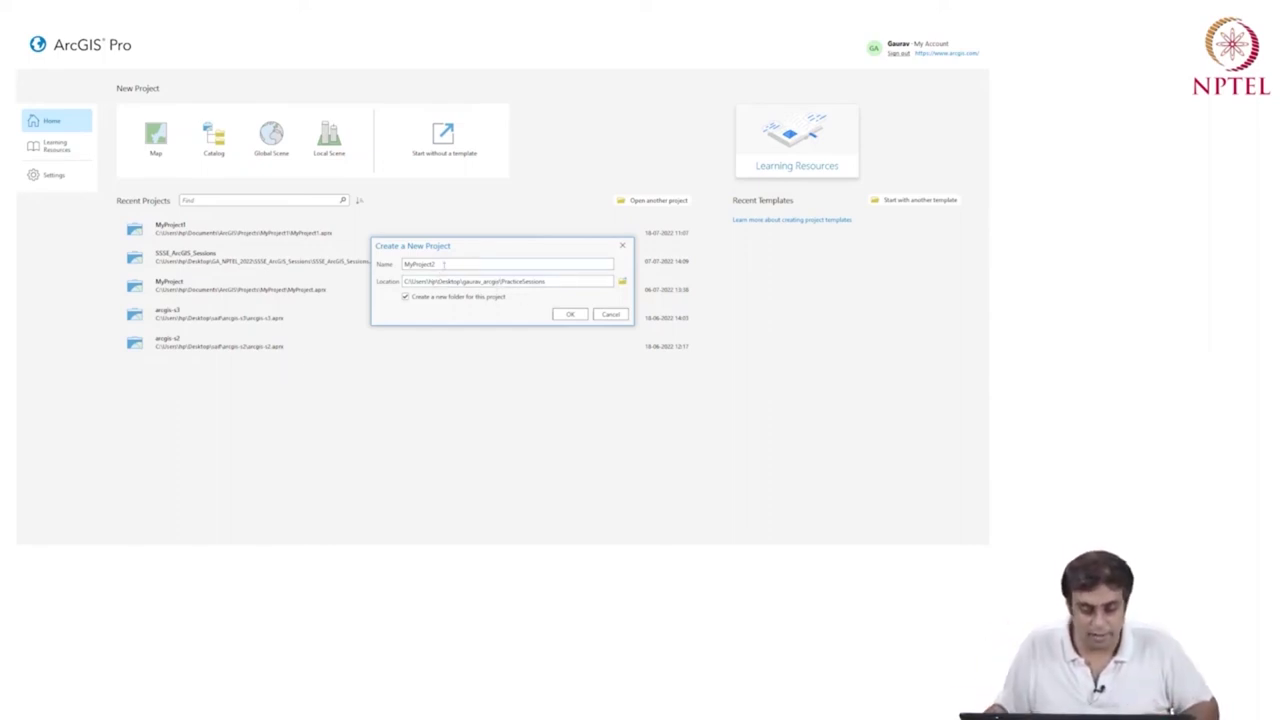
# Step: Name the project SSSE_ArcGIS_Project and create it
pyautogui.moveTo(445, 264); pyautogui.dragTo(372, 268)
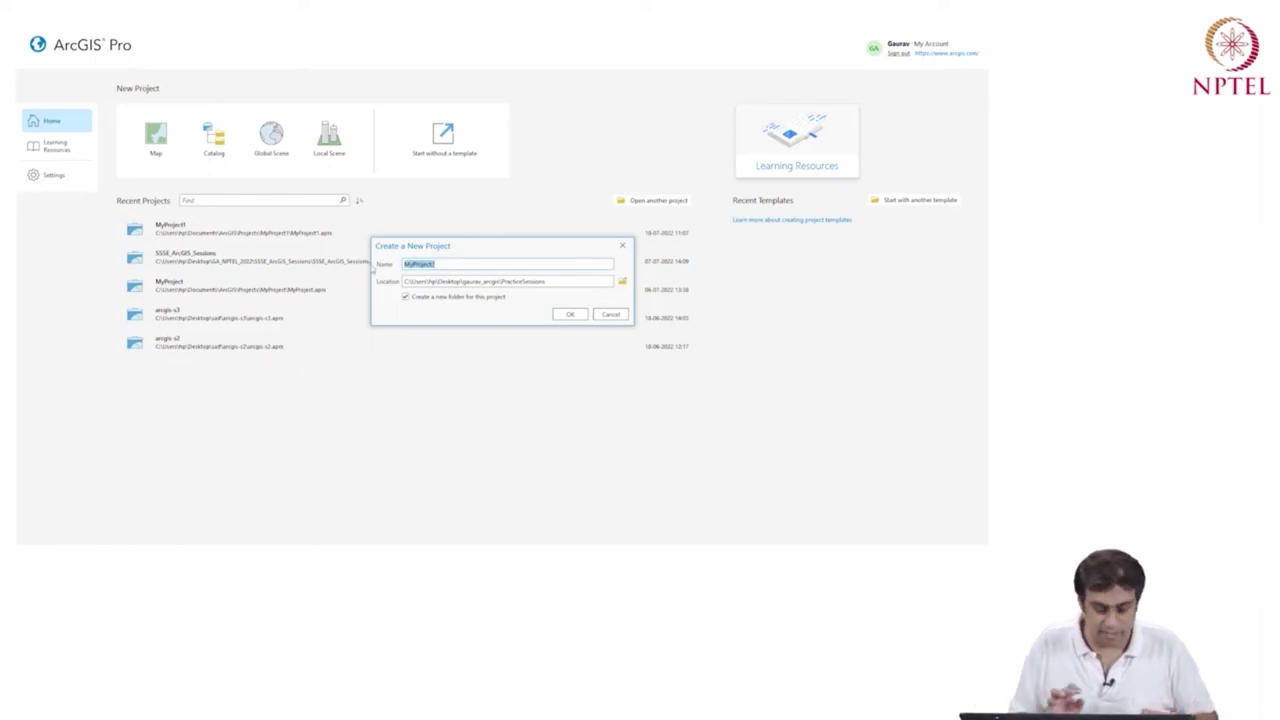
pyautogui.write('SSSE_ArcGIS_')
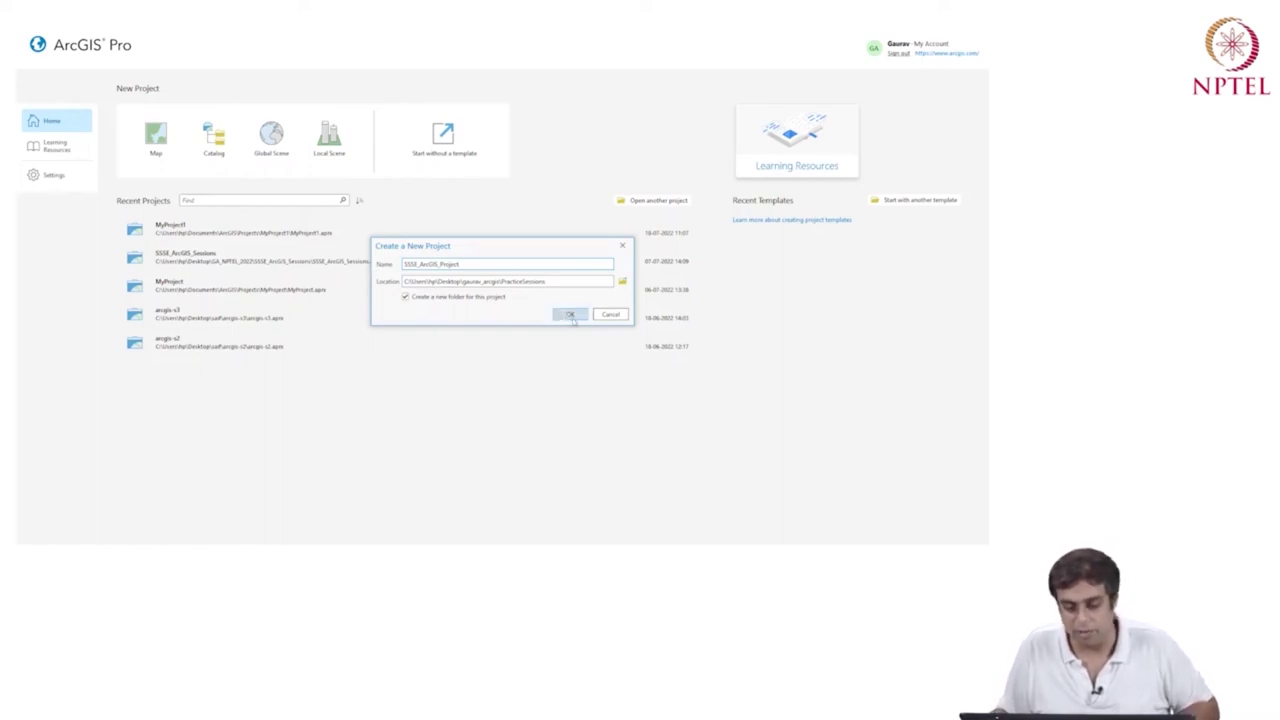
pyautogui.click(570, 315)
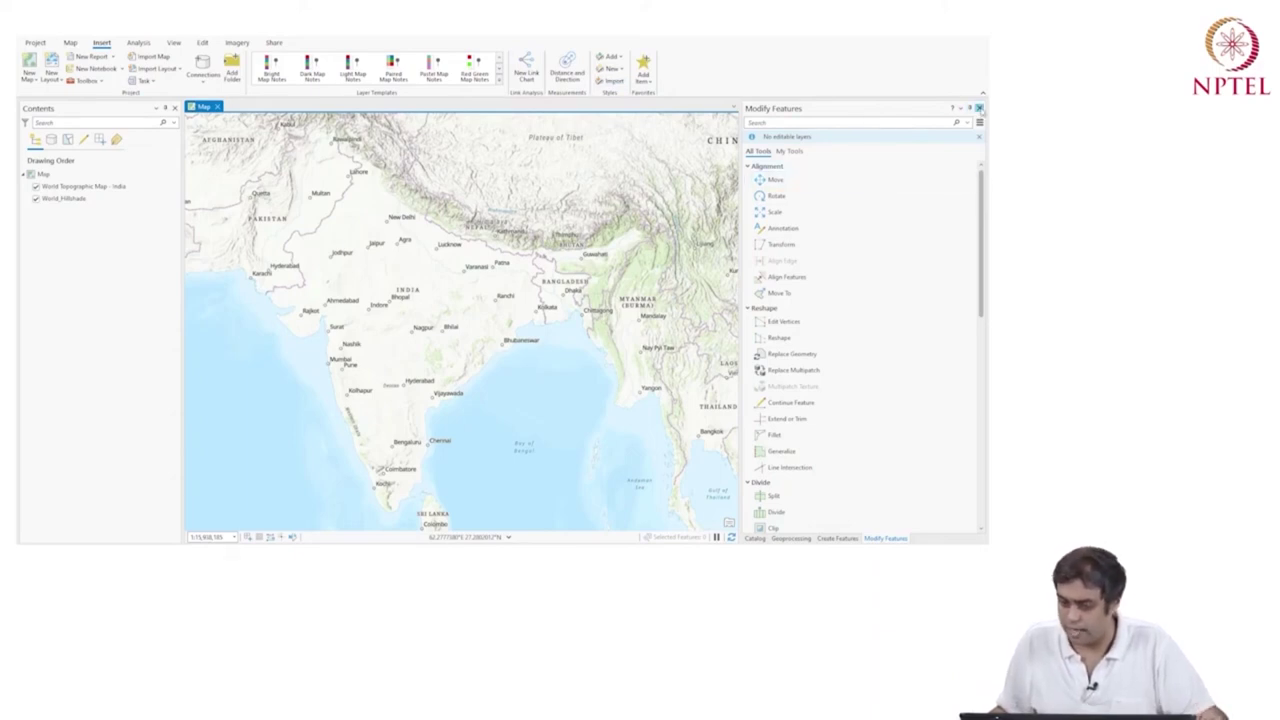
# Step: Close the Modify Features, Create Features, Geoprocessing and Catalog panes to enlarge the map view
pyautogui.click(979, 108)
pyautogui.click(979, 108)
pyautogui.click(979, 108)
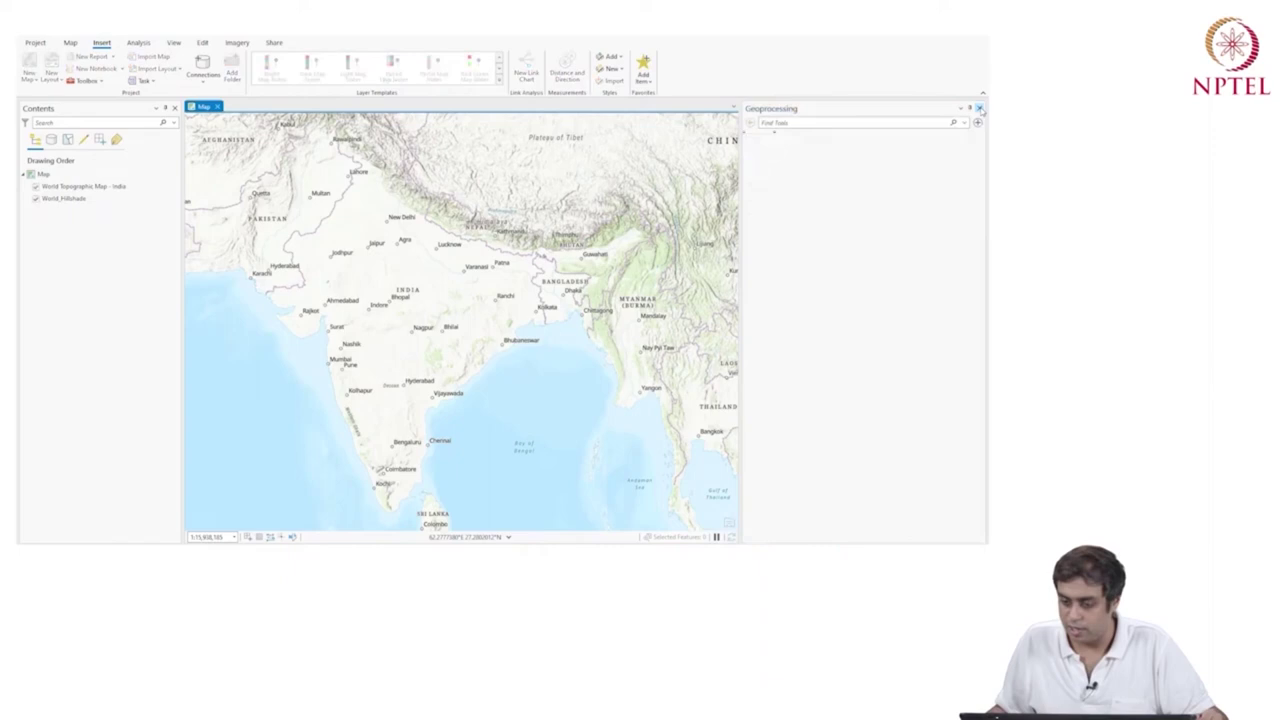
pyautogui.click(979, 108)
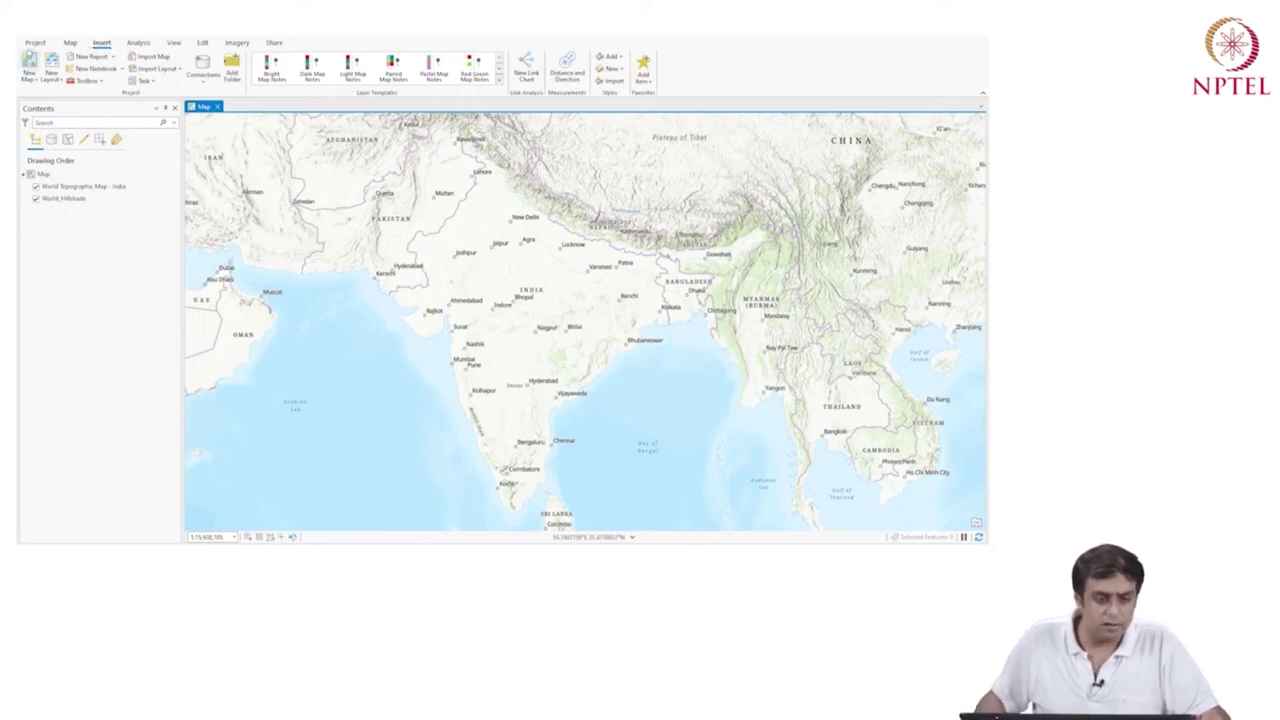
pyautogui.click(34, 43)
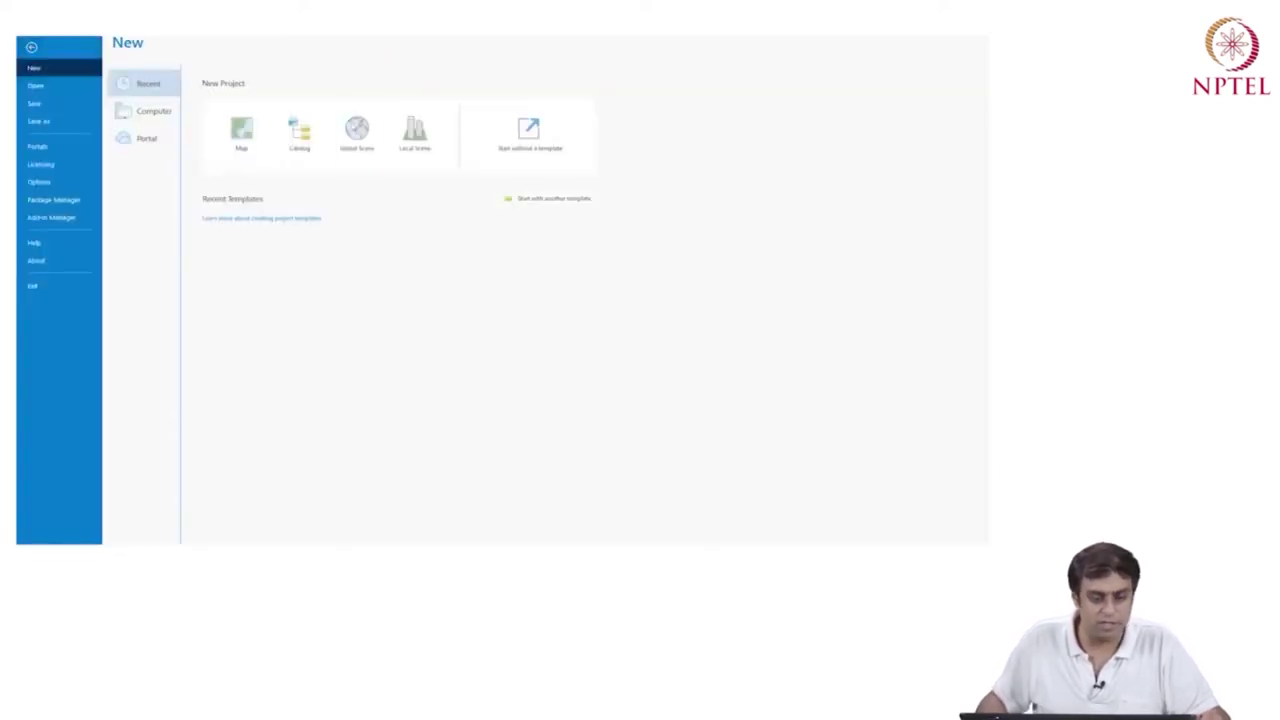
pyautogui.click(31, 47)
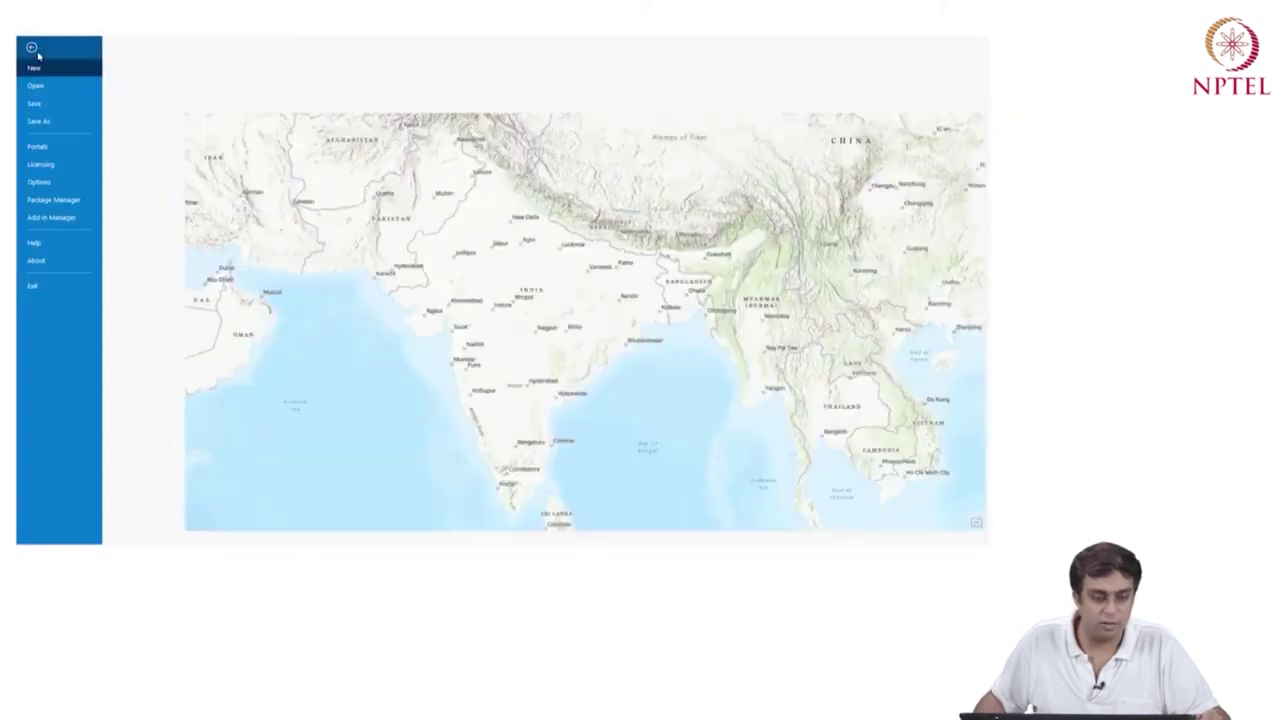
# Step: Explore the basemap by panning from India across China, the Middle East and Europe, and return to India
pyautogui.click(70, 43)
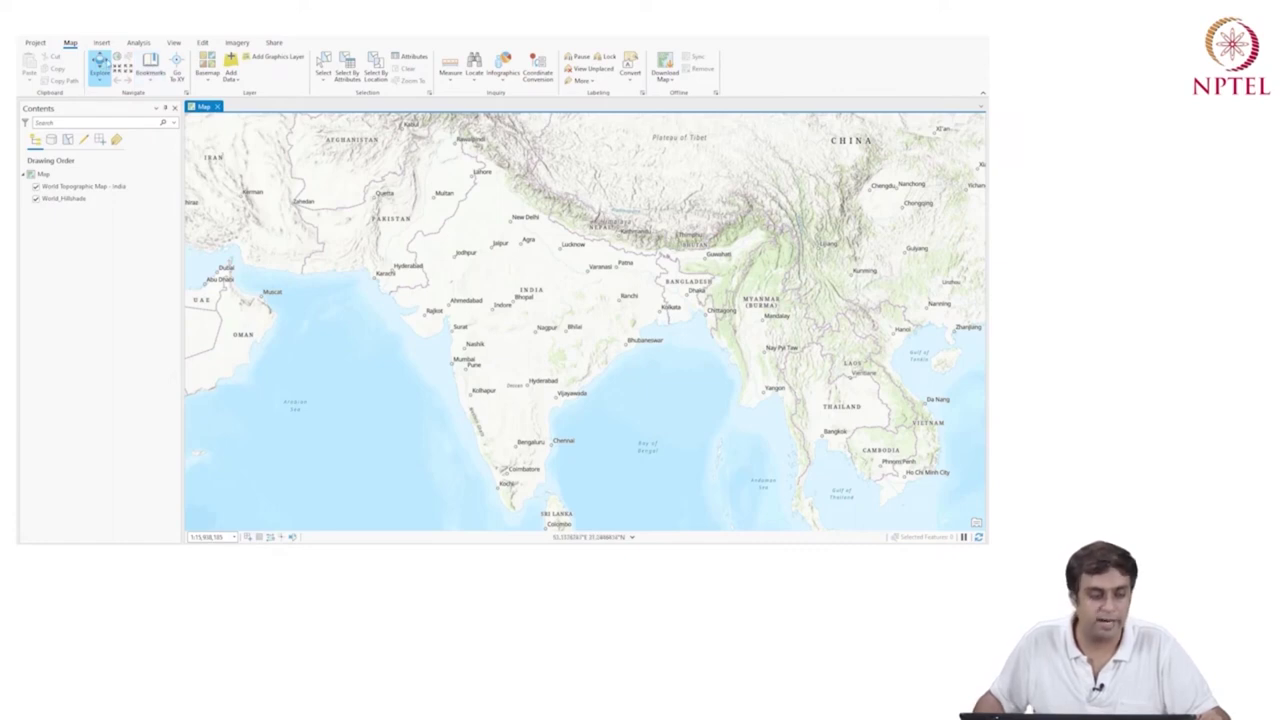
pyautogui.press('Right')
pyautogui.press('Down')
pyautogui.press('Up')
pyautogui.press('Up')
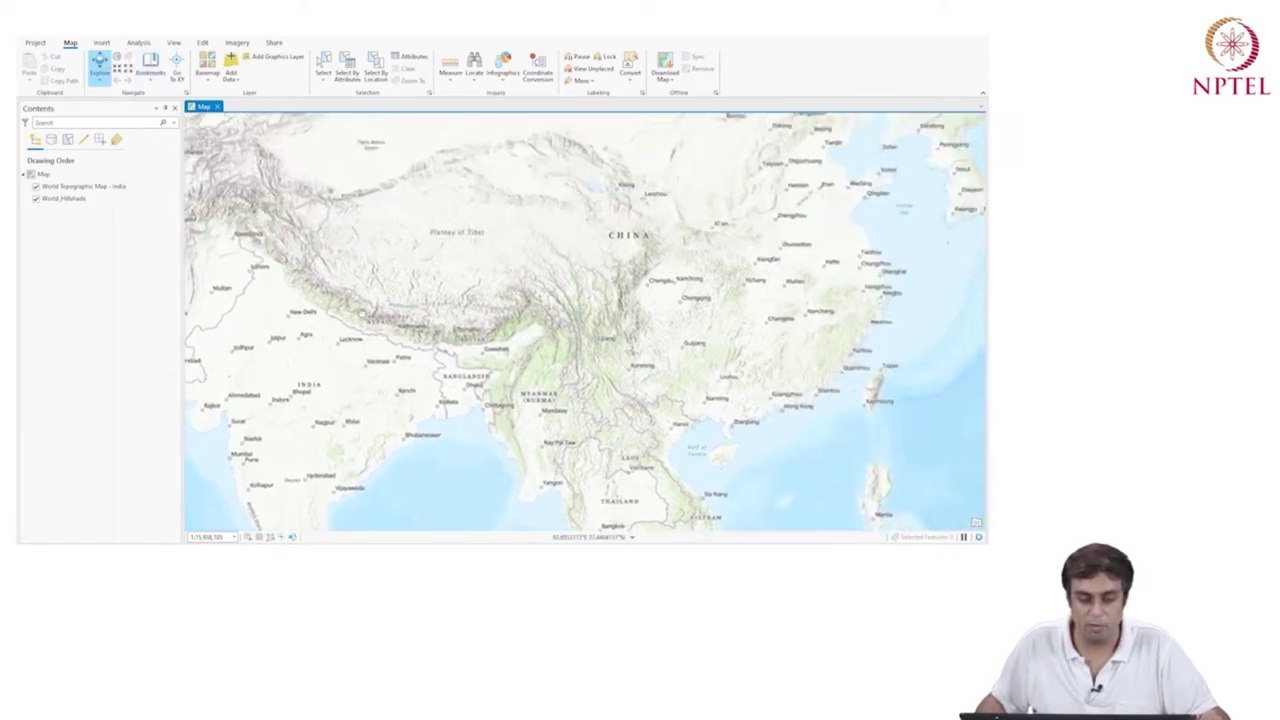
pyautogui.press('Down')
pyautogui.press('Down')
pyautogui.press('Left')
pyautogui.press('Left')
pyautogui.press('Up')
pyautogui.press('Right')
pyautogui.press('Down')
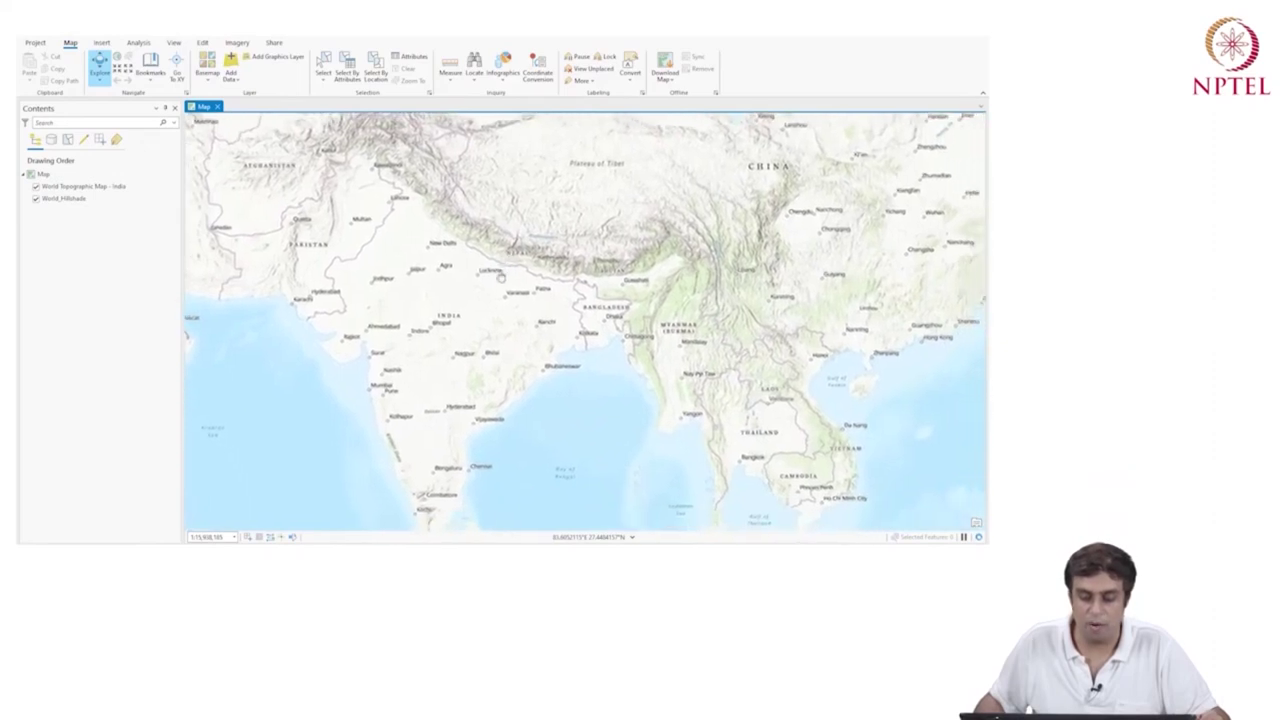
pyautogui.press('Left')
pyautogui.press('Left')
pyautogui.press('Left')
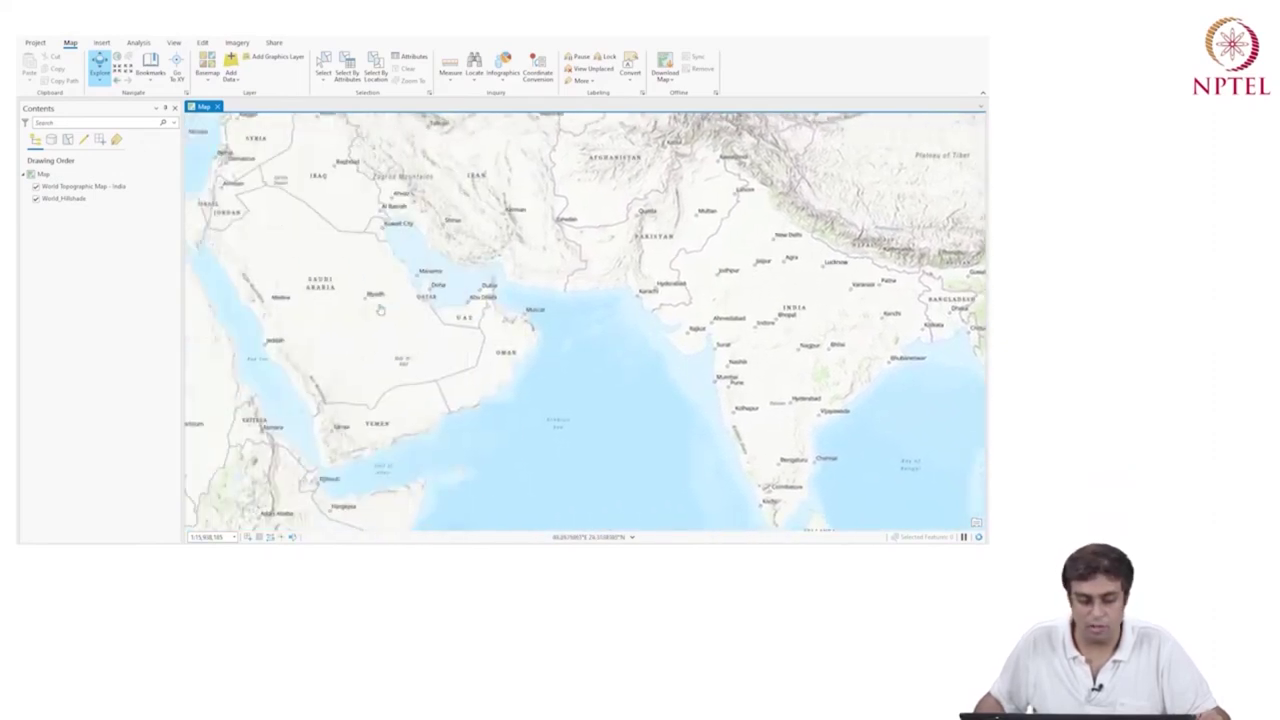
pyautogui.moveTo(343, 314); pyautogui.dragTo(550, 314)
pyautogui.press('Right')
pyautogui.press('Left')
pyautogui.press('Up')
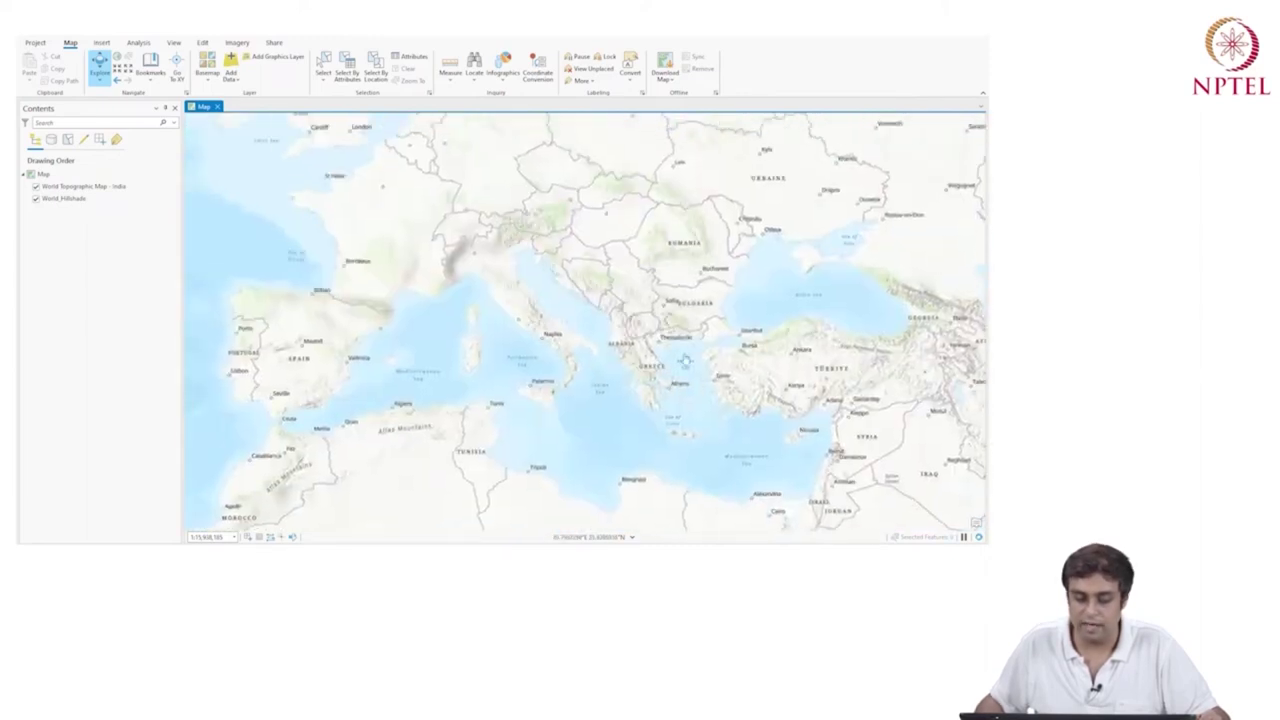
pyautogui.press('Up')
pyautogui.press('Up')
pyautogui.press('Right')
pyautogui.press('Right')
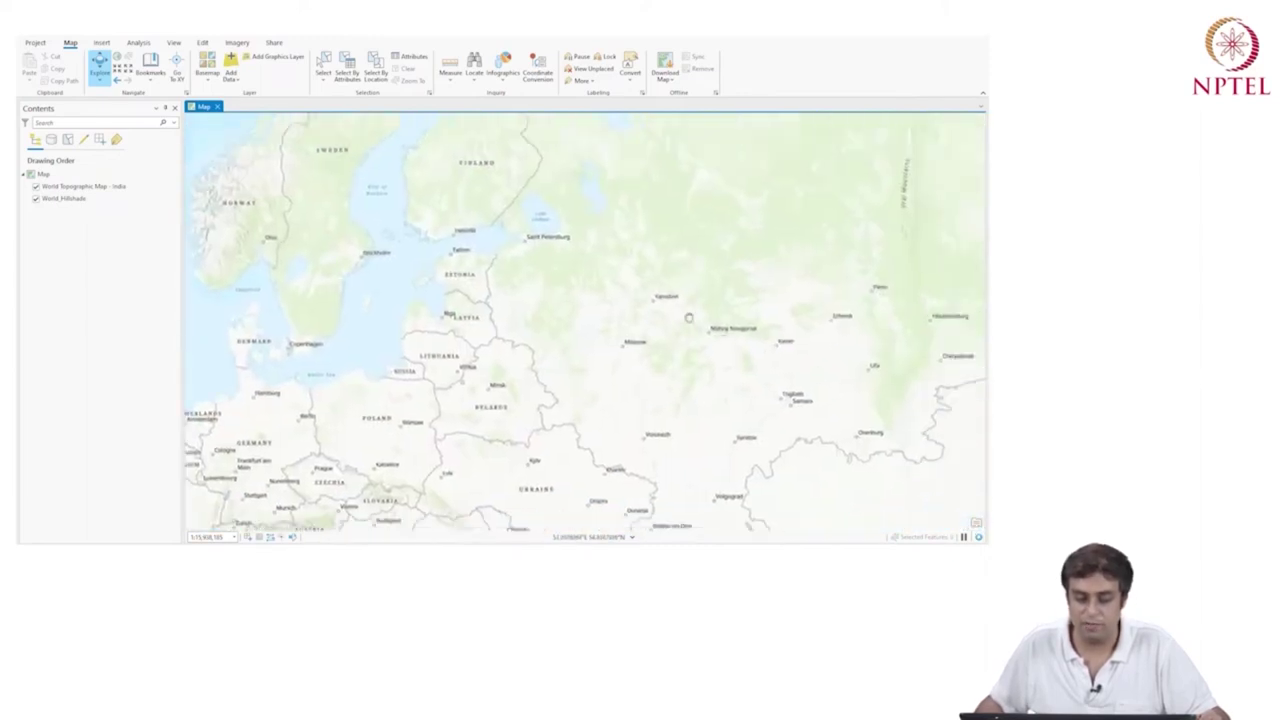
pyautogui.press('Down')
pyautogui.press('Right')
pyautogui.press('Down')
pyautogui.press('Right')
pyautogui.press('Up')
pyautogui.press('Down')
pyautogui.press('Right')
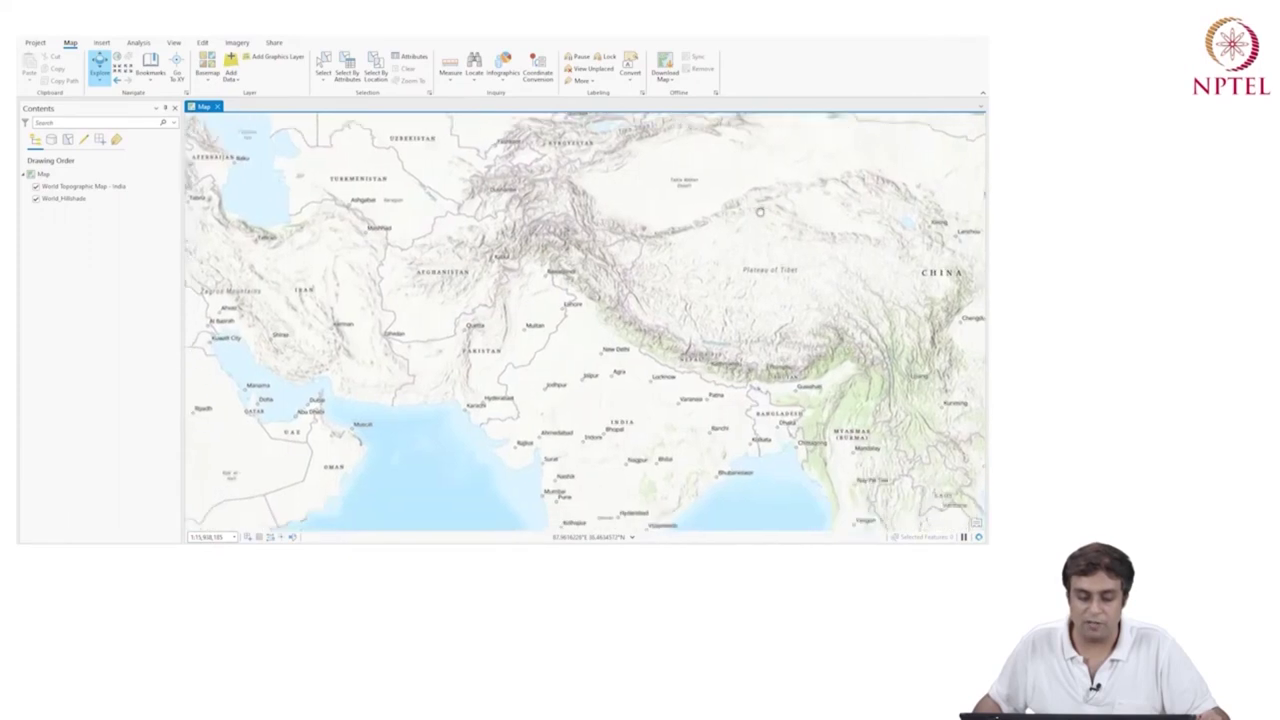
pyautogui.press('Down')
pyautogui.press('Down')
pyautogui.press('Right')
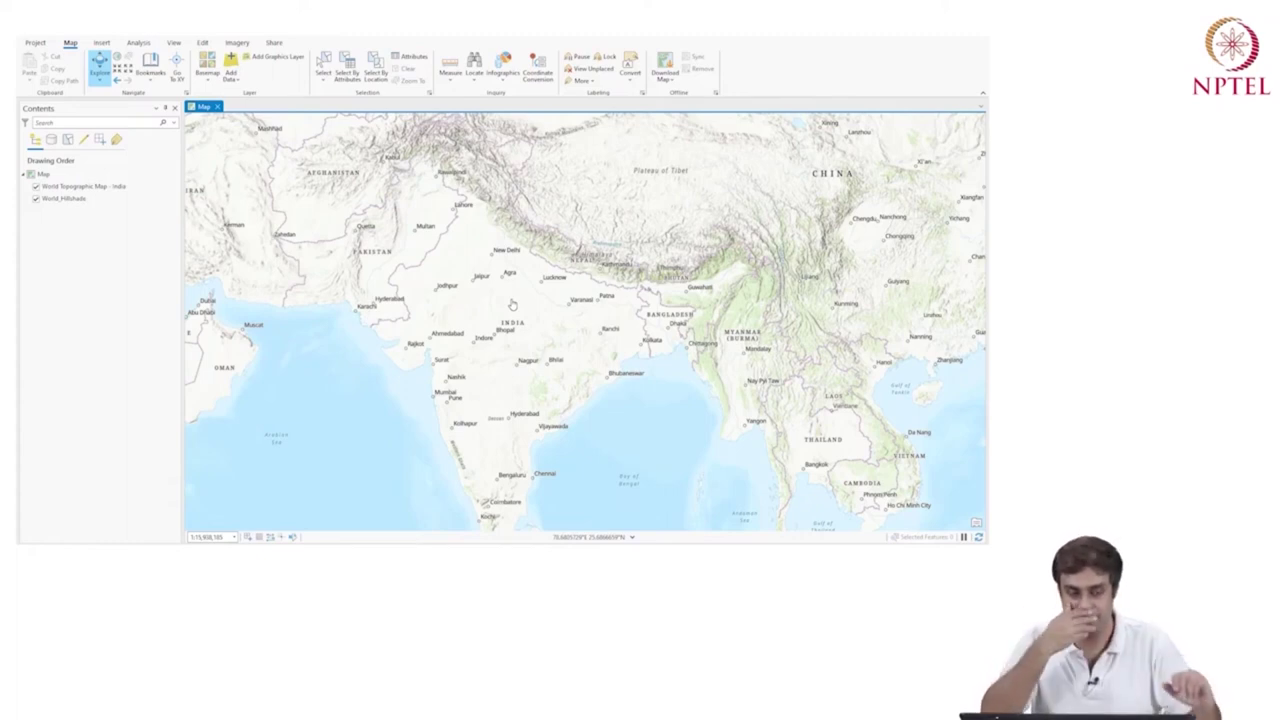
# Step: List the contents by drawing order and collapse the layers under the Map entry
pyautogui.click(35, 141)
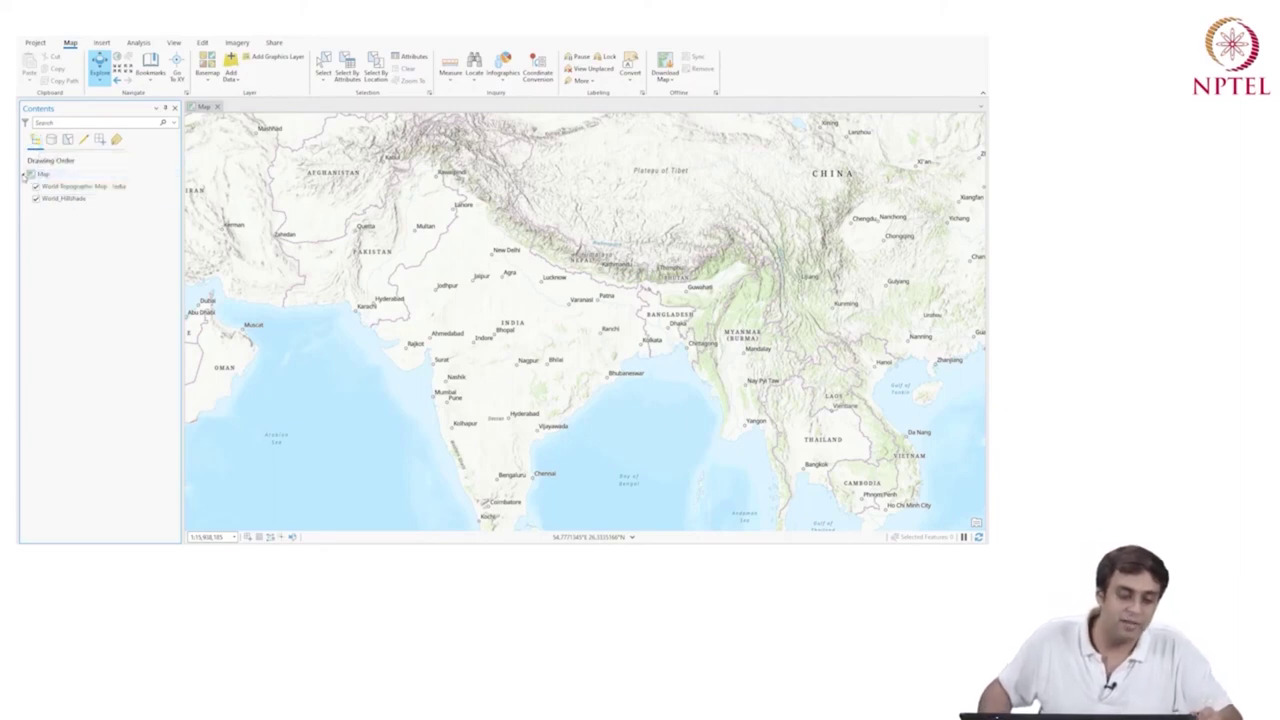
pyautogui.click(26, 175)
pyautogui.click(26, 175)
pyautogui.click(26, 175)
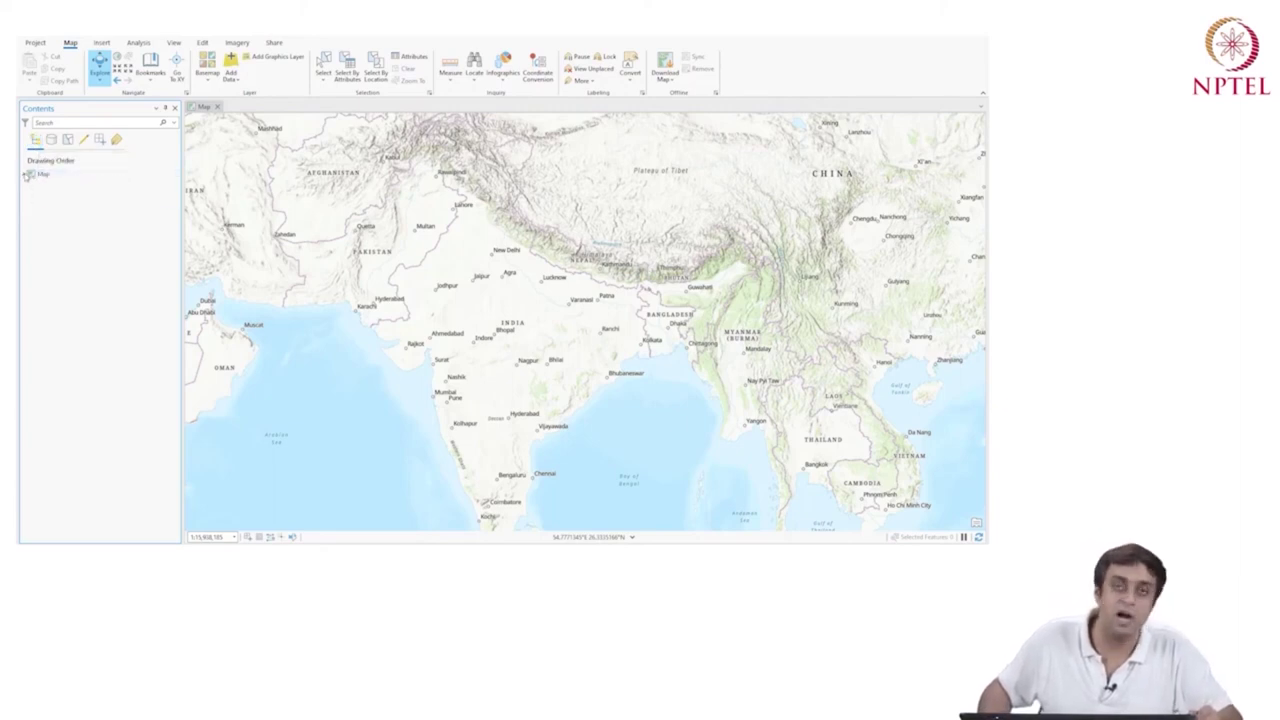
# Step: Expand the Map entry to list its topographic and hillshade layers
pyautogui.click(26, 175)
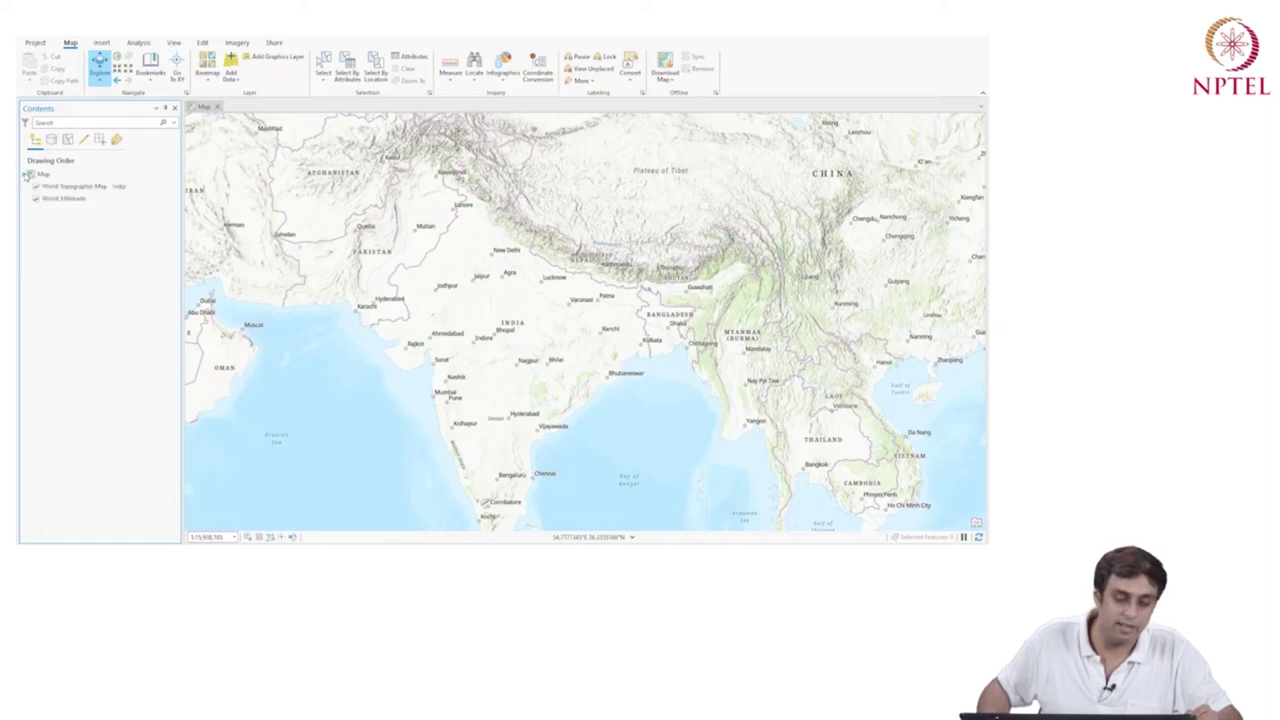
pyautogui.click(63, 199)
pyautogui.click(62, 187)
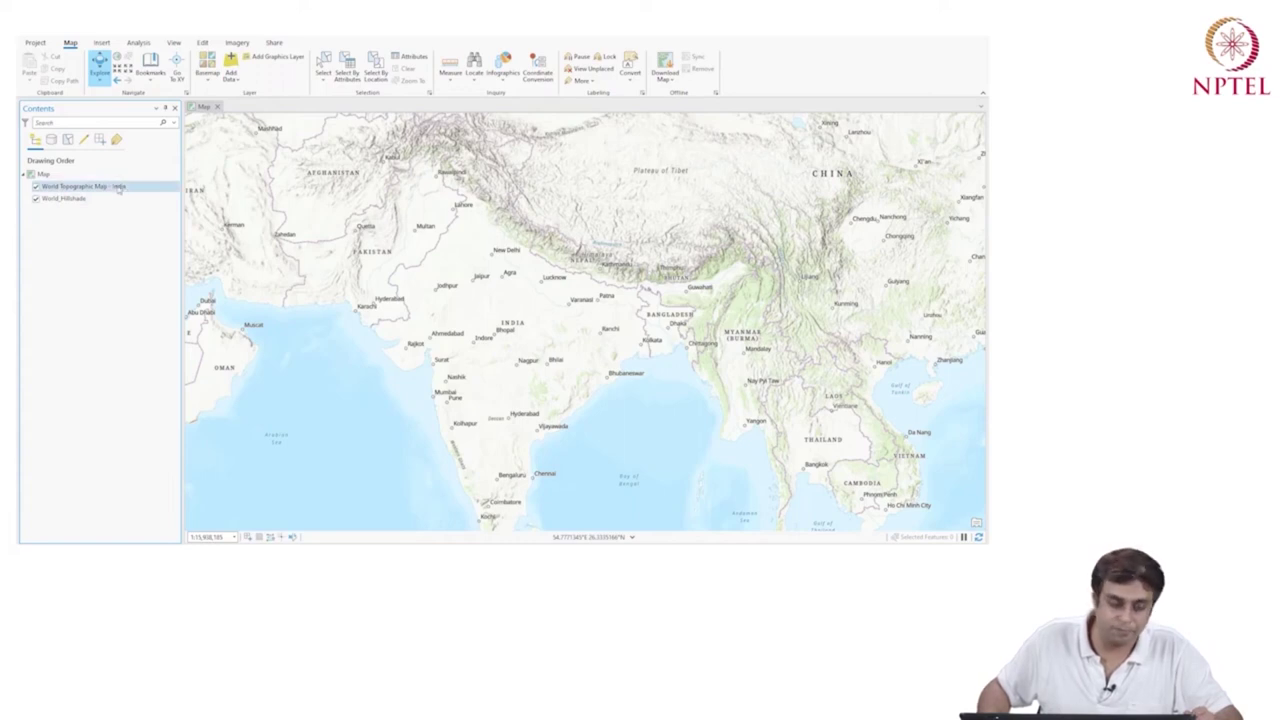
pyautogui.click(56, 199)
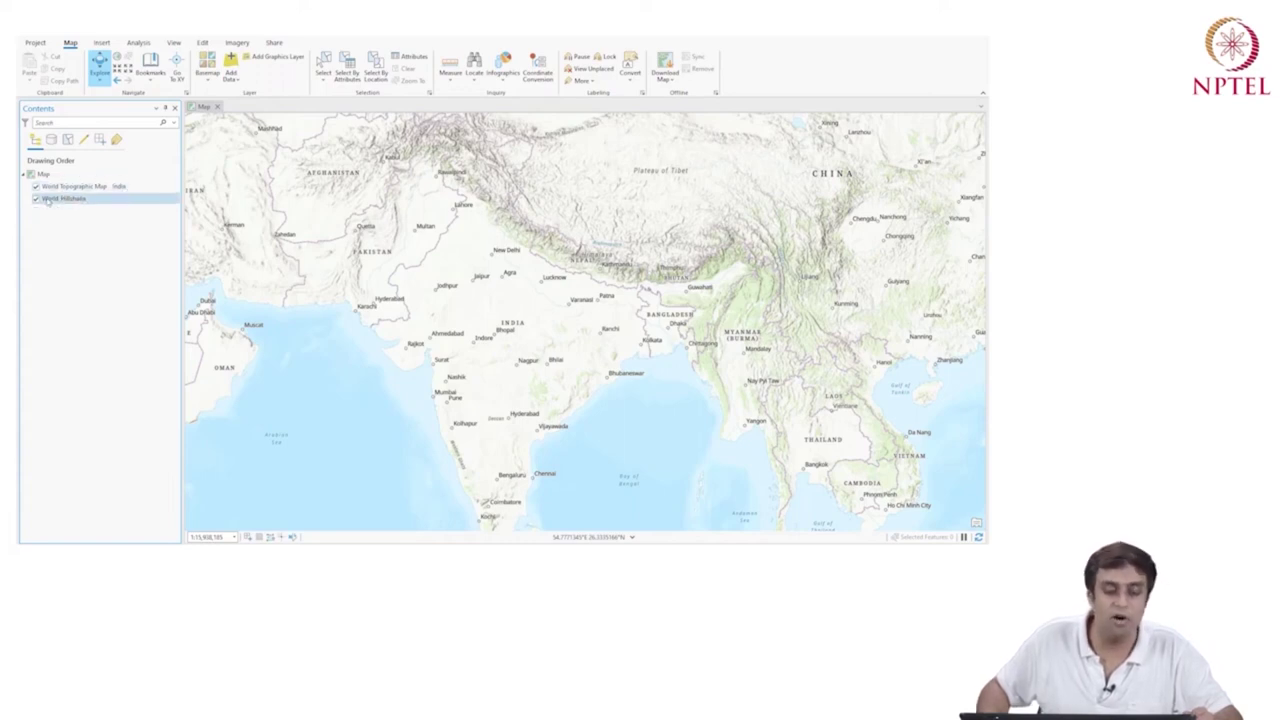
pyautogui.click(40, 189)
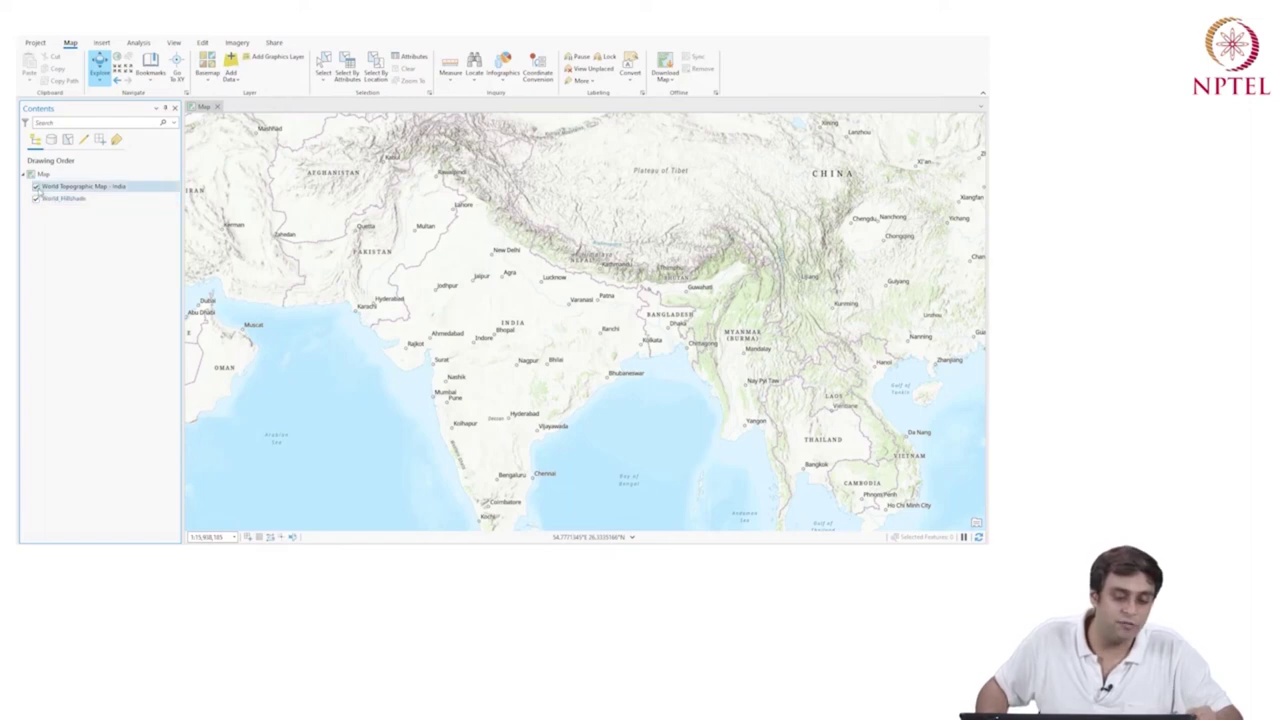
pyautogui.click(40, 199)
pyautogui.click(40, 187)
pyautogui.click(44, 174)
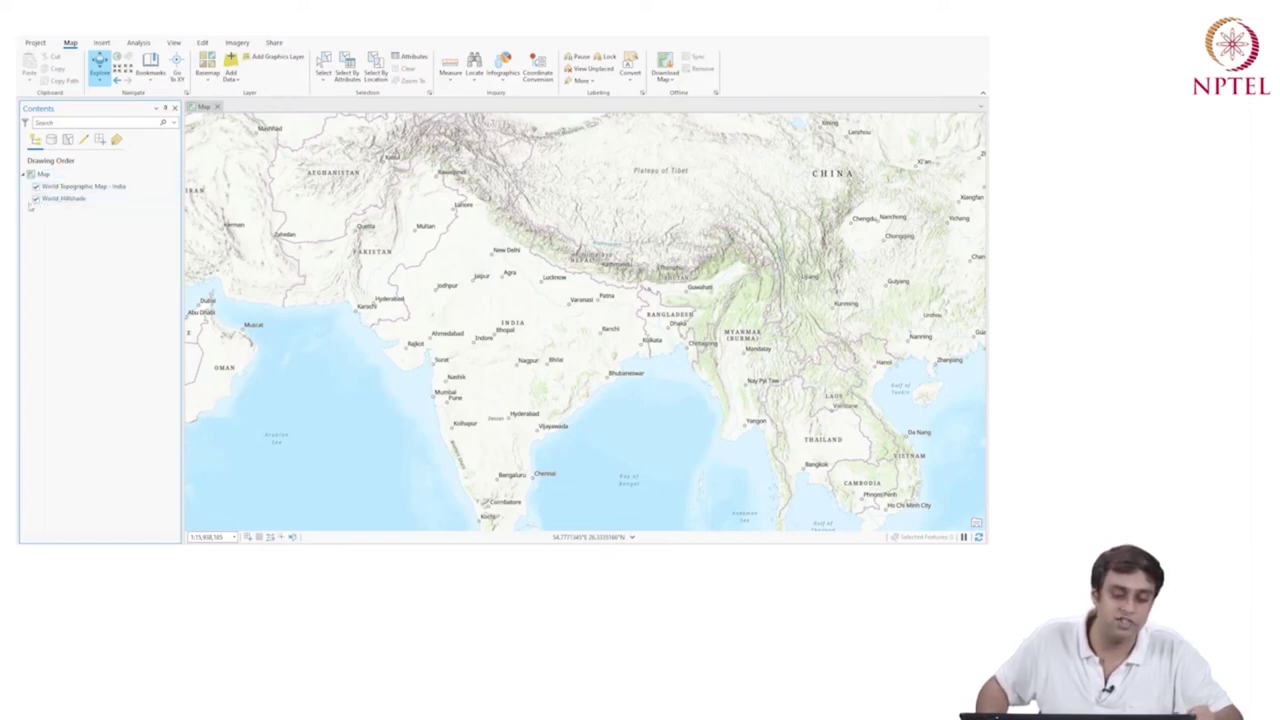
pyautogui.click(47, 186)
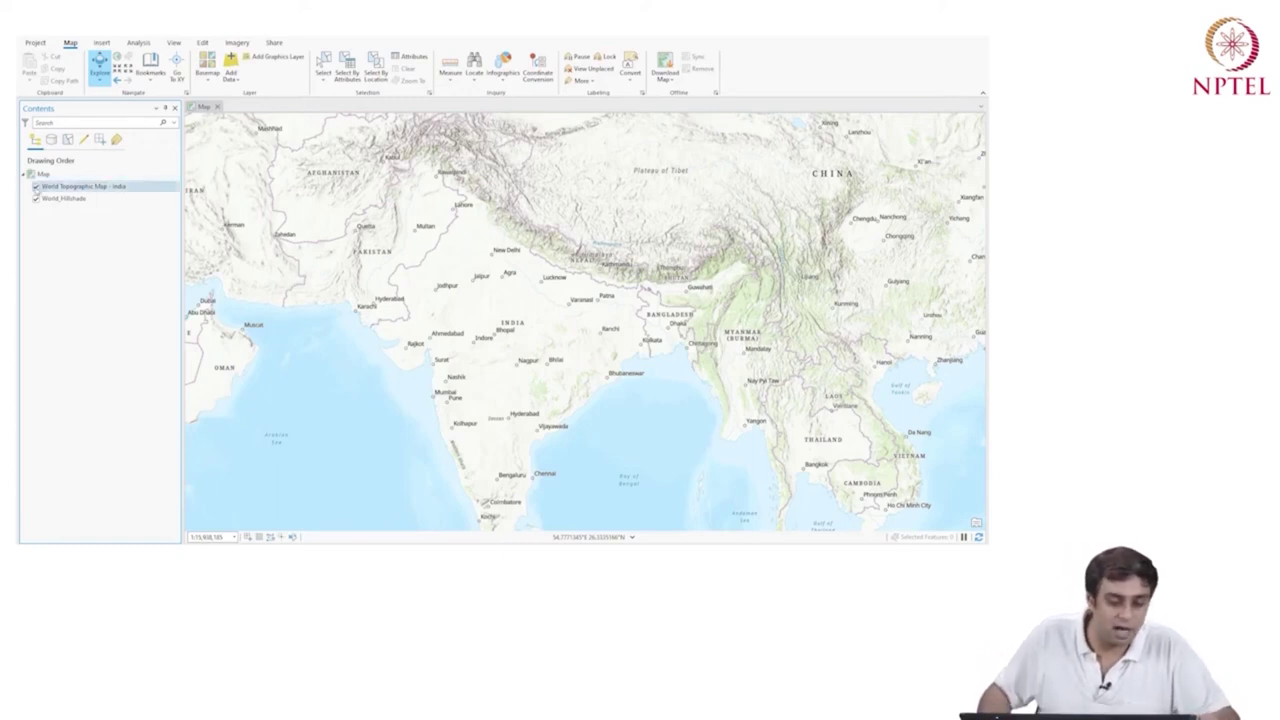
# Step: Toggle the visibility of the World Topographic Map - India layer to compare the map with and without it, leaving it on
pyautogui.click(36, 186)
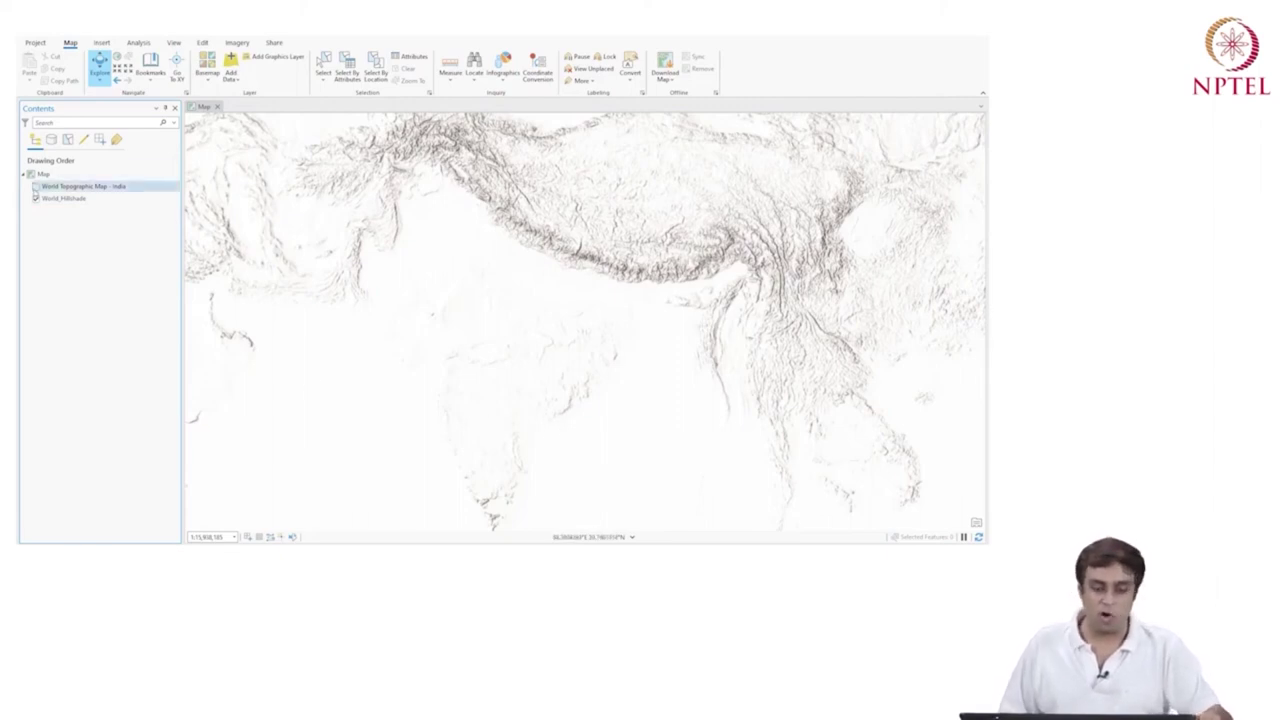
pyautogui.click(36, 186)
pyautogui.click(36, 186)
pyautogui.click(36, 186)
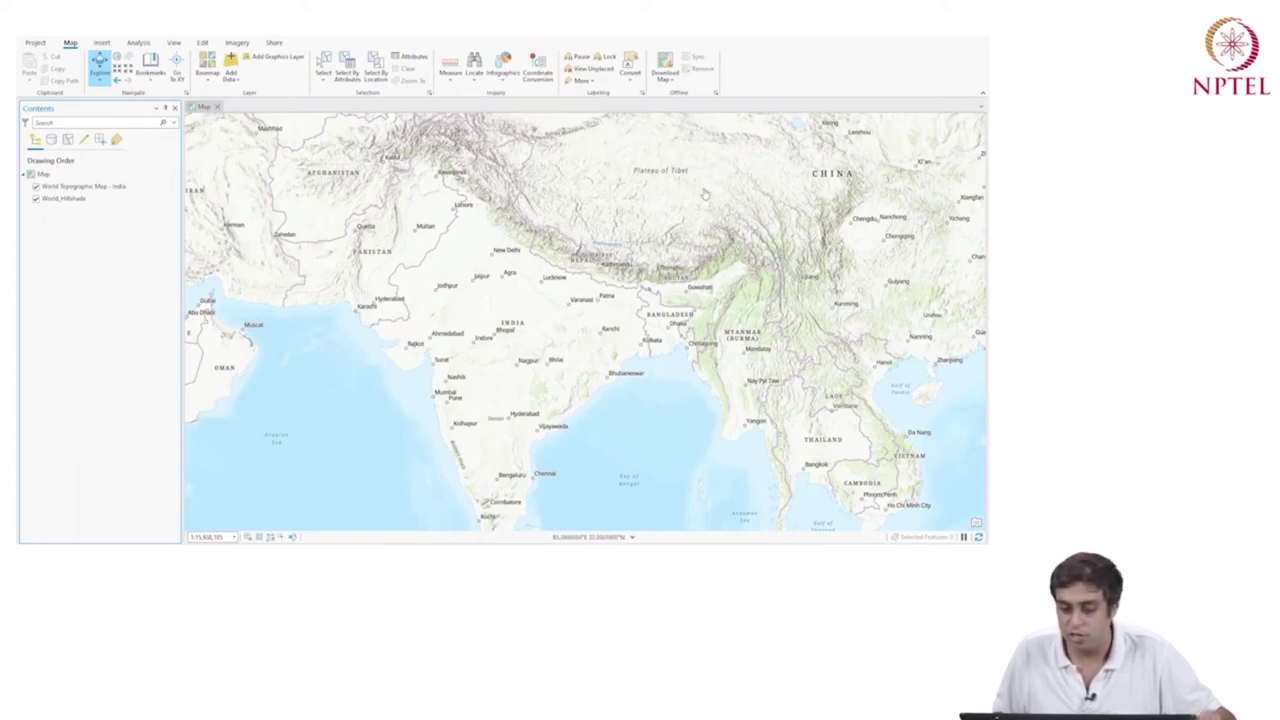
# Step: Hide the World Topographic Map - India layer over East Asia and view the hillshade alone there and around India
pyautogui.moveTo(748, 232); pyautogui.dragTo(773, 500)
pyautogui.moveTo(970, 230); pyautogui.dragTo(482, 121)
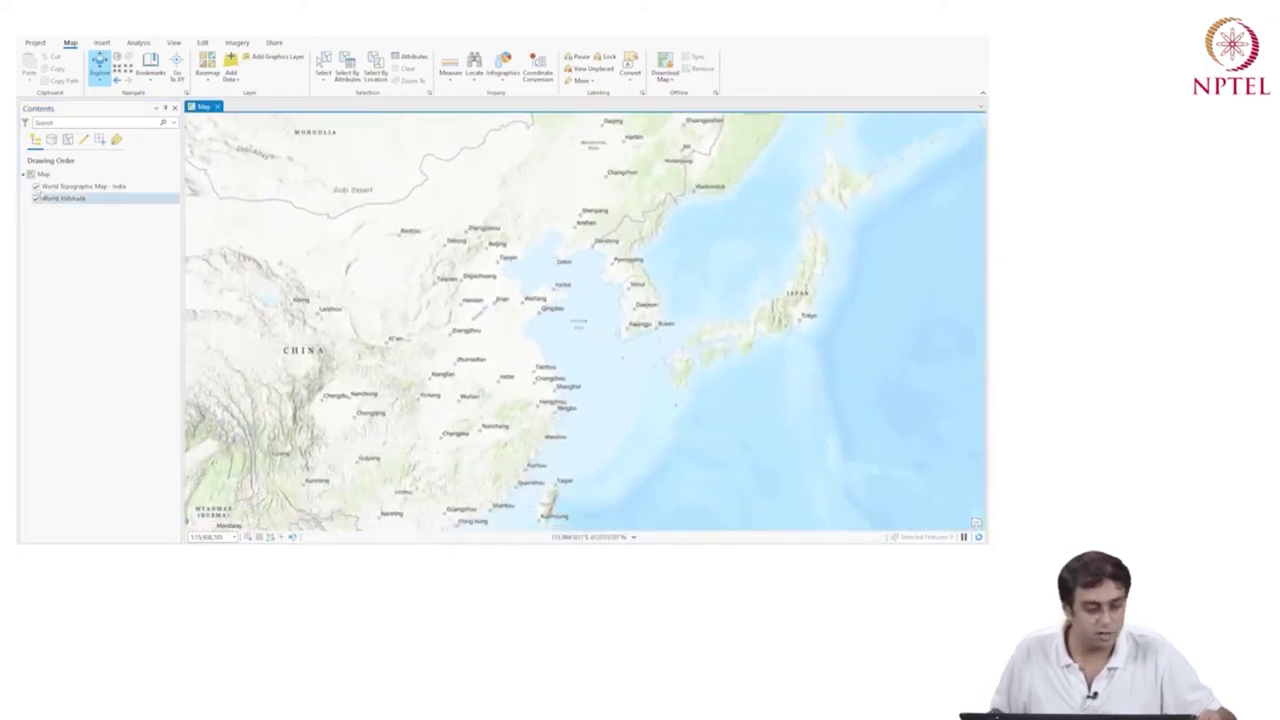
pyautogui.click(35, 186)
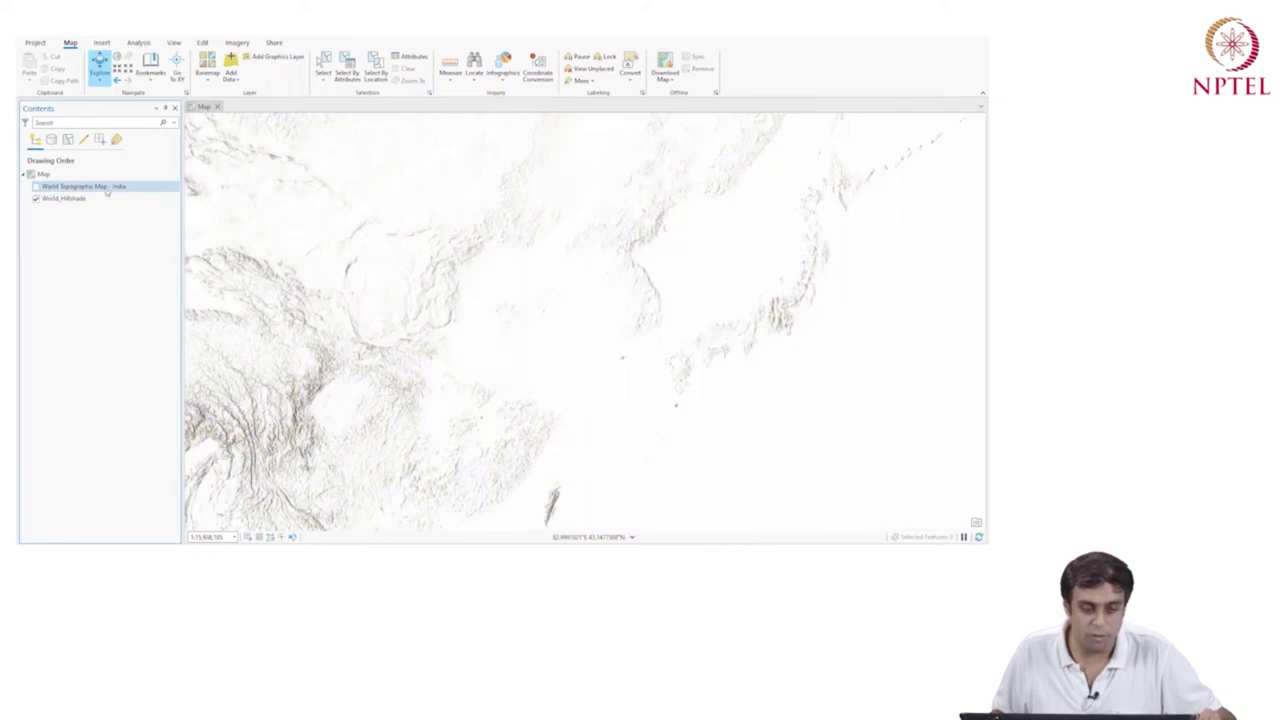
pyautogui.scroll(-3, 657, 302)
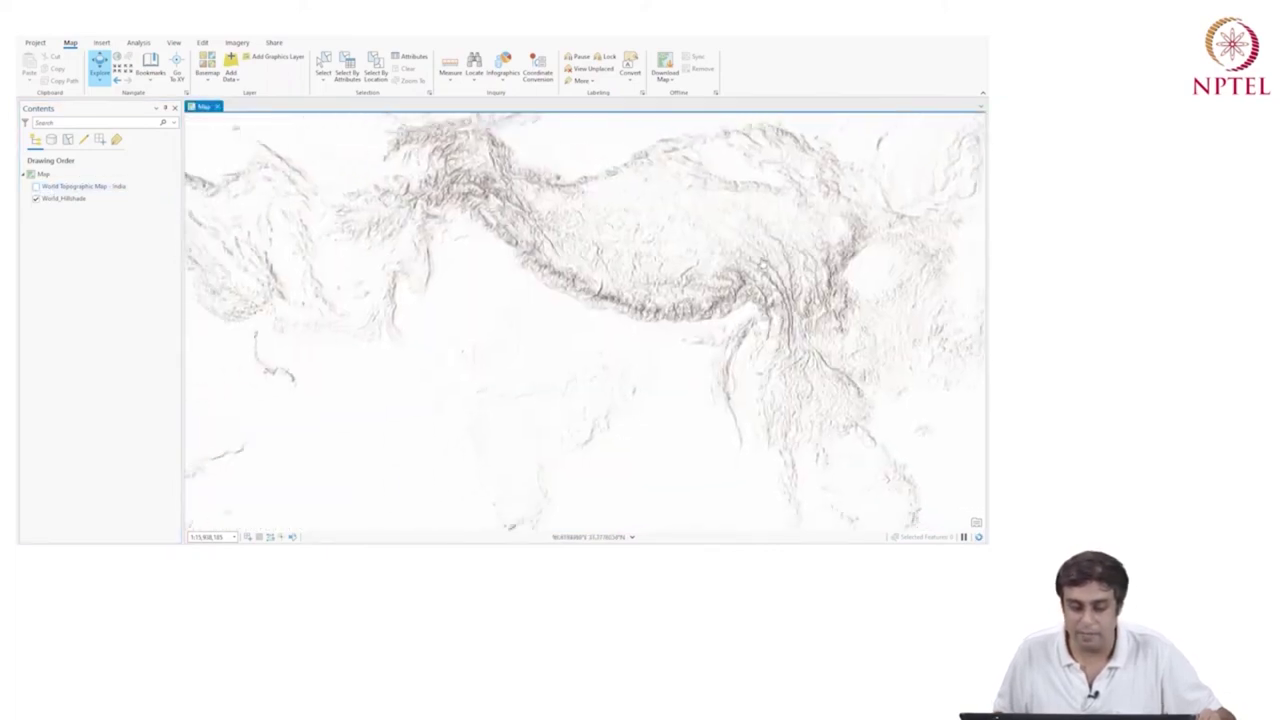
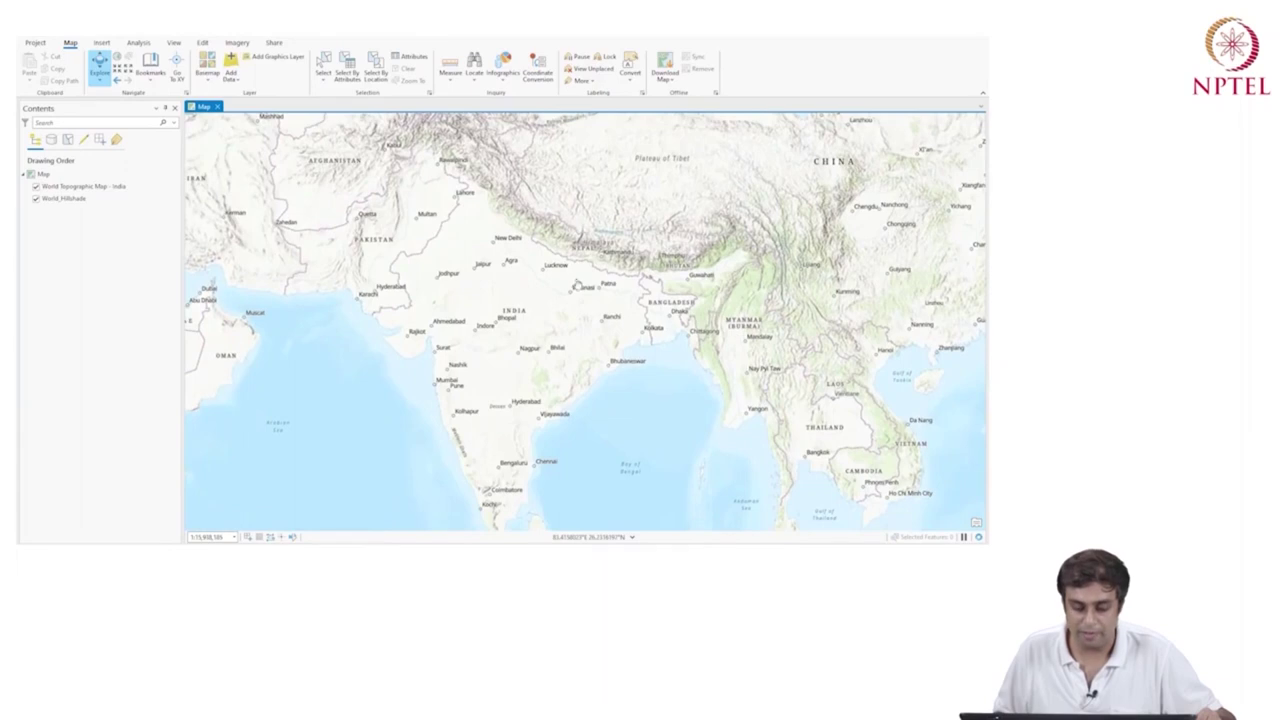
# Step: Turn off both the World Topographic Map - India and World_Hillshade layers
pyautogui.click(82, 186)
pyautogui.click(36, 186)
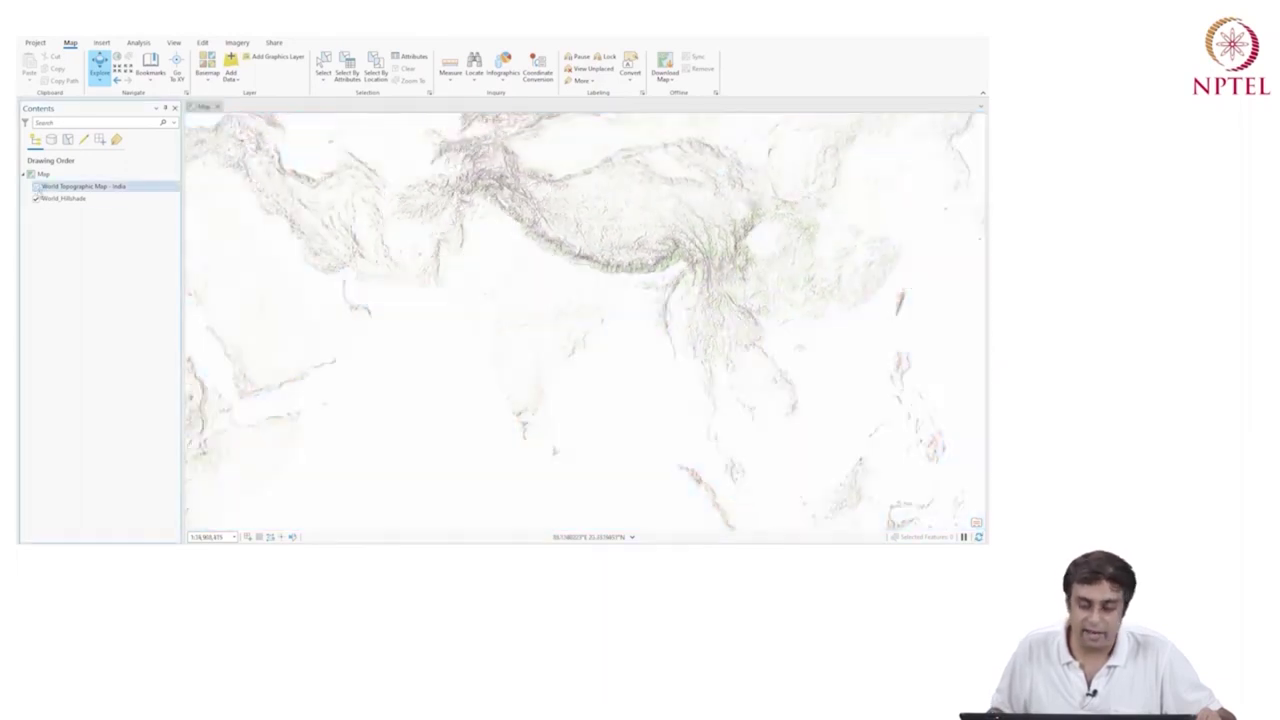
pyautogui.click(44, 198)
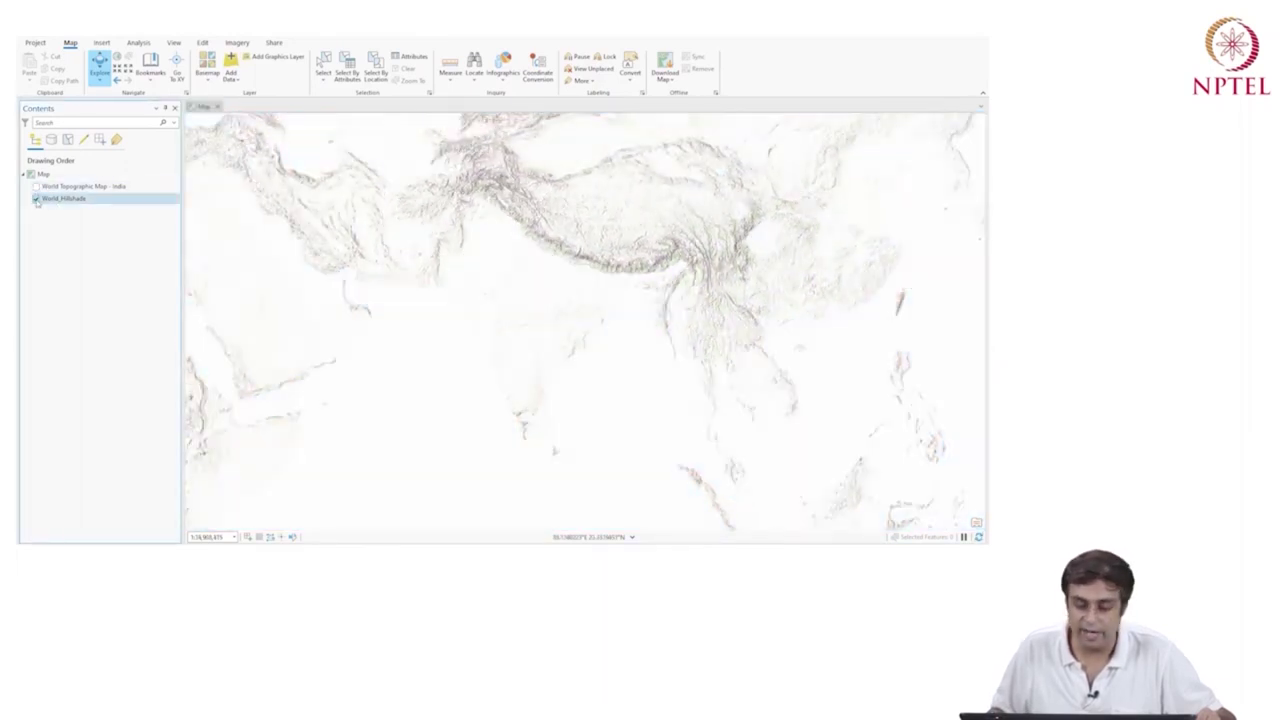
pyautogui.click(36, 199)
pyautogui.click(70, 177)
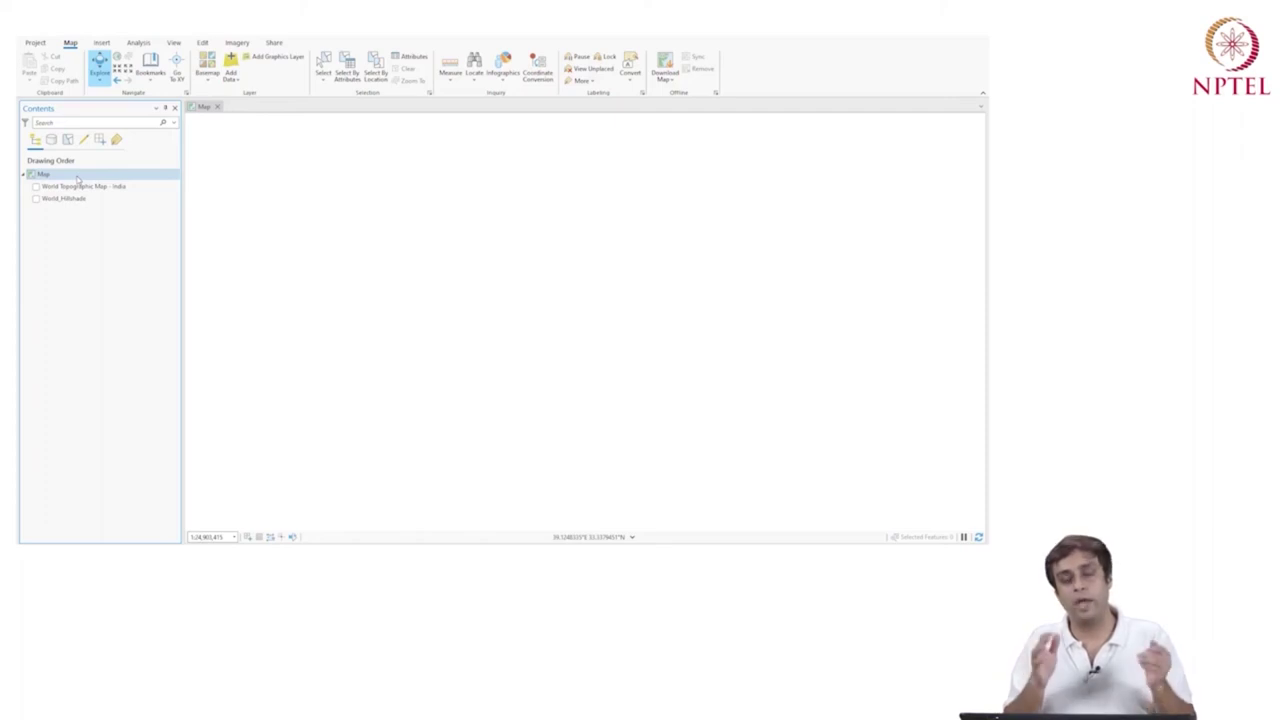
pyautogui.click(77, 186)
pyautogui.click(60, 199)
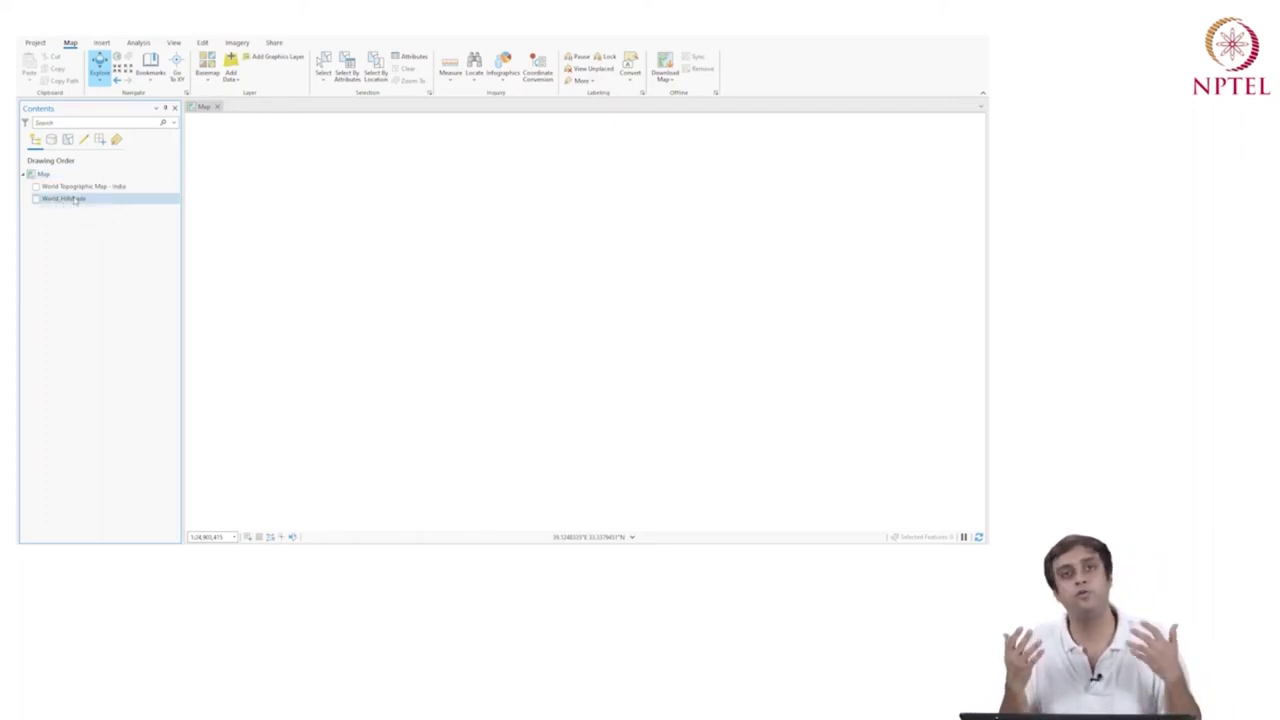
# Step: Turn the World_Hillshade layer back on and view it at world extent
pyautogui.click(36, 199)
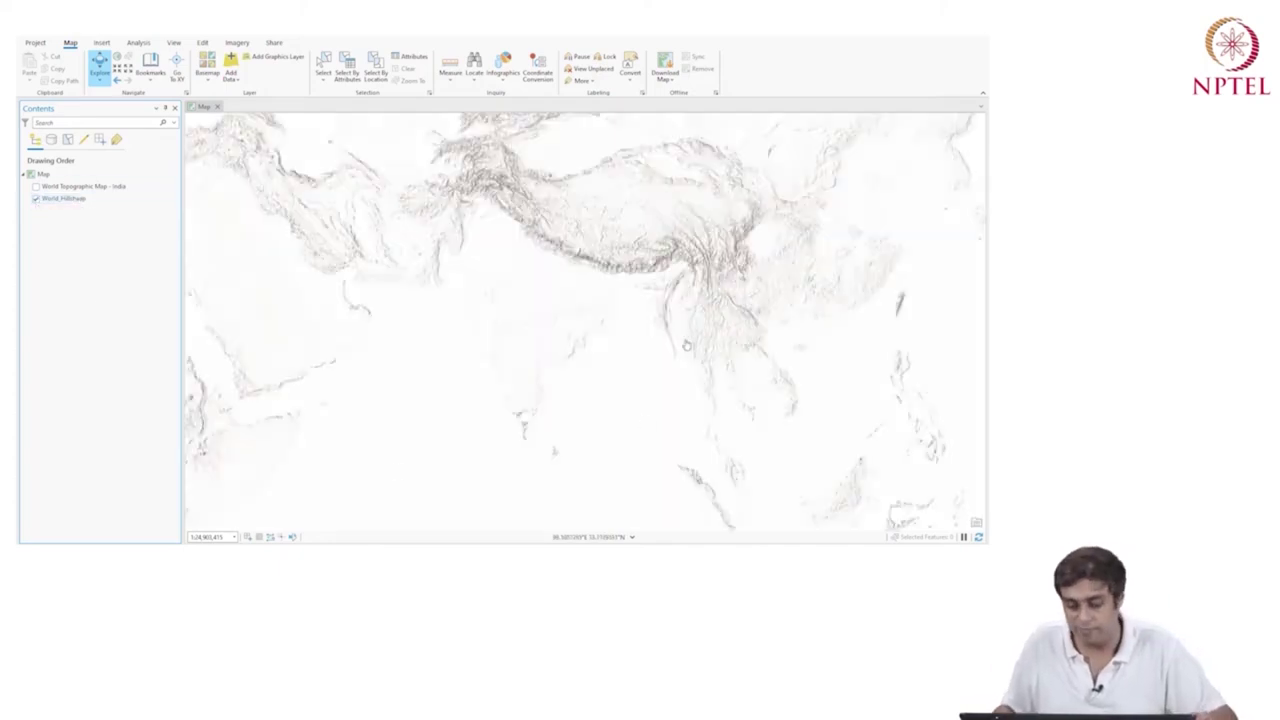
pyautogui.scroll(-5, 622, 397)
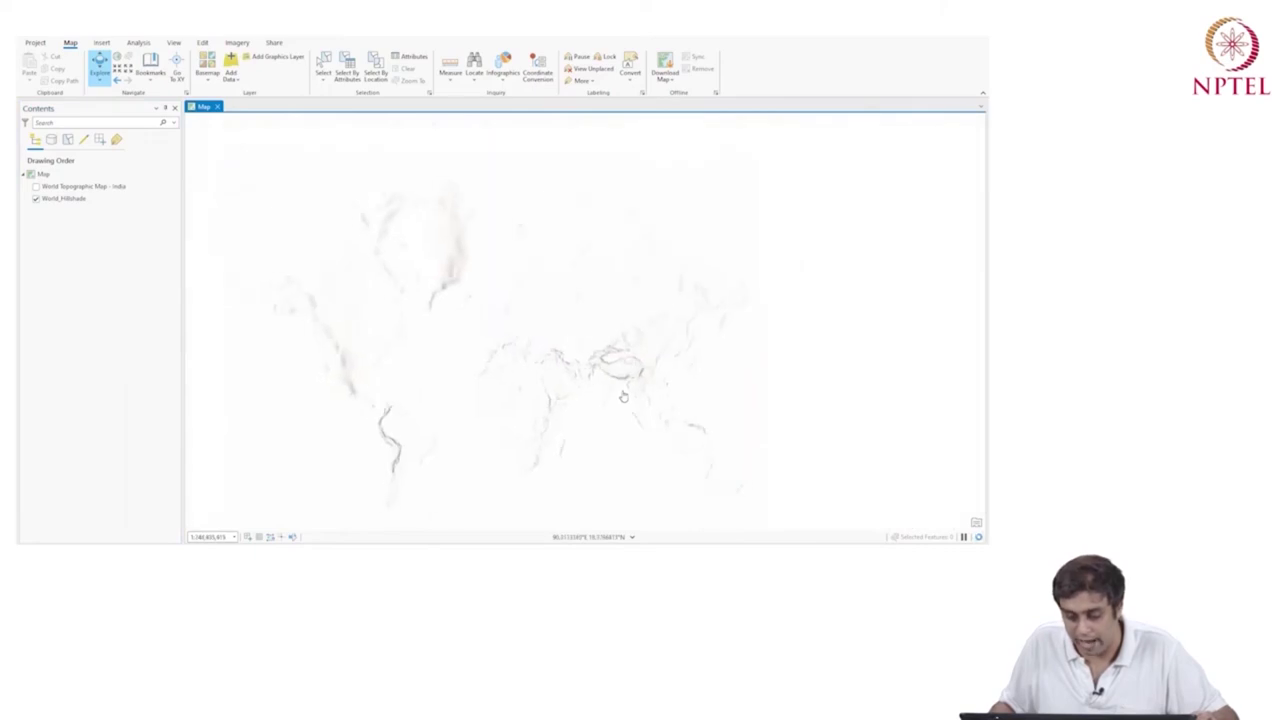
pyautogui.scroll(-2, 629, 393)
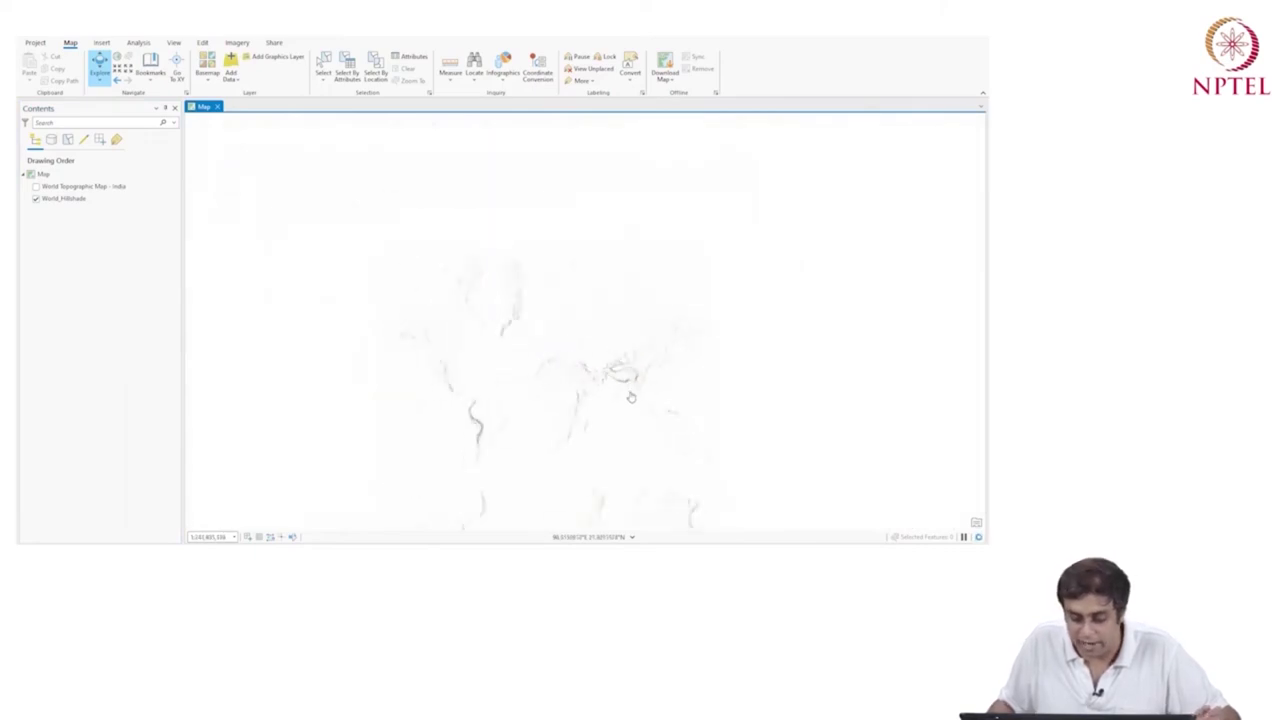
pyautogui.scroll(3, 534, 414)
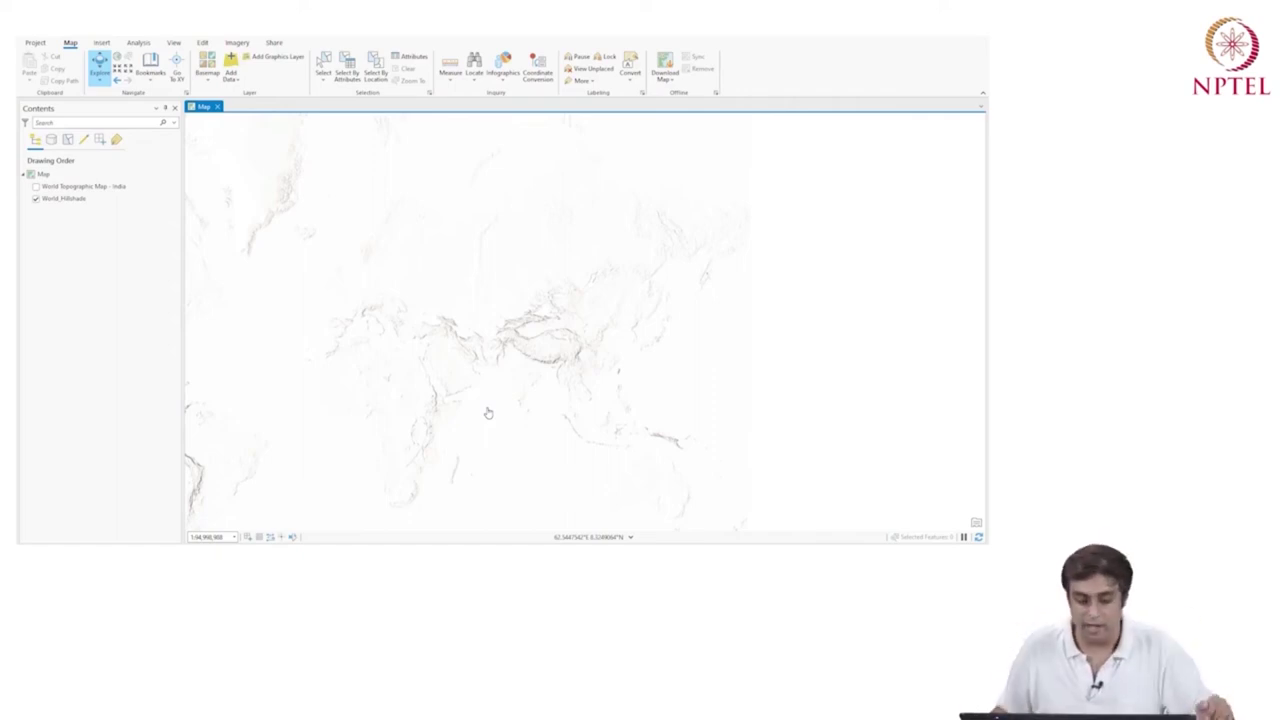
# Step: Examine the hillshade relief of the Himalayas up close, following the ridges and river valleys down to the plains
pyautogui.scroll(5, 523, 368)
pyautogui.moveTo(599, 333); pyautogui.dragTo(531, 386)
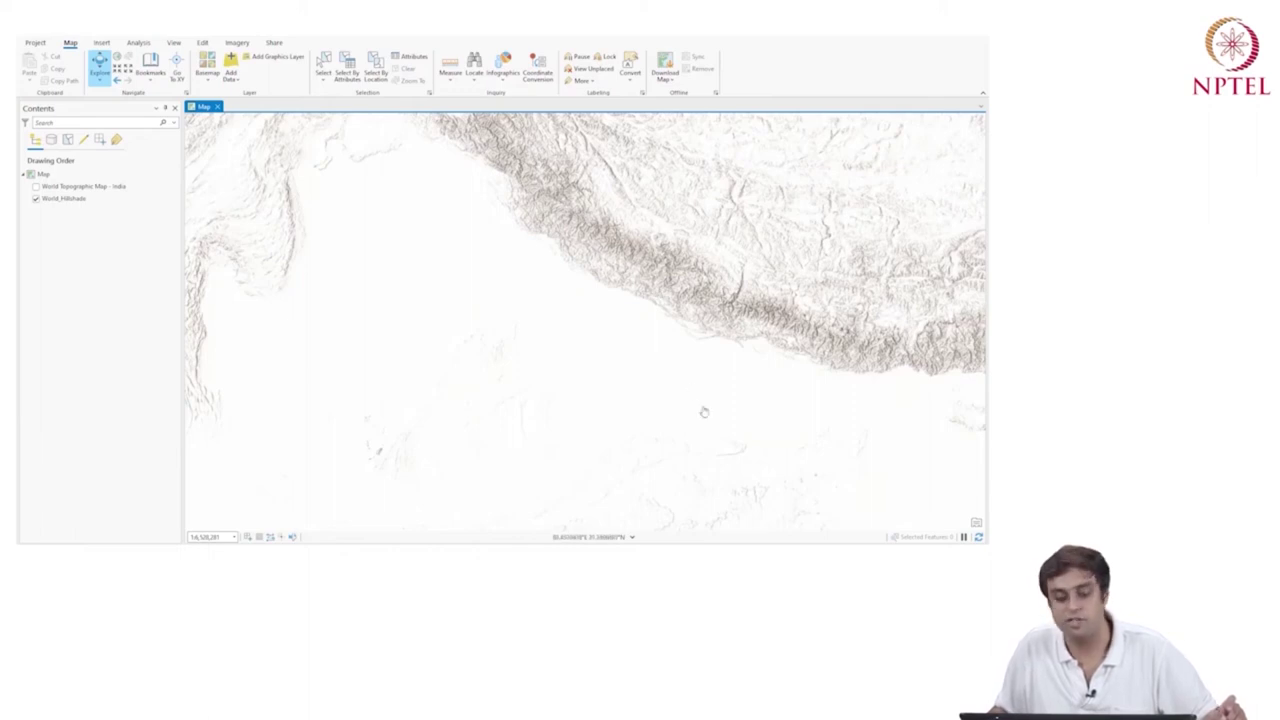
pyautogui.scroll(5, 586, 363)
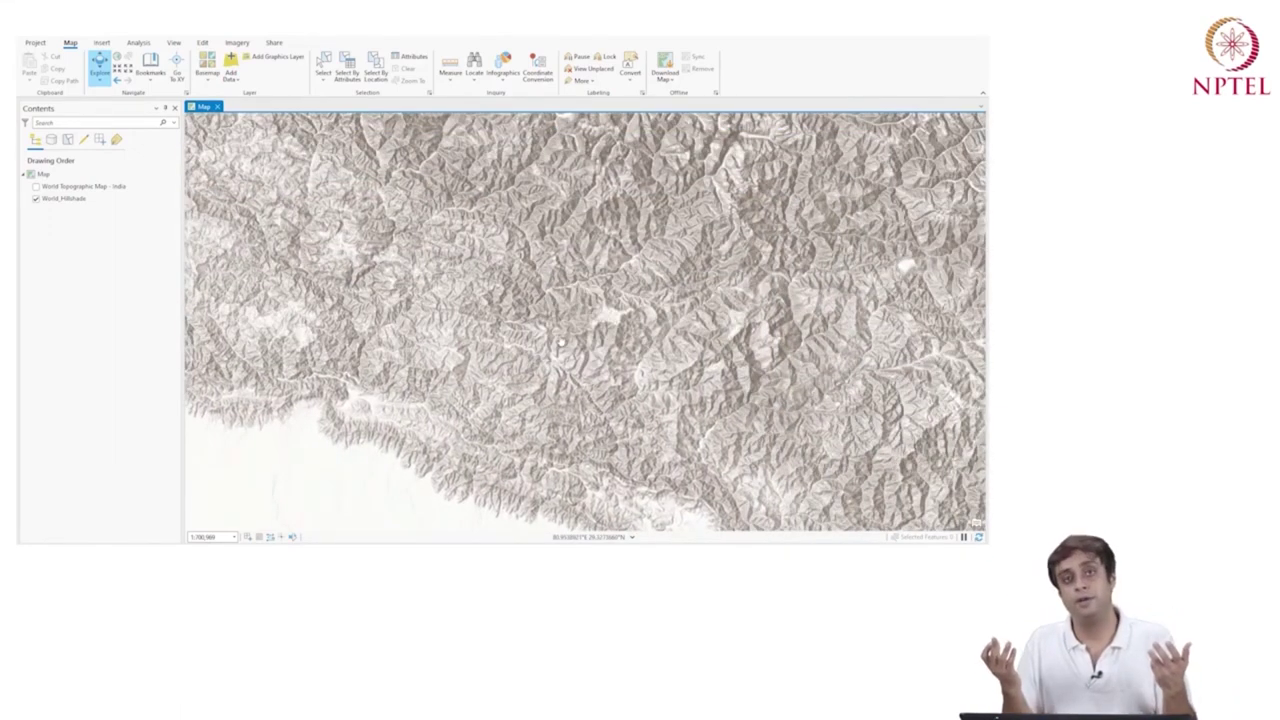
pyautogui.scroll(2, 657, 258)
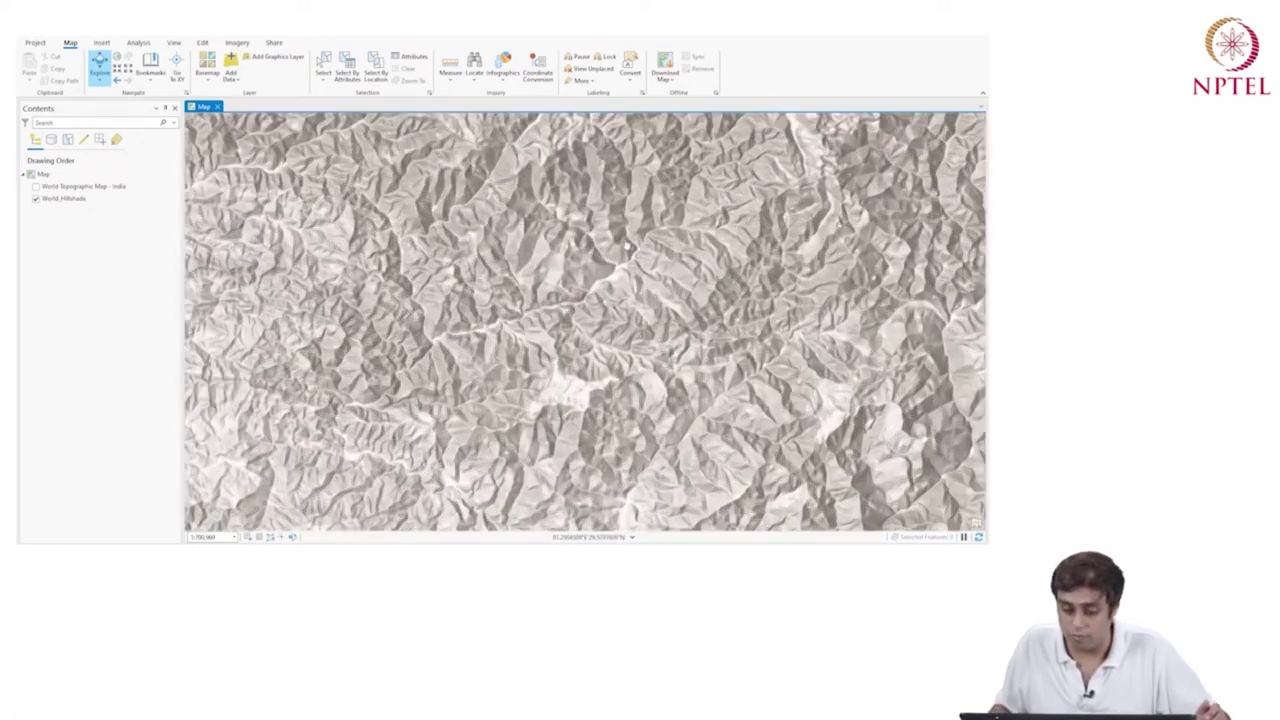
pyautogui.scroll(2, 588, 300)
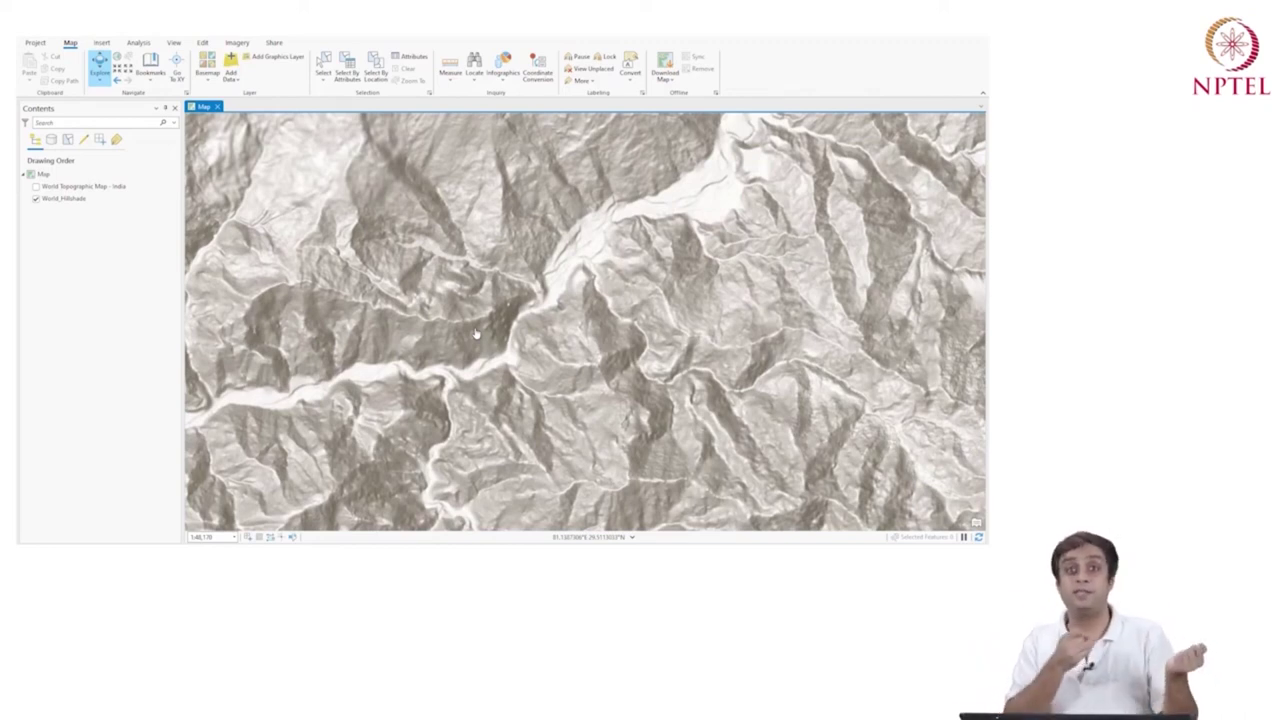
pyautogui.scroll(-3, 597, 311)
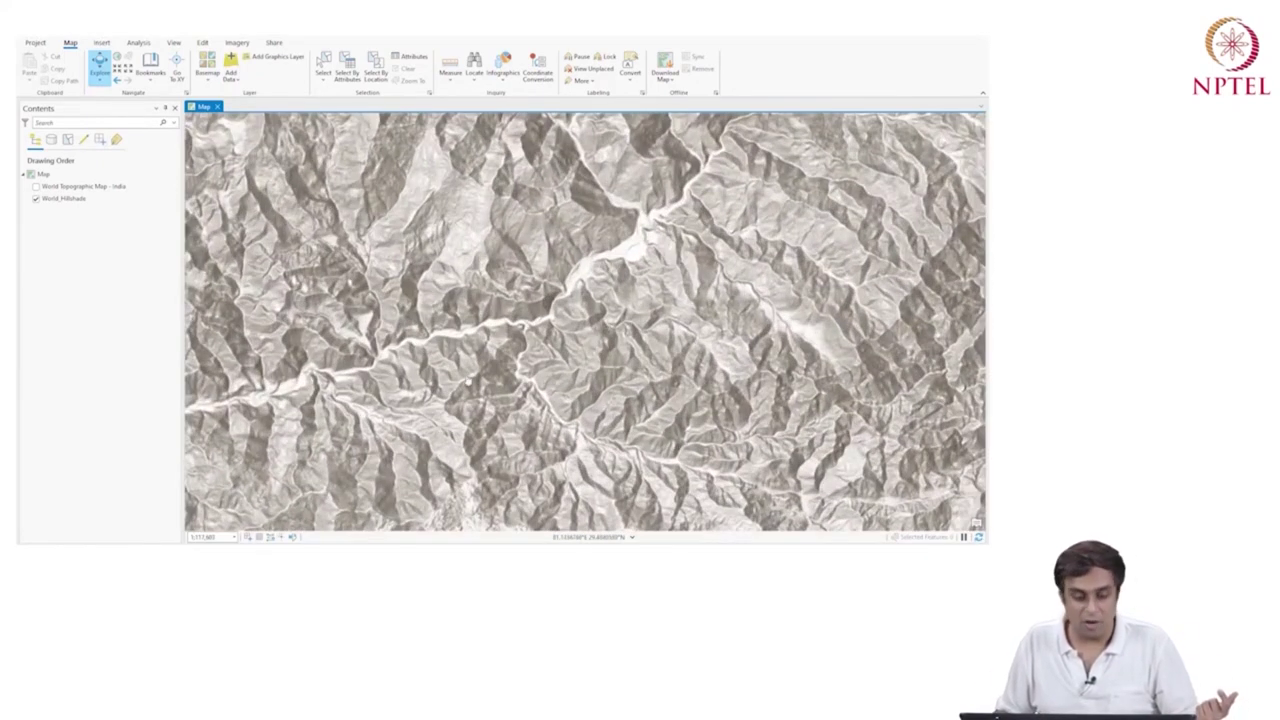
pyautogui.moveTo(542, 299); pyautogui.dragTo(483, 382)
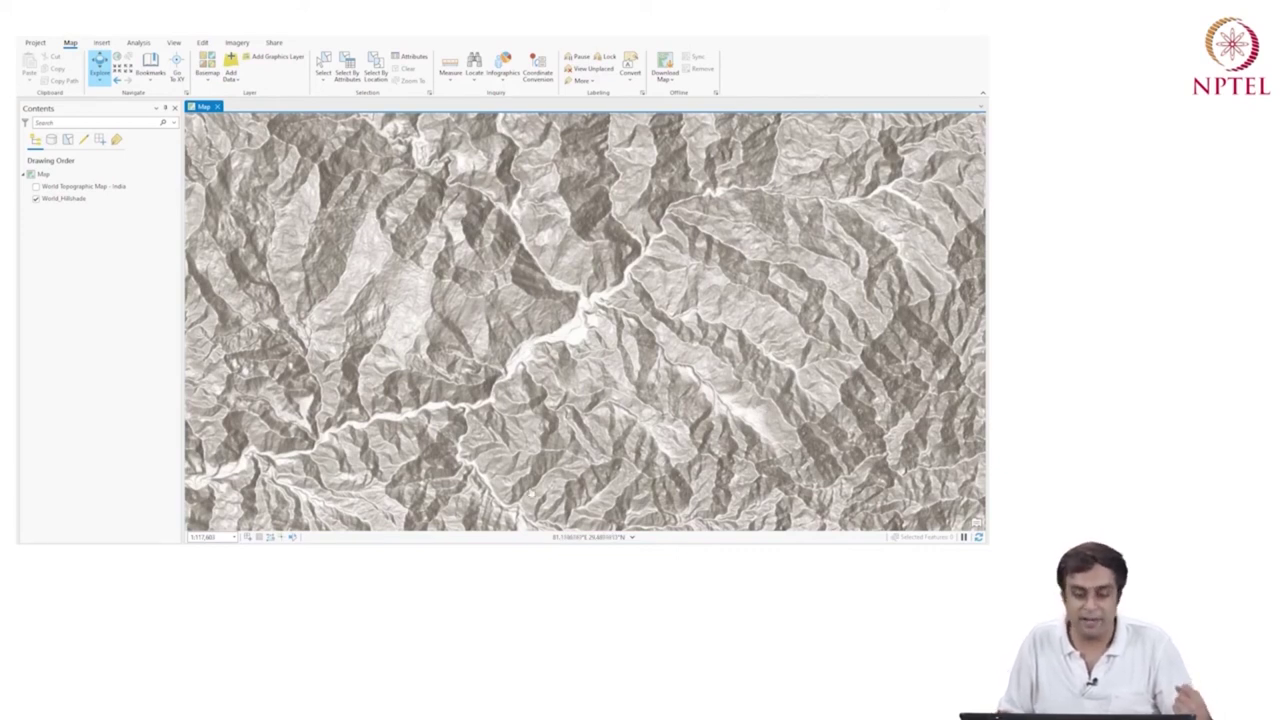
pyautogui.moveTo(585, 430); pyautogui.dragTo(507, 383)
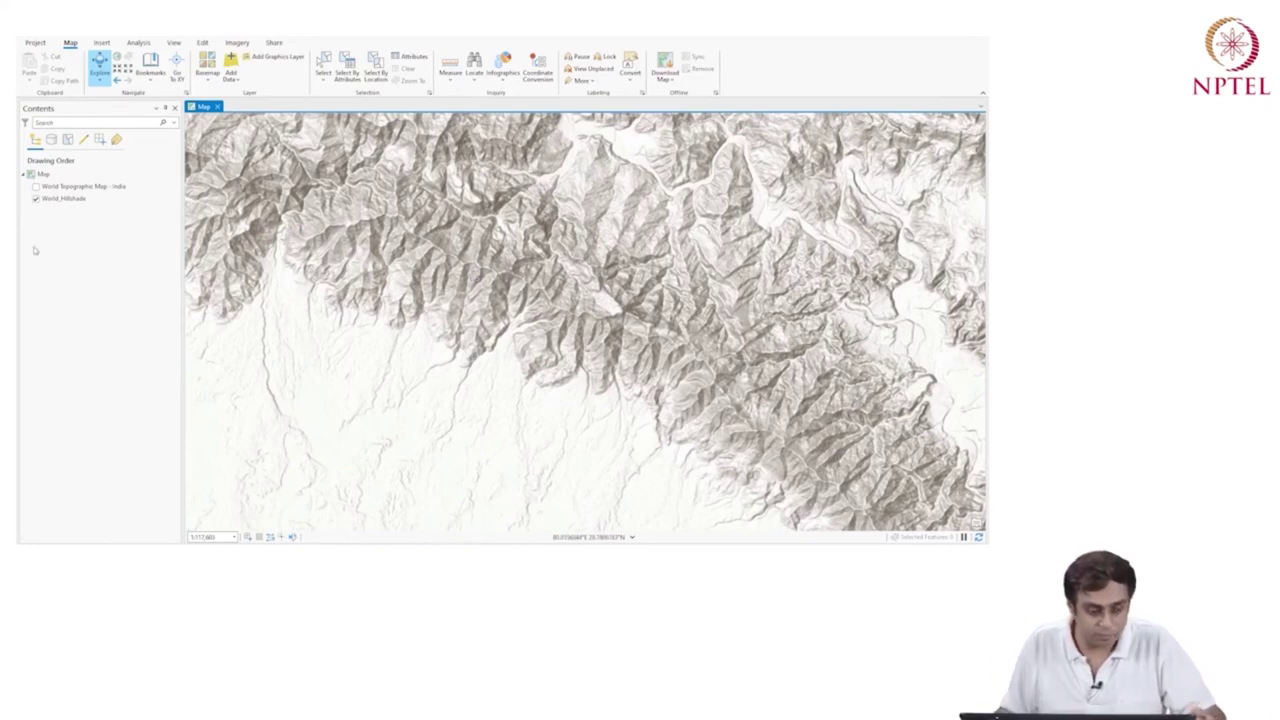
# Step: Turn the World Topographic Map - India layer back on and explore the foothills and plains around the Nepal border
pyautogui.click(36, 186)
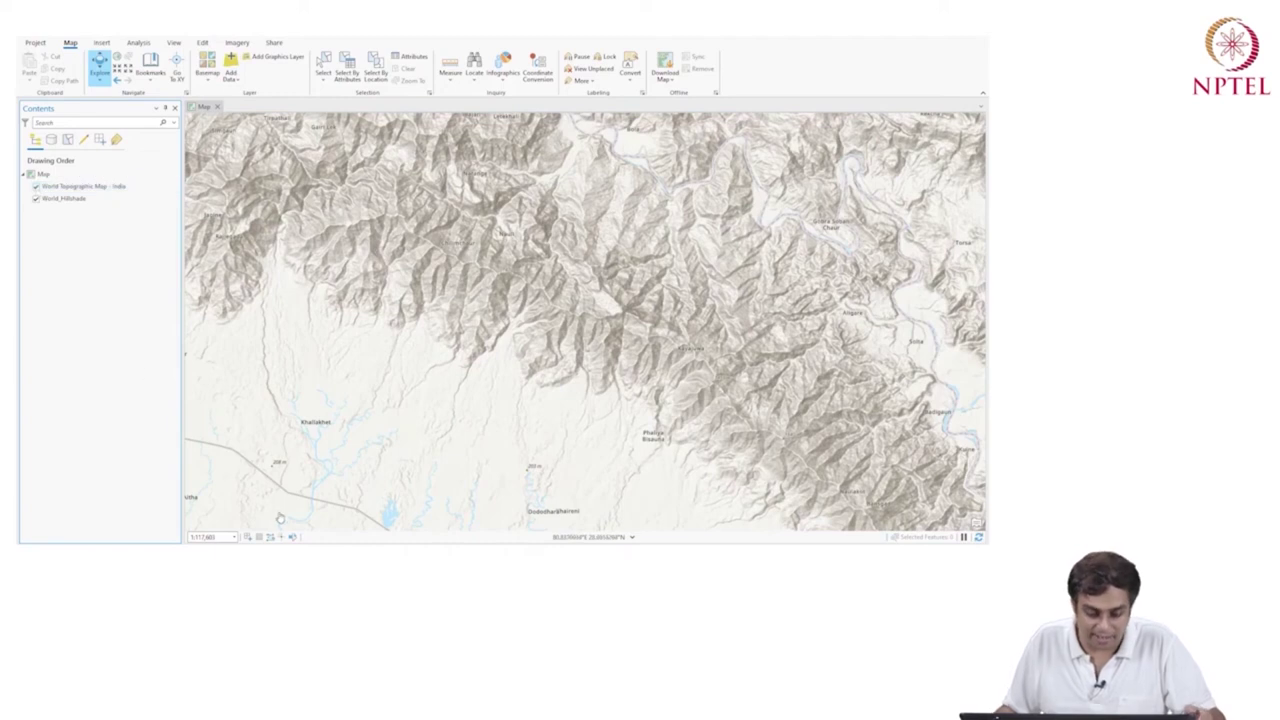
pyautogui.moveTo(643, 253); pyautogui.dragTo(531, 412)
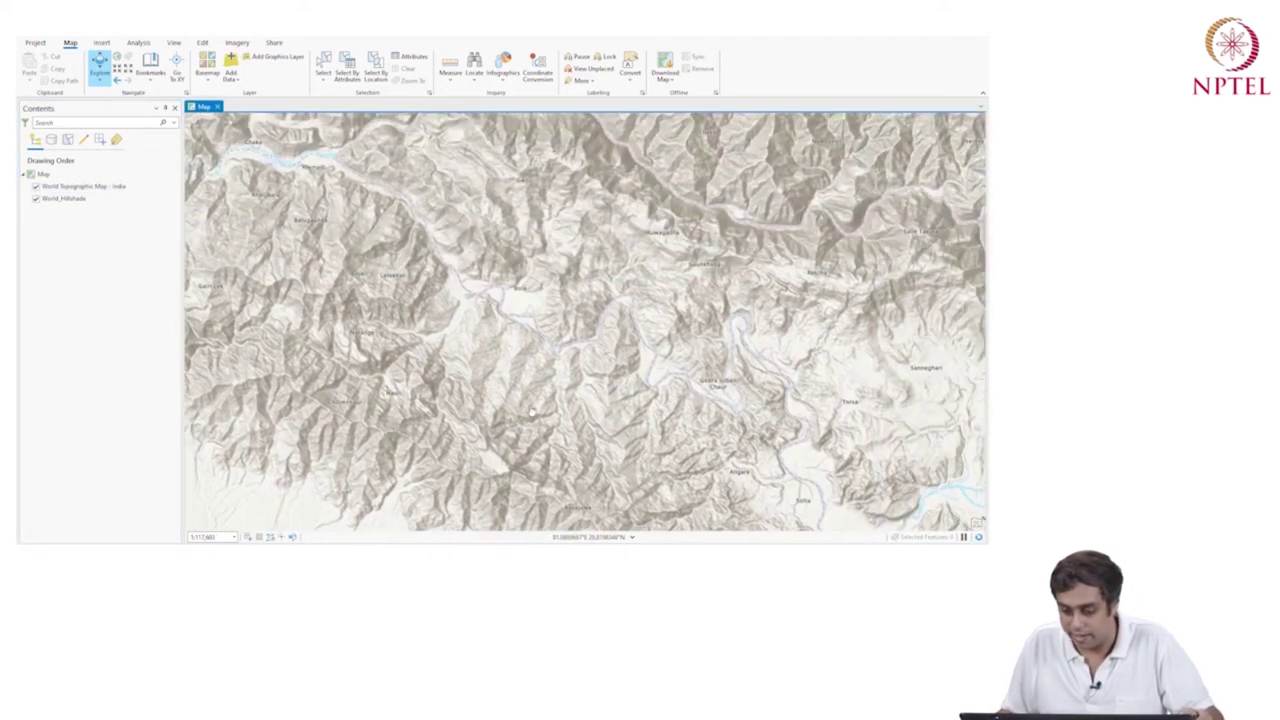
pyautogui.moveTo(674, 285); pyautogui.dragTo(618, 382)
pyautogui.moveTo(507, 481); pyautogui.dragTo(779, 327)
pyautogui.moveTo(686, 349); pyautogui.dragTo(789, 434)
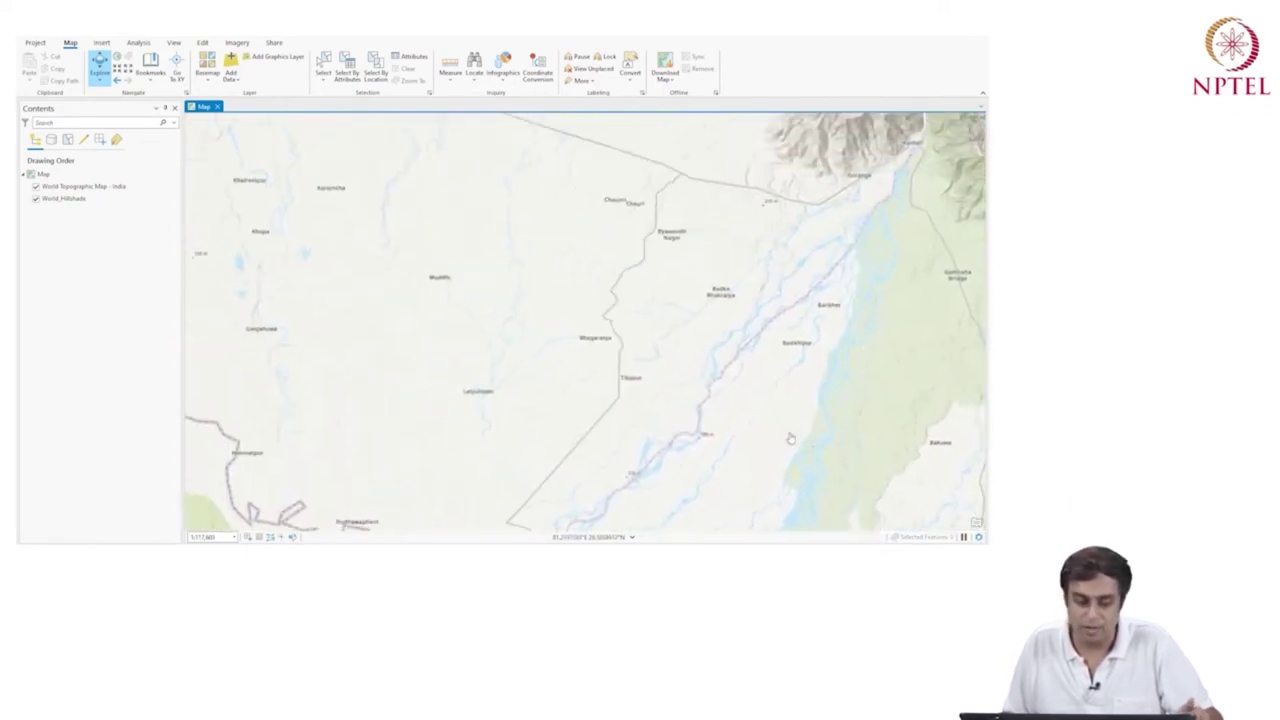
pyautogui.moveTo(445, 347); pyautogui.dragTo(623, 314)
pyautogui.moveTo(420, 260); pyautogui.dragTo(505, 307)
pyautogui.scroll(-2, 505, 307)
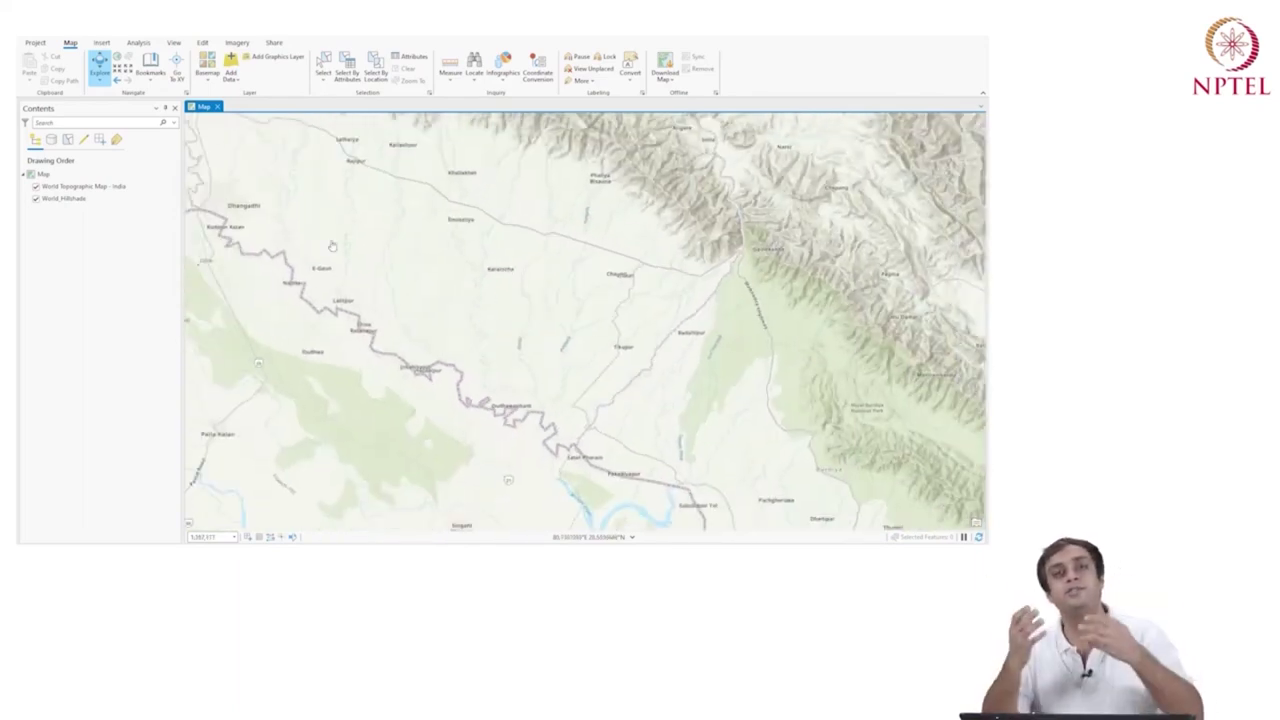
# Step: Open the World_Hillshade layer's properties and check the data type of its source
pyautogui.click(53, 200)
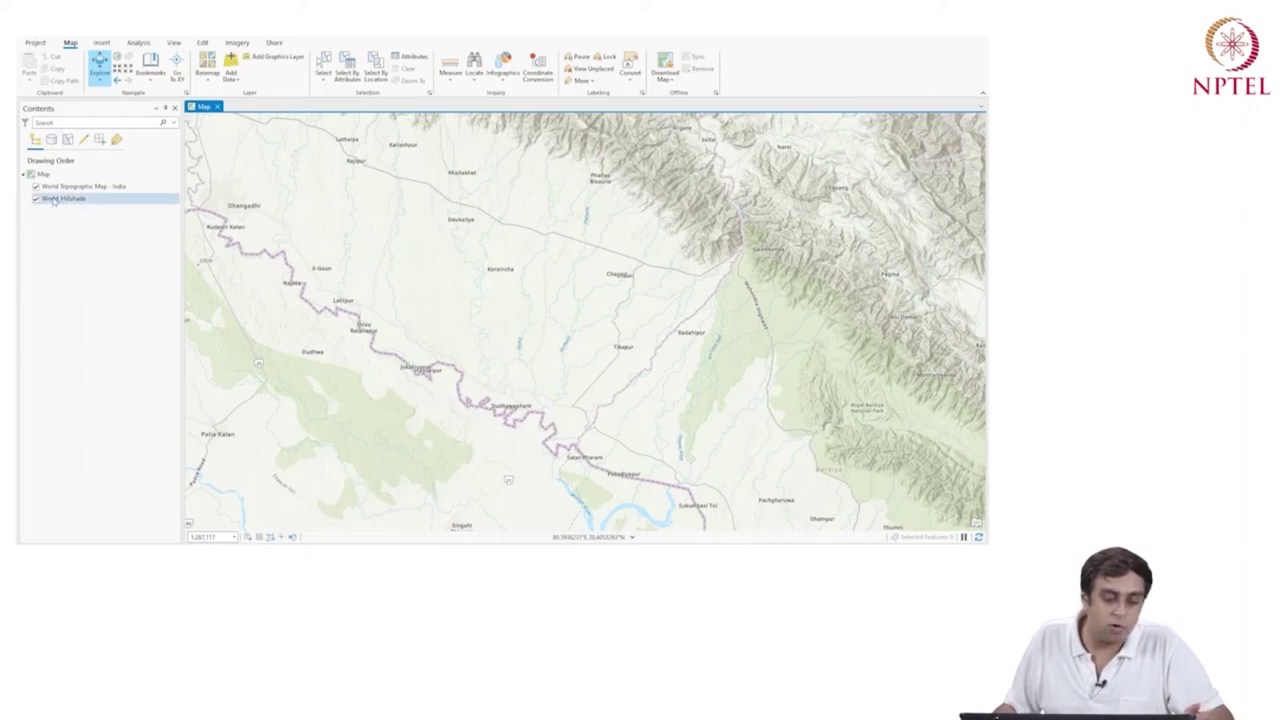
pyautogui.rightClick(53, 200)
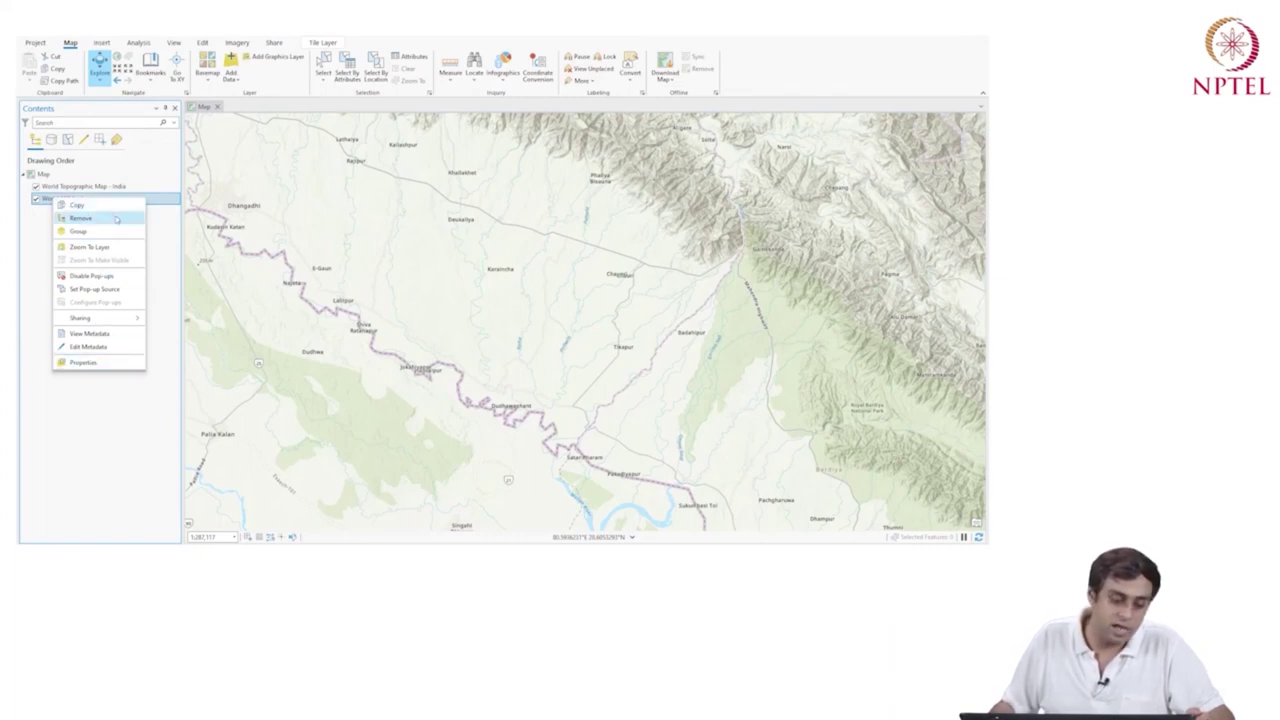
pyautogui.click(86, 362)
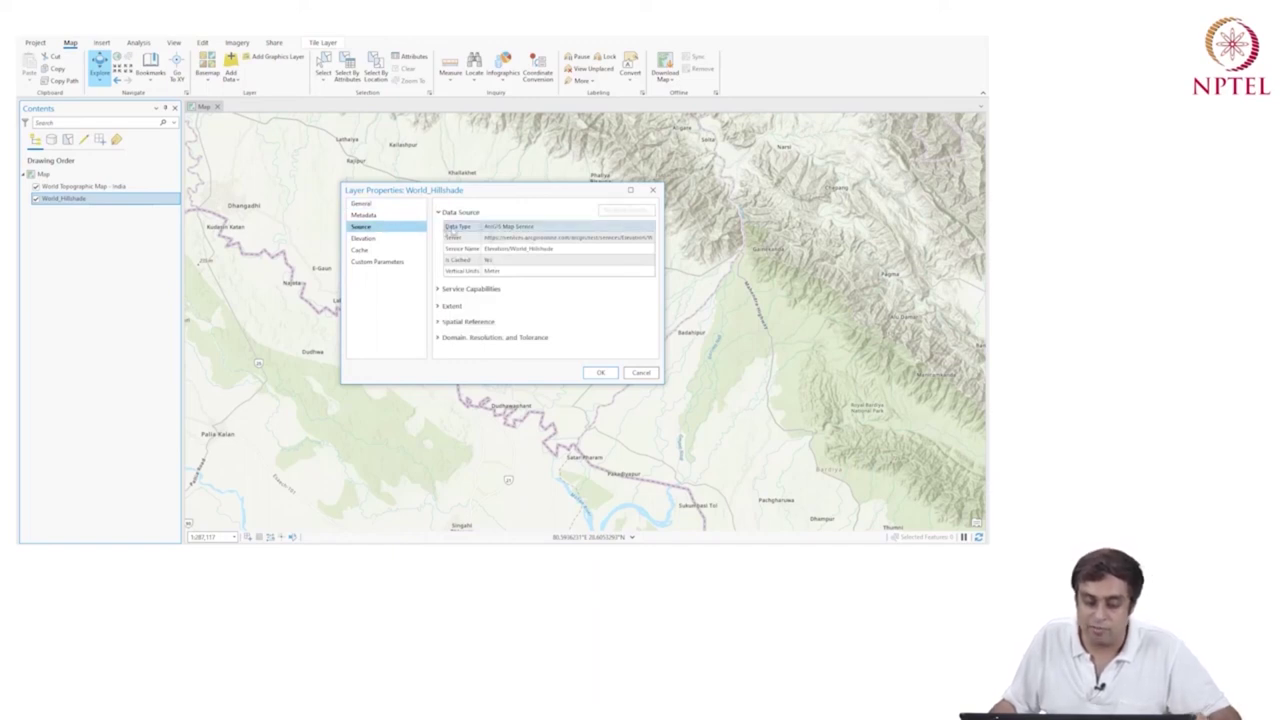
pyautogui.click(486, 228)
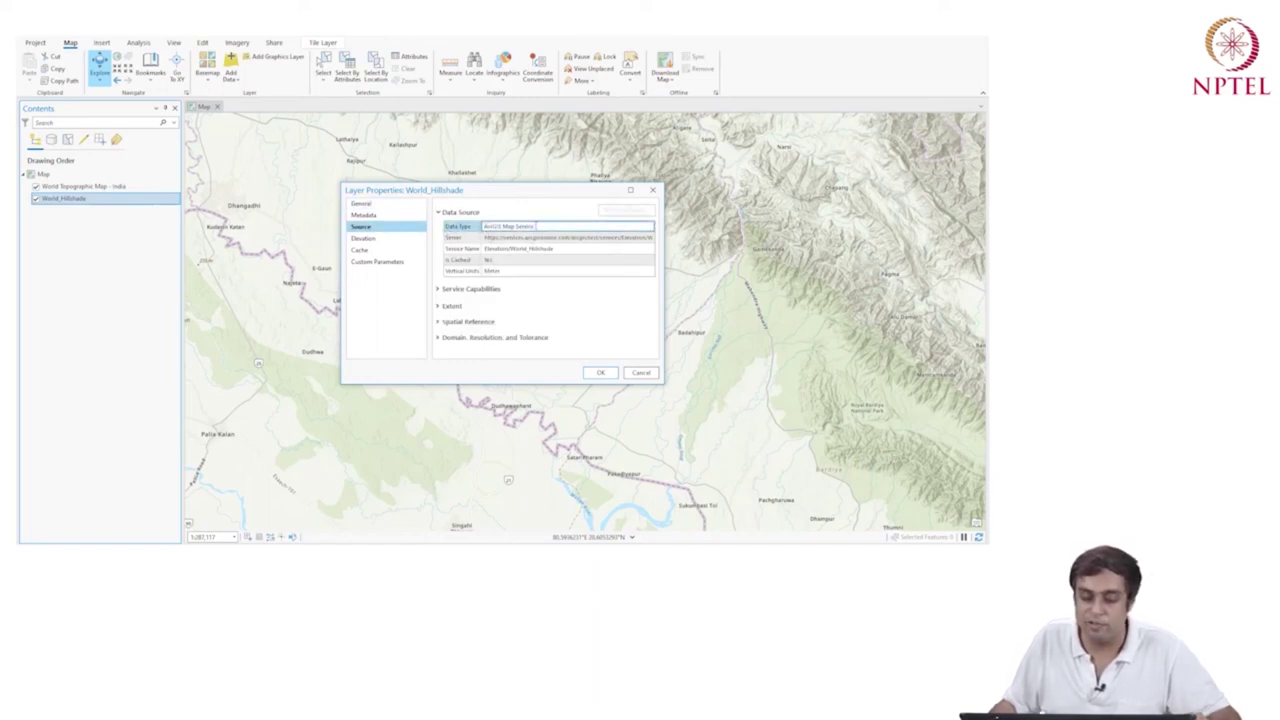
# Step: Look into the service capabilities of the World_Hillshade source, keeping only the data source details expanded
pyautogui.click(505, 215)
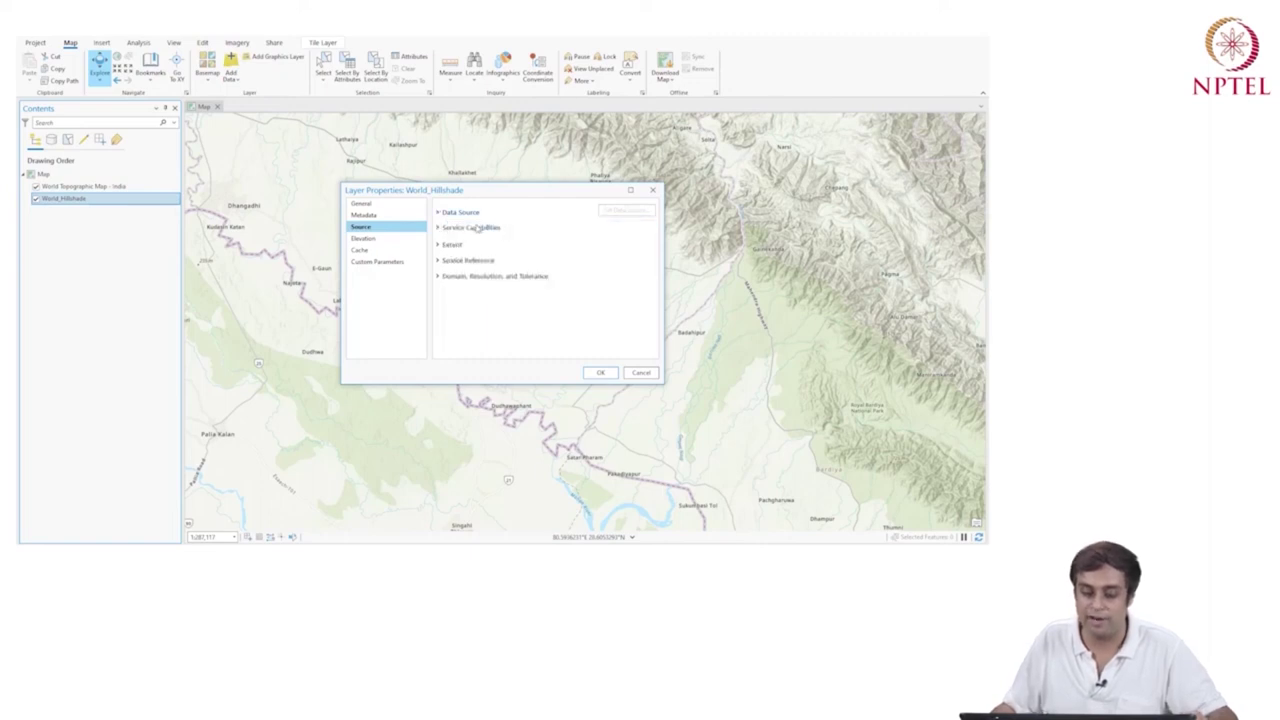
pyautogui.click(477, 228)
pyautogui.click(458, 213)
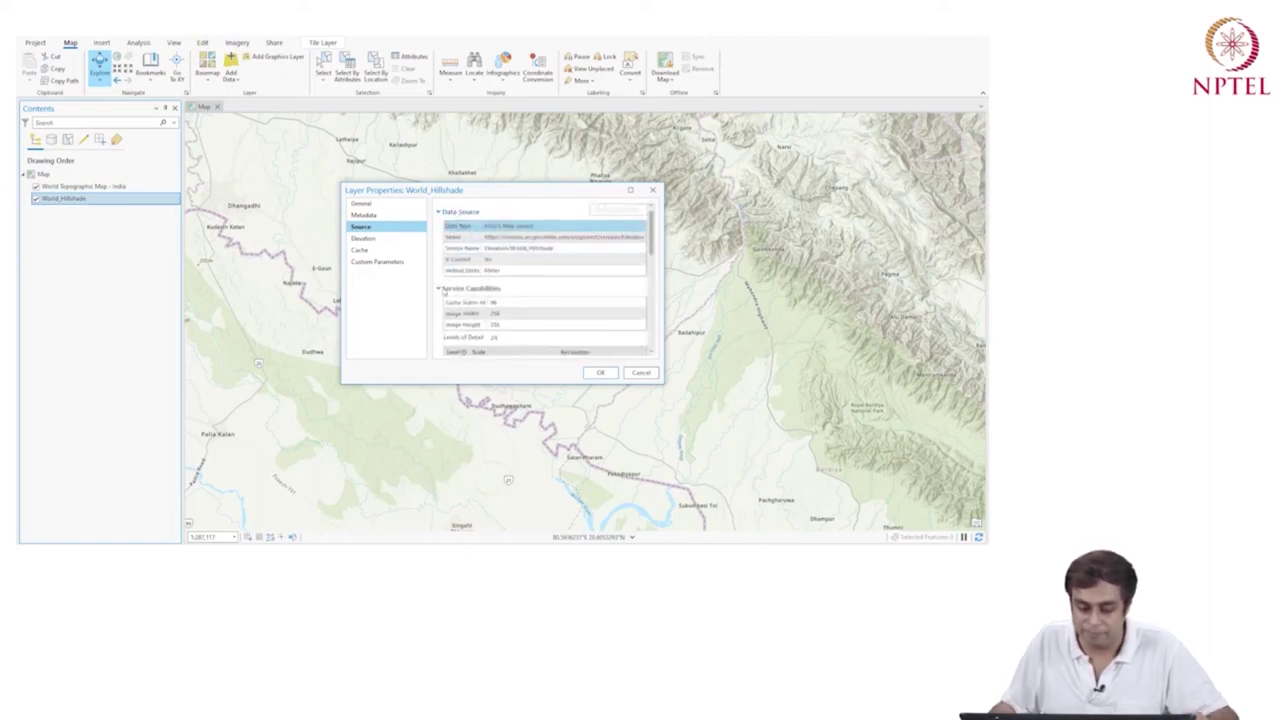
pyautogui.click(445, 290)
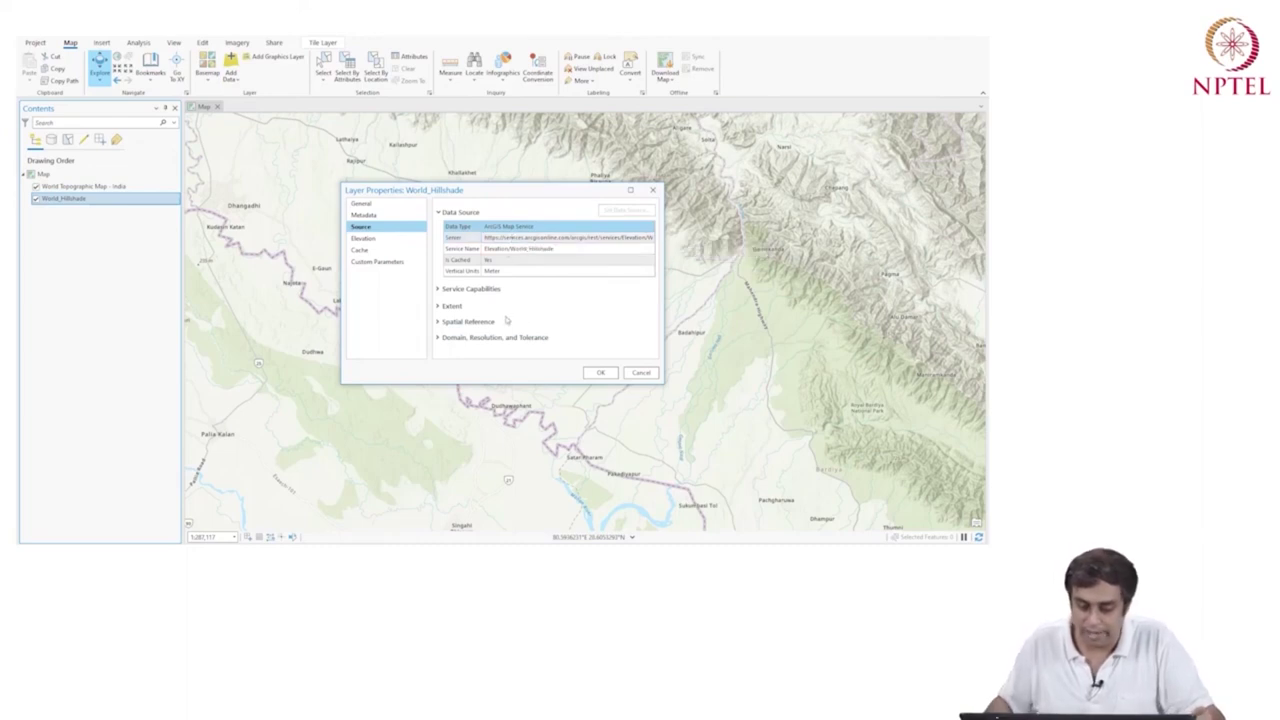
# Step: Check the vertical units and service name in the World_Hillshade data source details
pyautogui.click(509, 270)
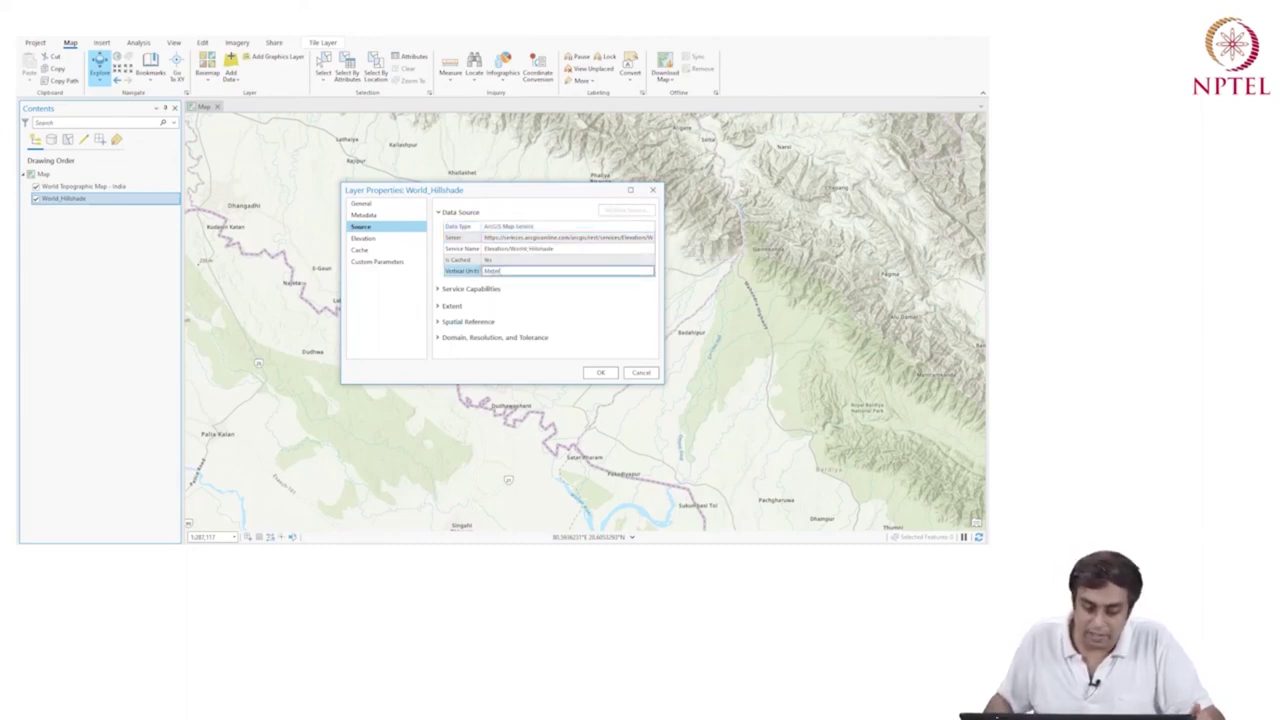
pyautogui.click(469, 250)
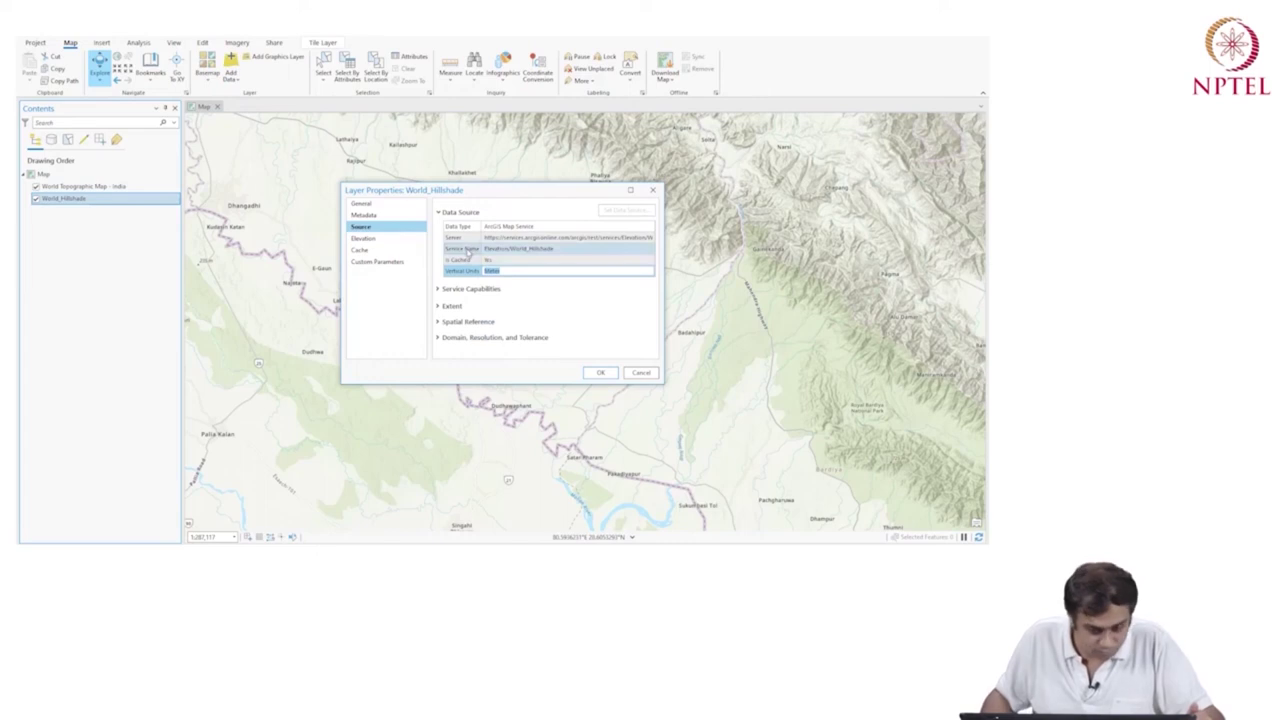
pyautogui.moveTo(486, 248); pyautogui.dragTo(554, 249)
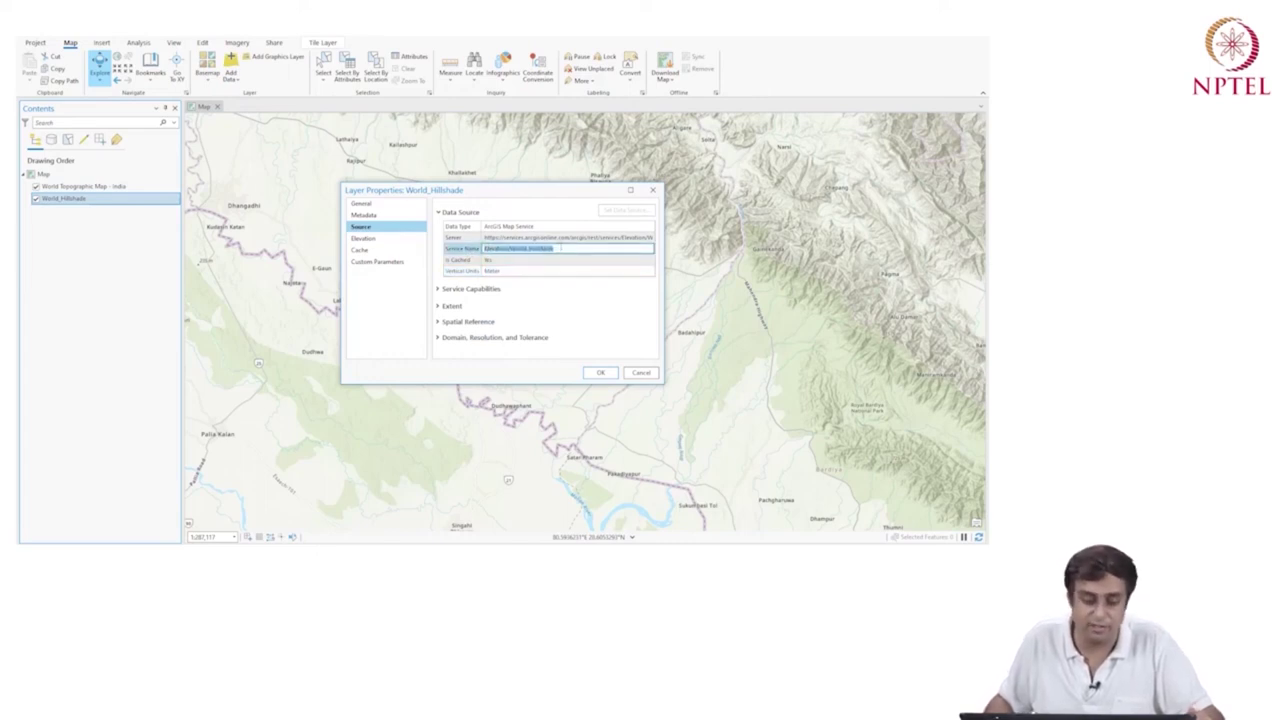
# Step: Examine the projected coordinate system in the World_Hillshade layer's spatial reference
pyautogui.click(452, 322)
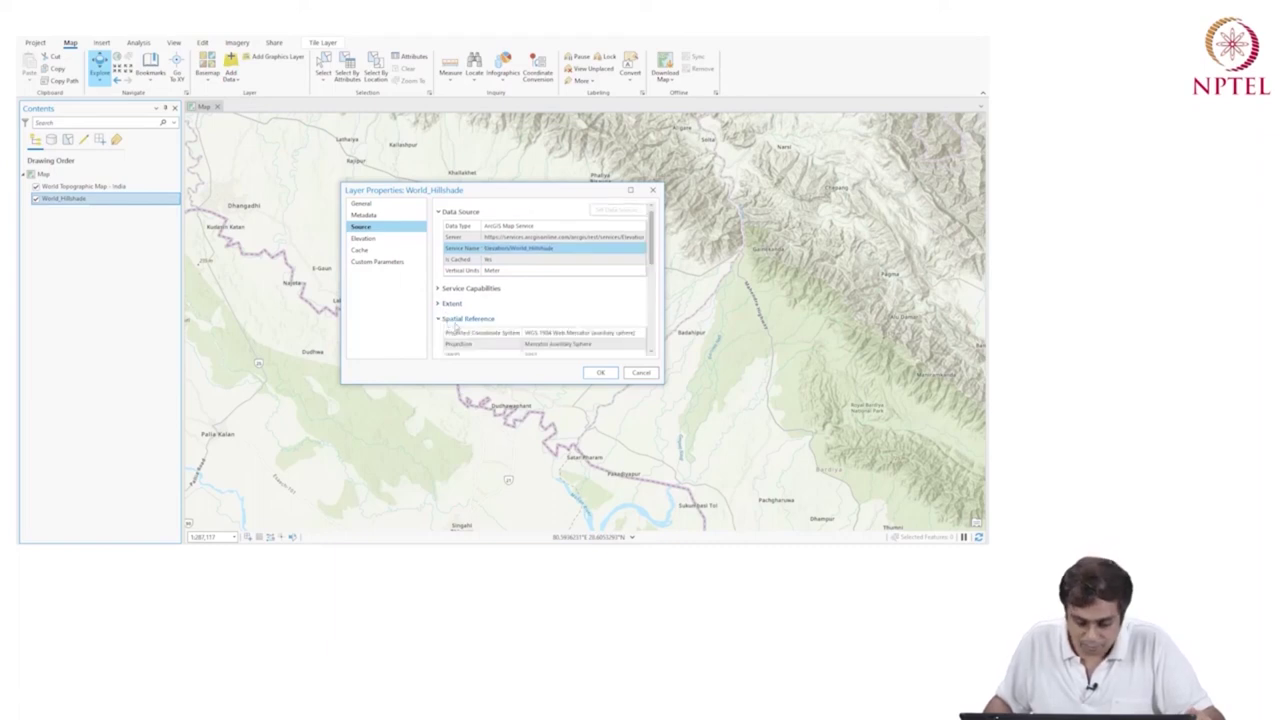
pyautogui.scroll(-3, 508, 301)
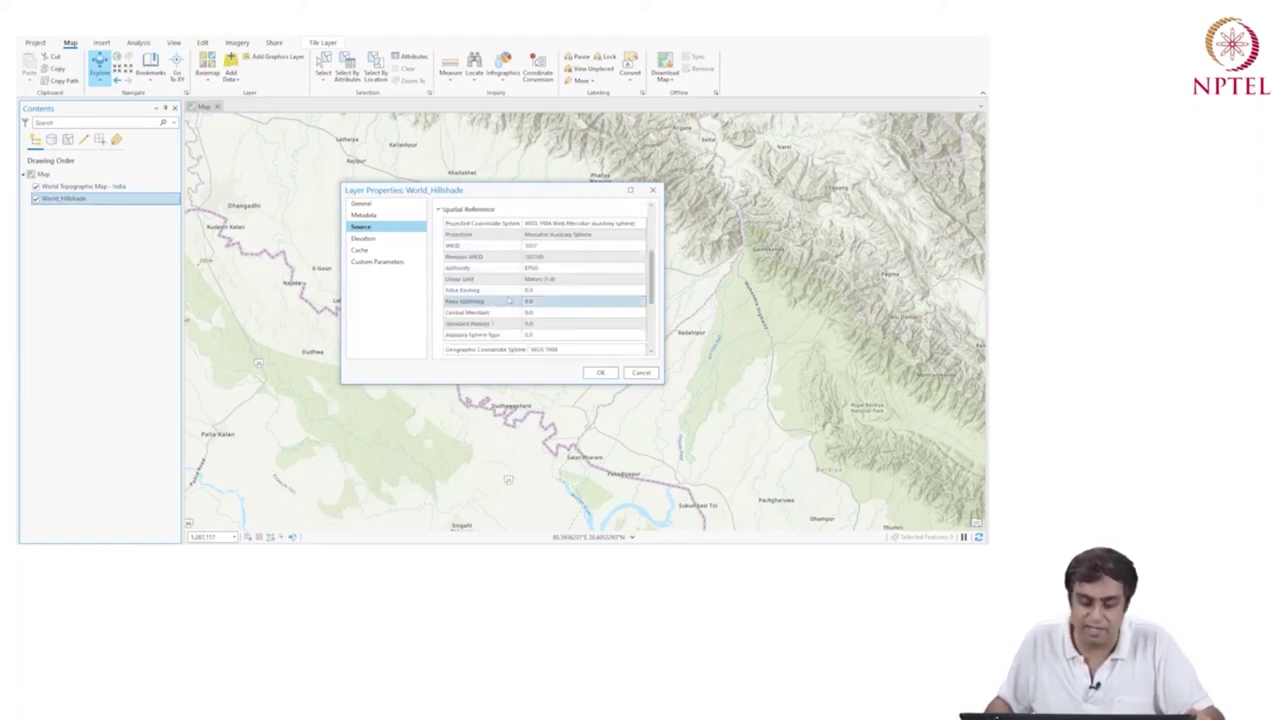
pyautogui.click(501, 226)
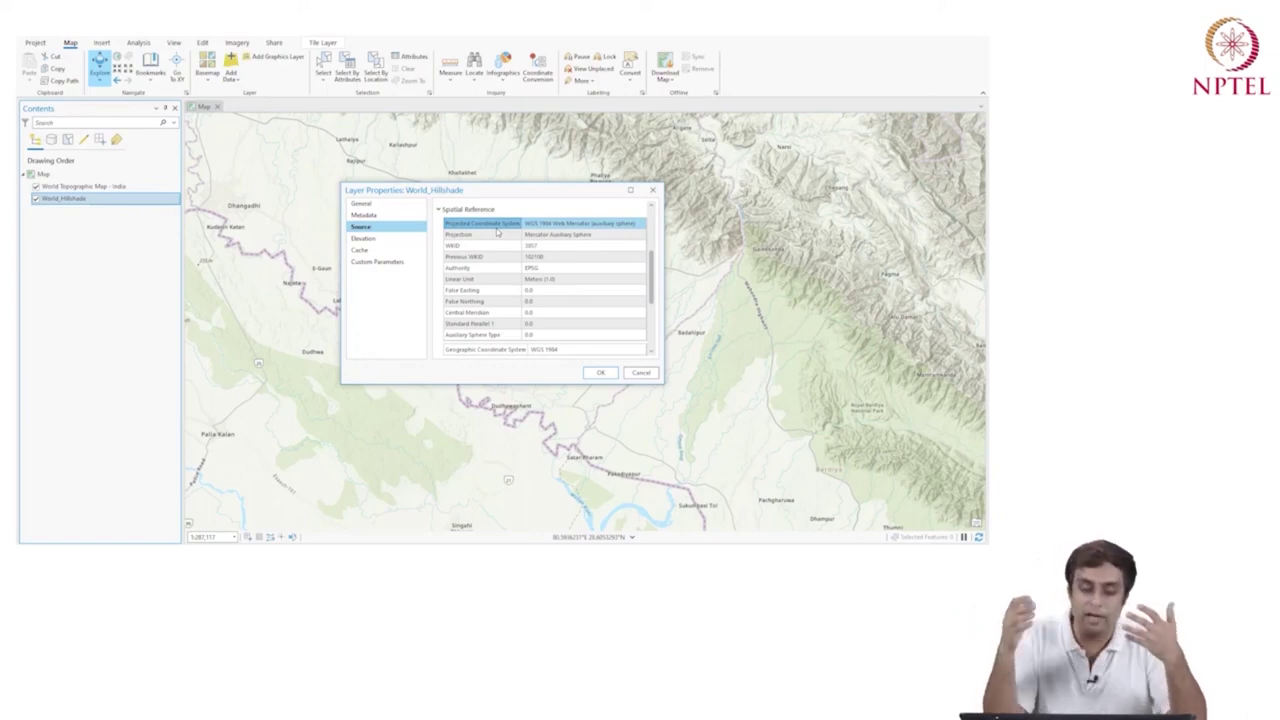
pyautogui.click(528, 223)
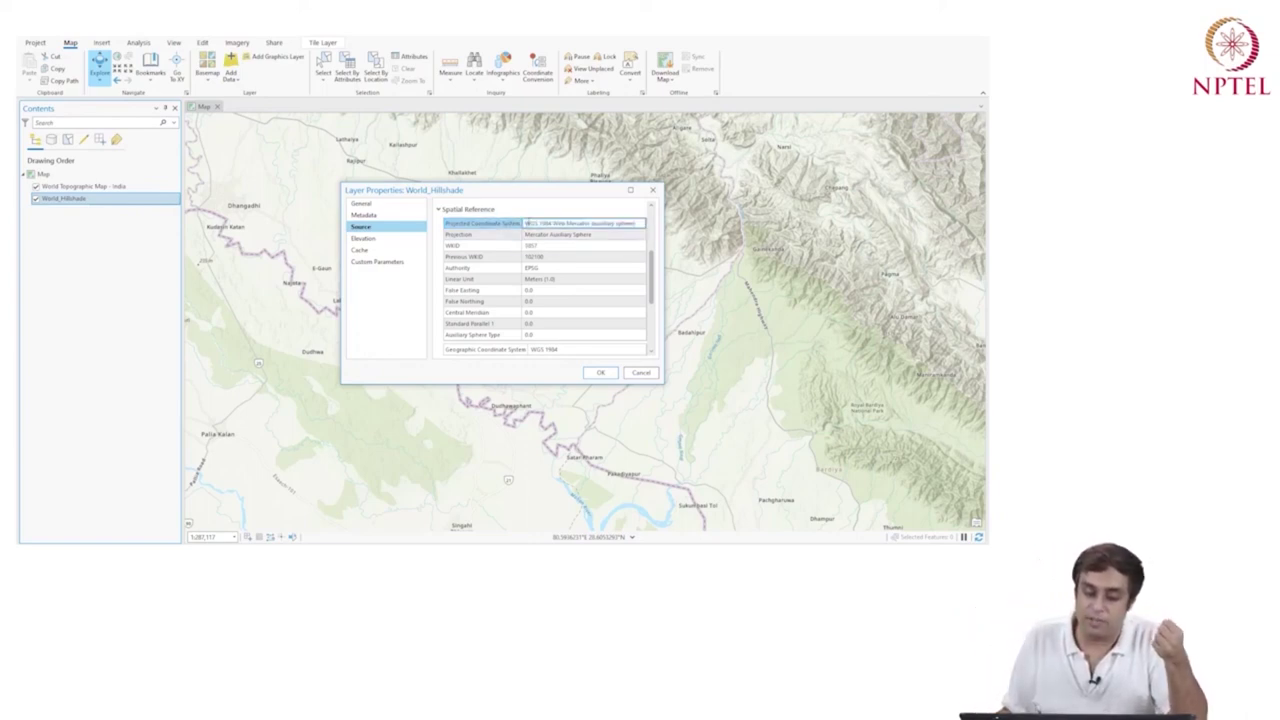
pyautogui.click(549, 223)
pyautogui.tripleClick(592, 222)
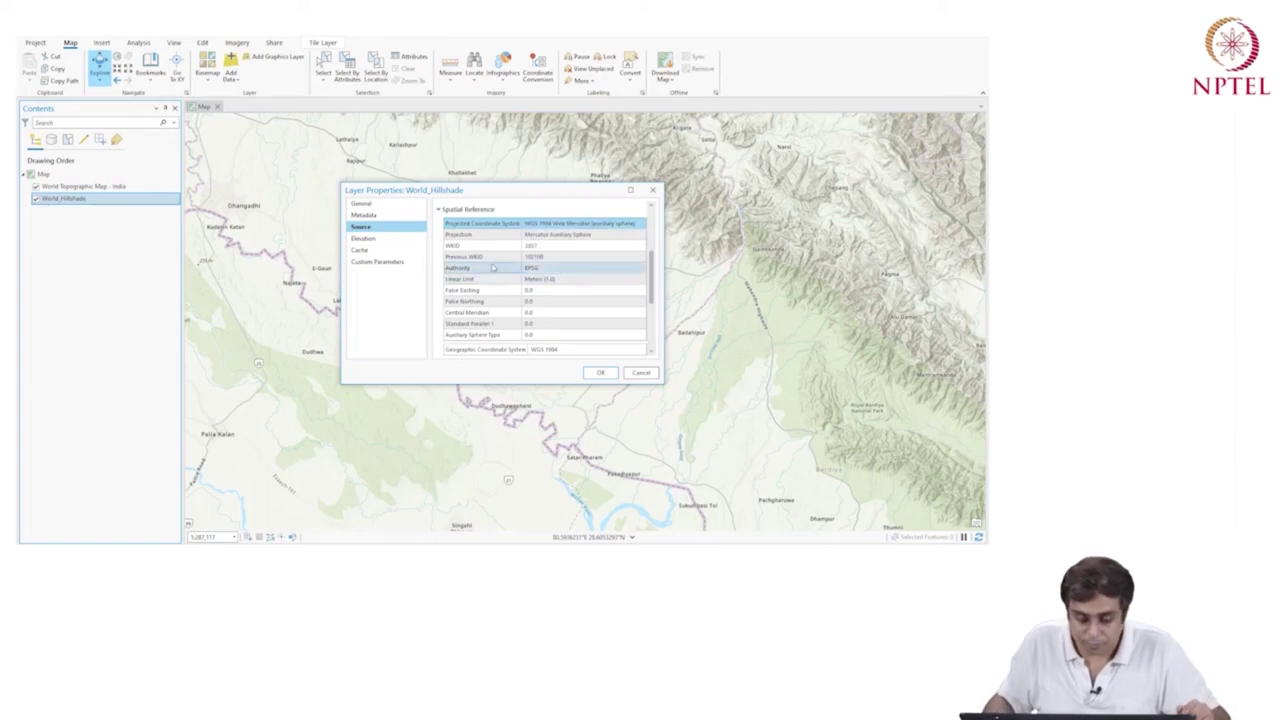
# Step: Examine the datum and angular unit of the World_Hillshade layer's geographic coordinate system
pyautogui.scroll(-5, 470, 305)
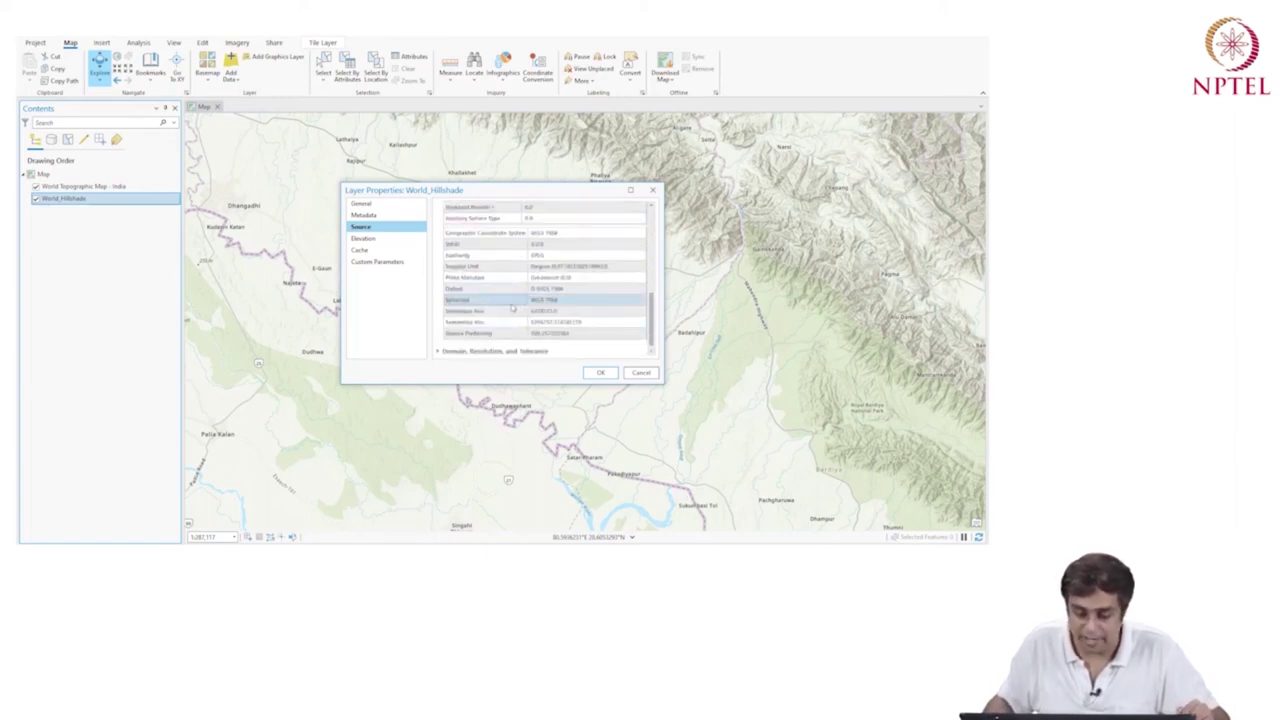
pyautogui.click(490, 289)
pyautogui.doubleClick(540, 289)
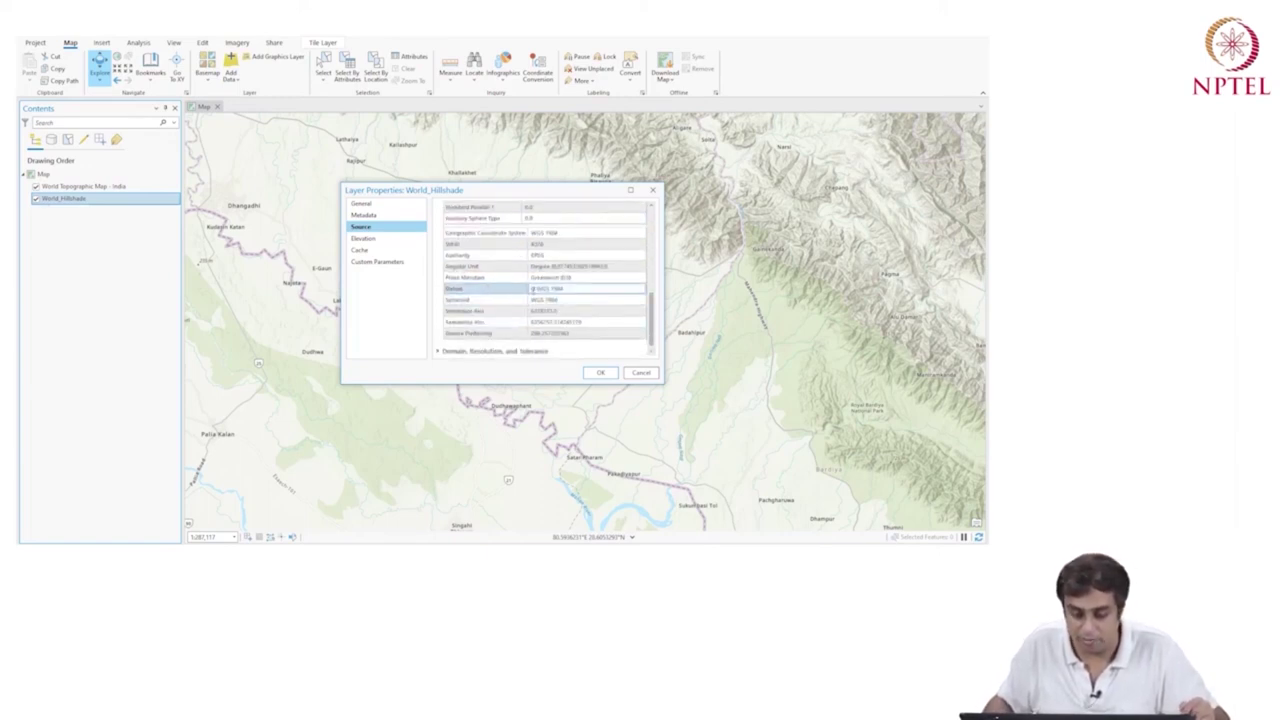
pyautogui.click(563, 288)
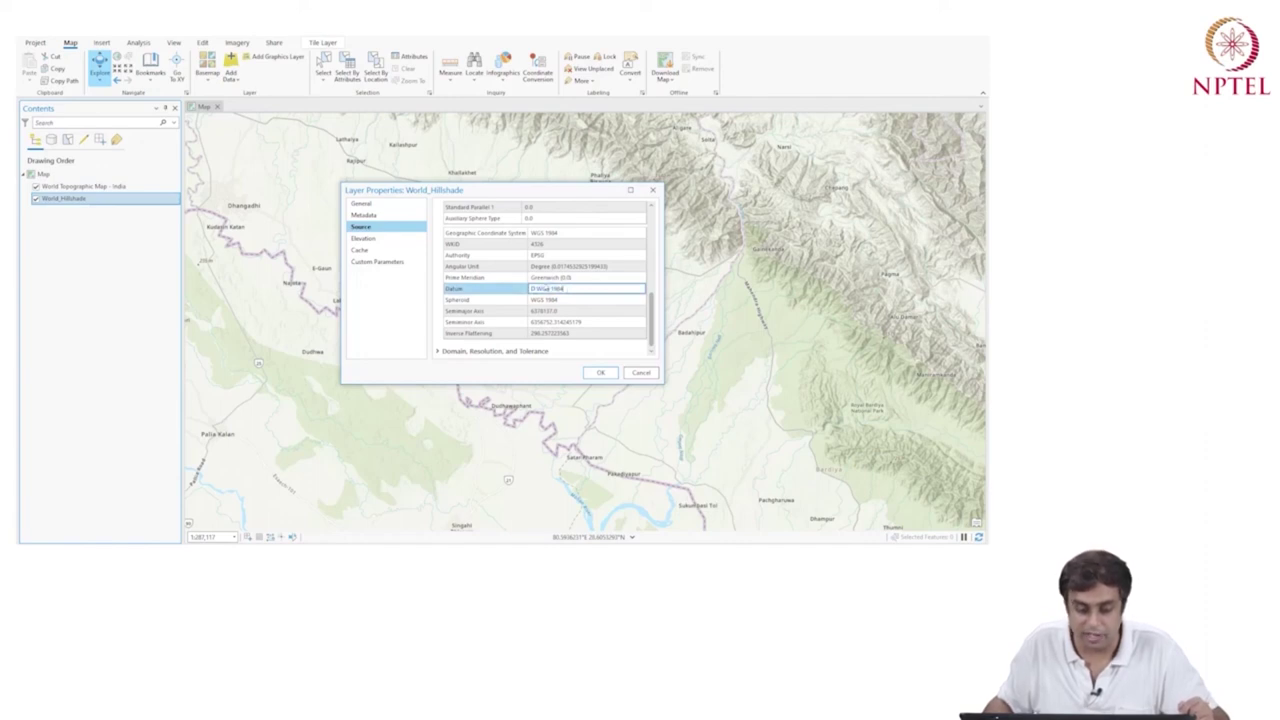
pyautogui.click(535, 267)
pyautogui.doubleClick(535, 267)
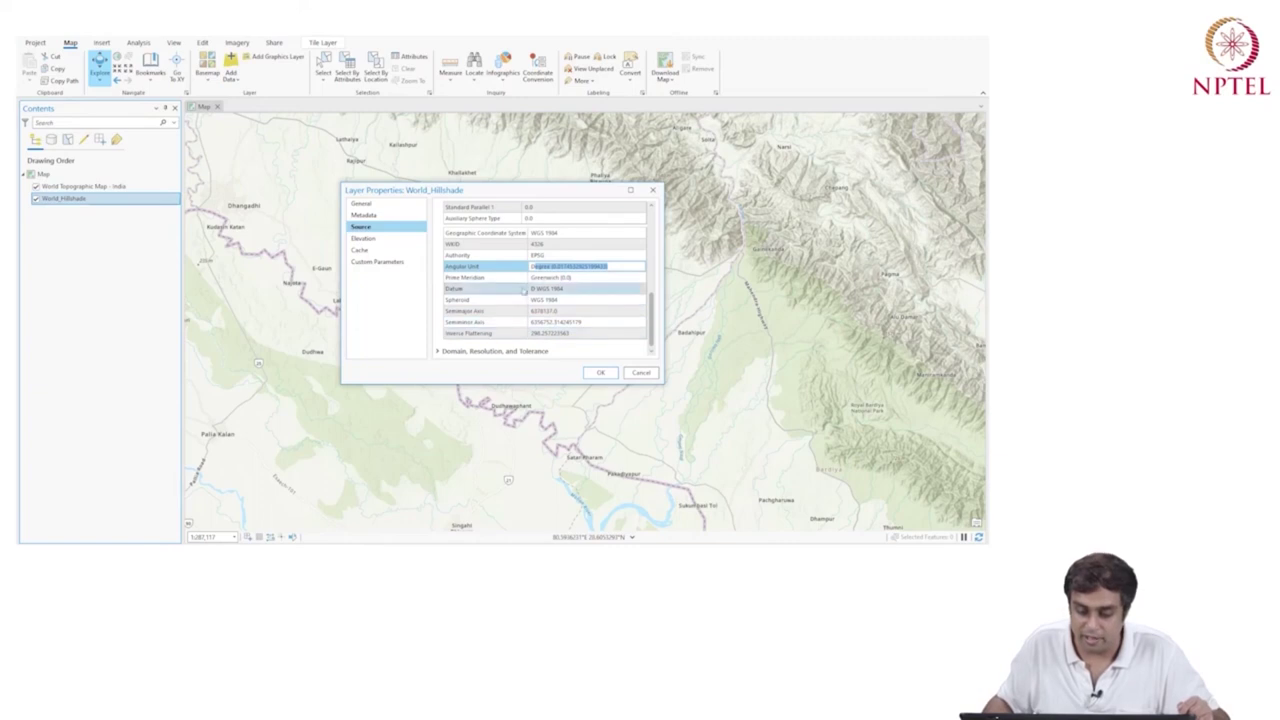
pyautogui.click(565, 268)
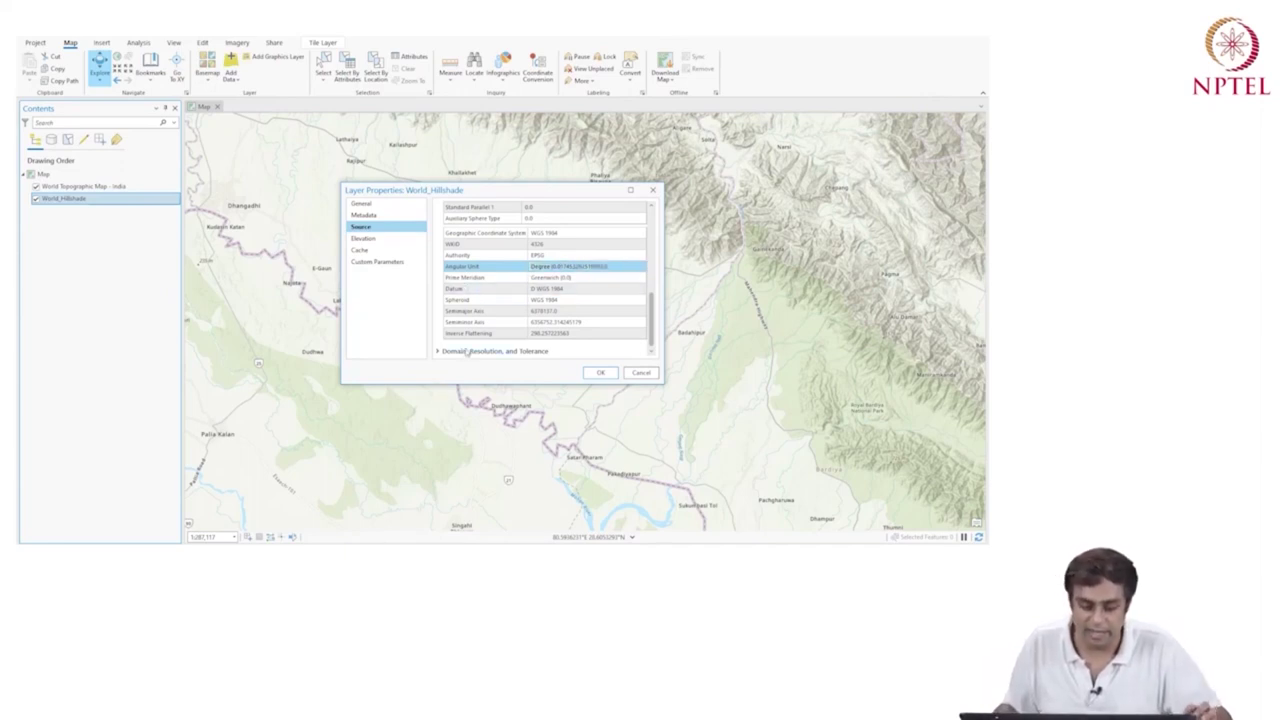
# Step: Review the World_Hillshade layer's domain, resolution and extent details, and close its properties
pyautogui.click(466, 352)
pyautogui.scroll(5, 540, 320)
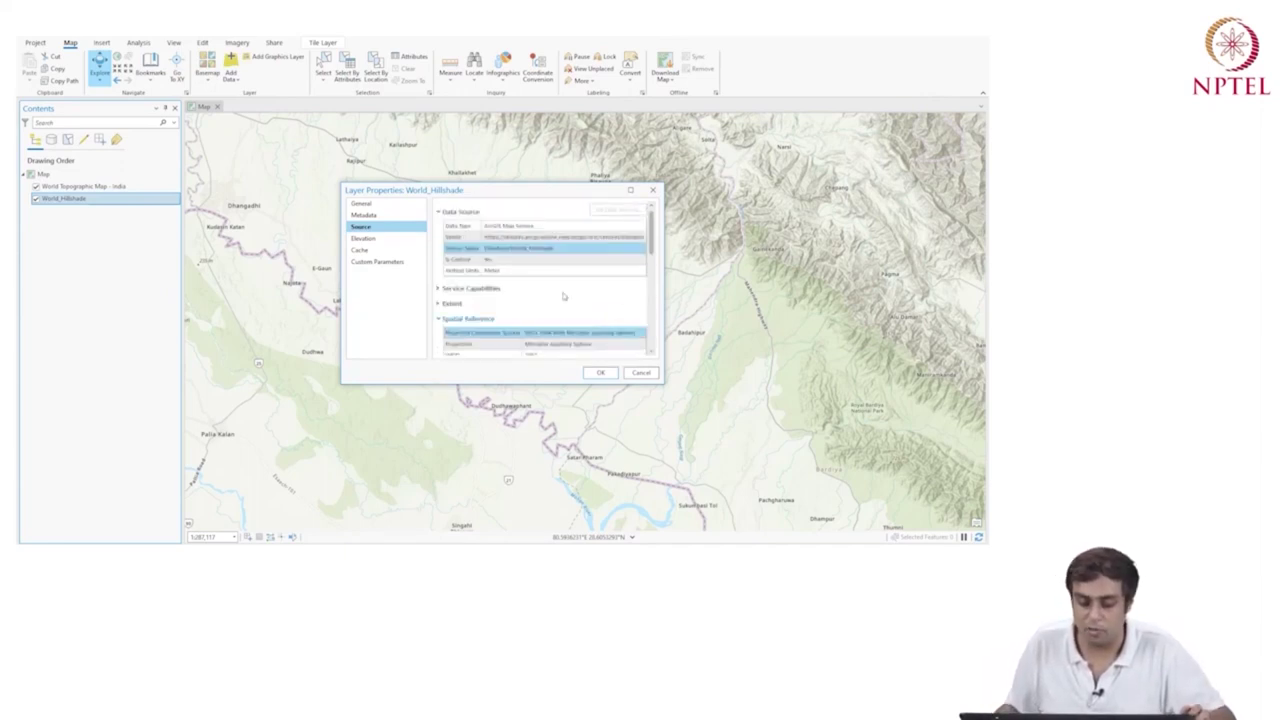
pyautogui.click(455, 305)
pyautogui.scroll(-3, 520, 300)
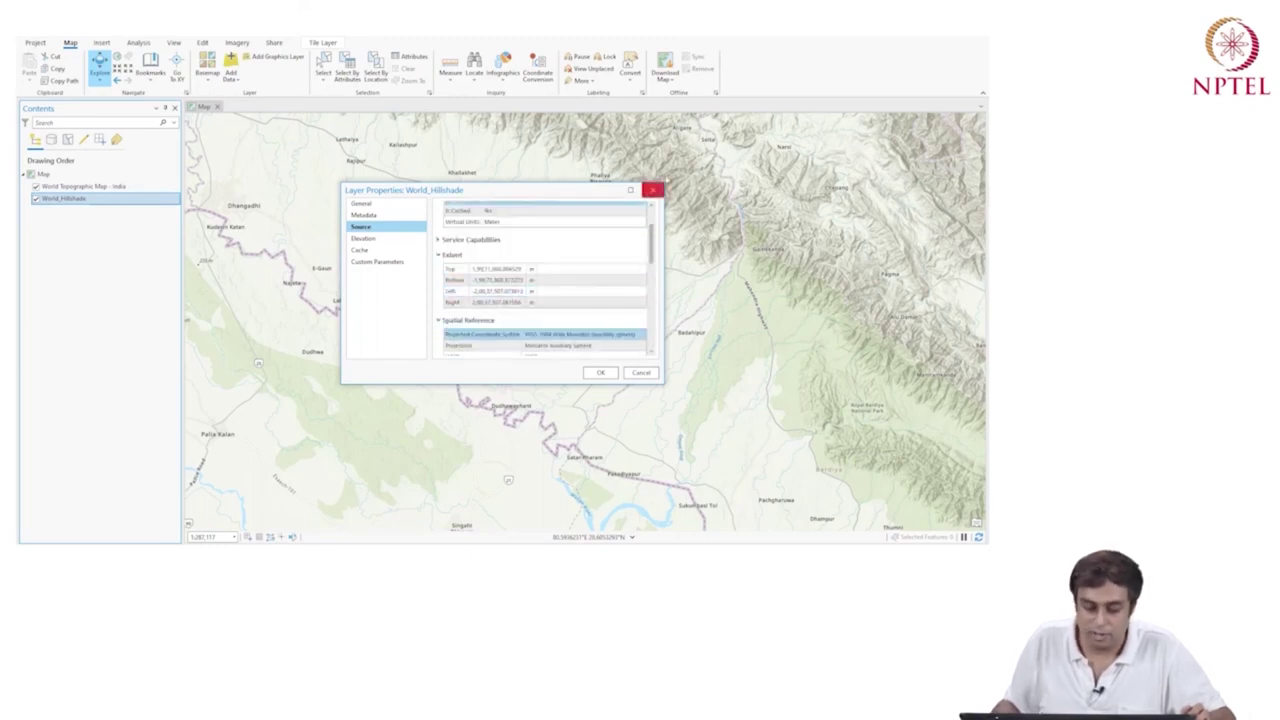
pyautogui.click(652, 190)
# Step: Open the World Topographic Map - India layer's properties and examine its data type, server and vertical units
pyautogui.click(62, 187)
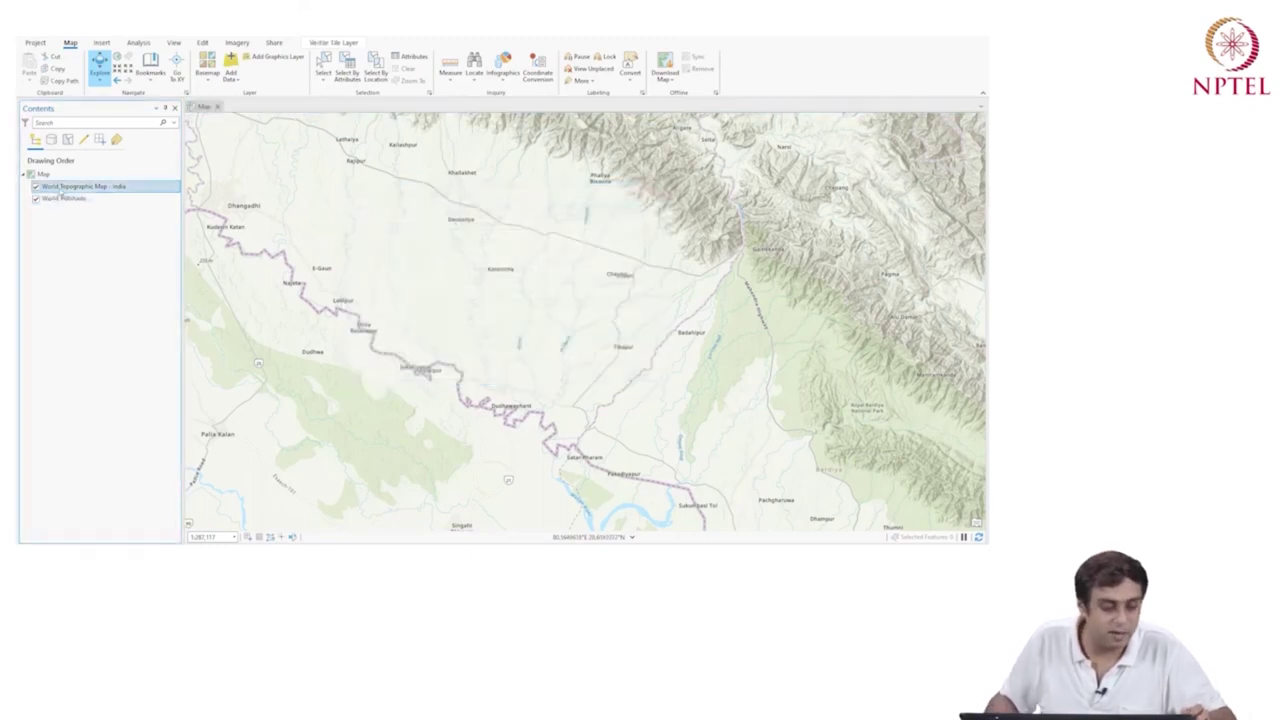
pyautogui.rightClick(60, 190)
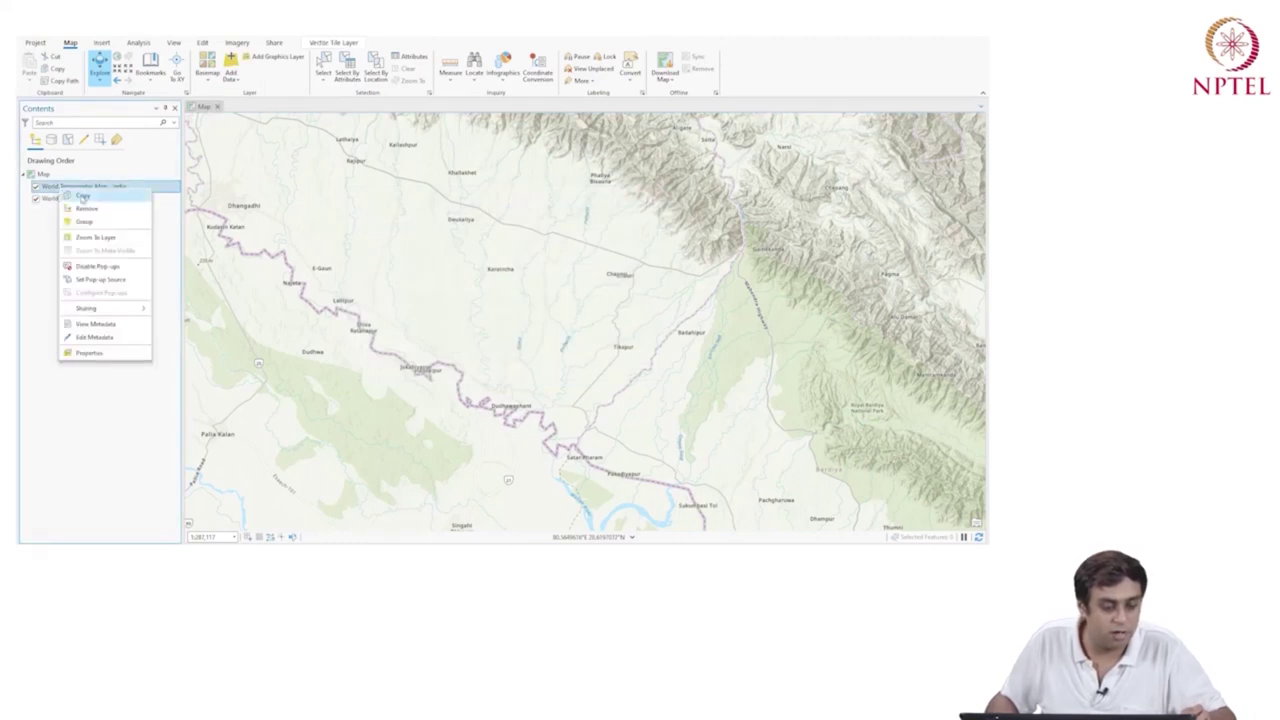
pyautogui.click(92, 353)
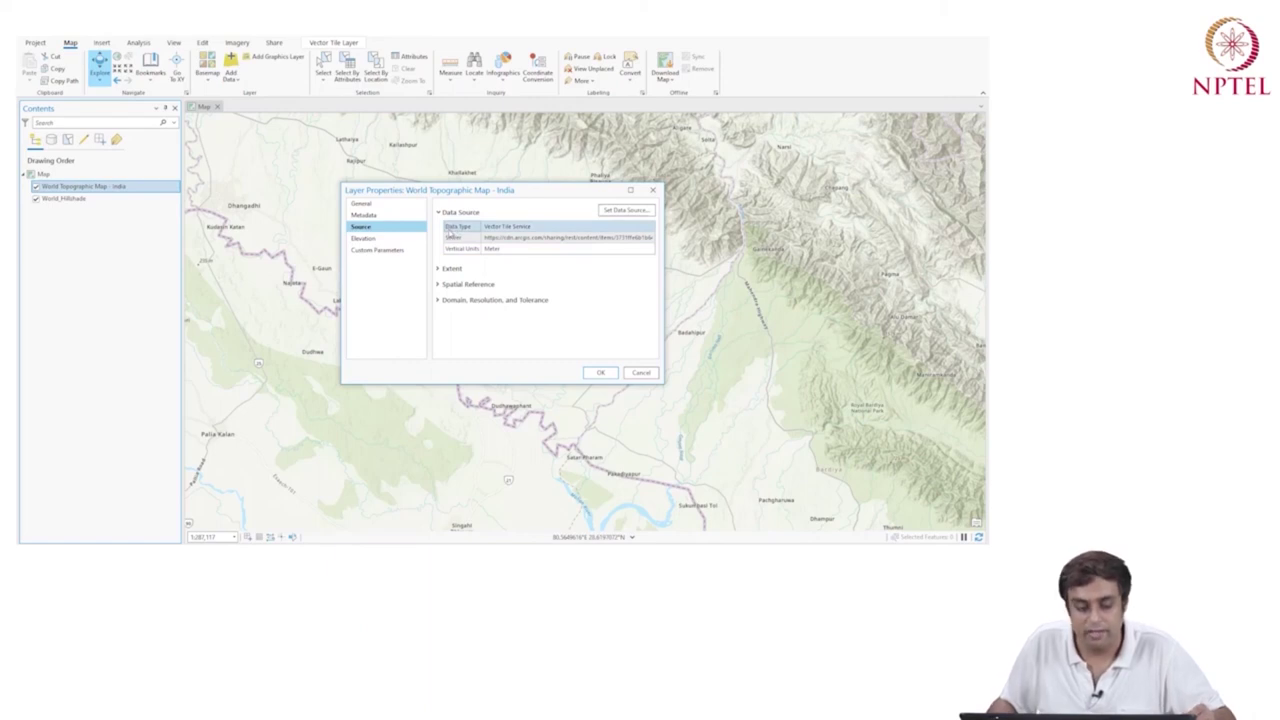
pyautogui.click(484, 227)
pyautogui.moveTo(500, 227); pyautogui.dragTo(467, 228)
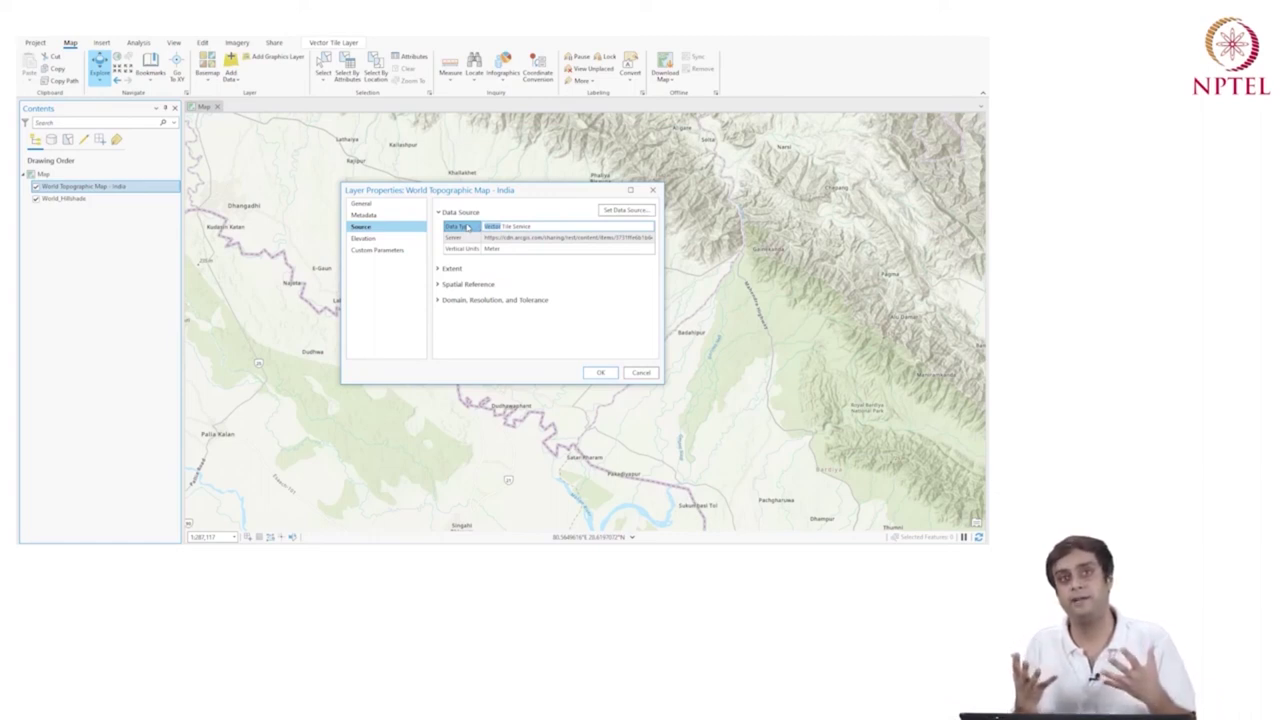
pyautogui.moveTo(467, 228); pyautogui.dragTo(482, 250)
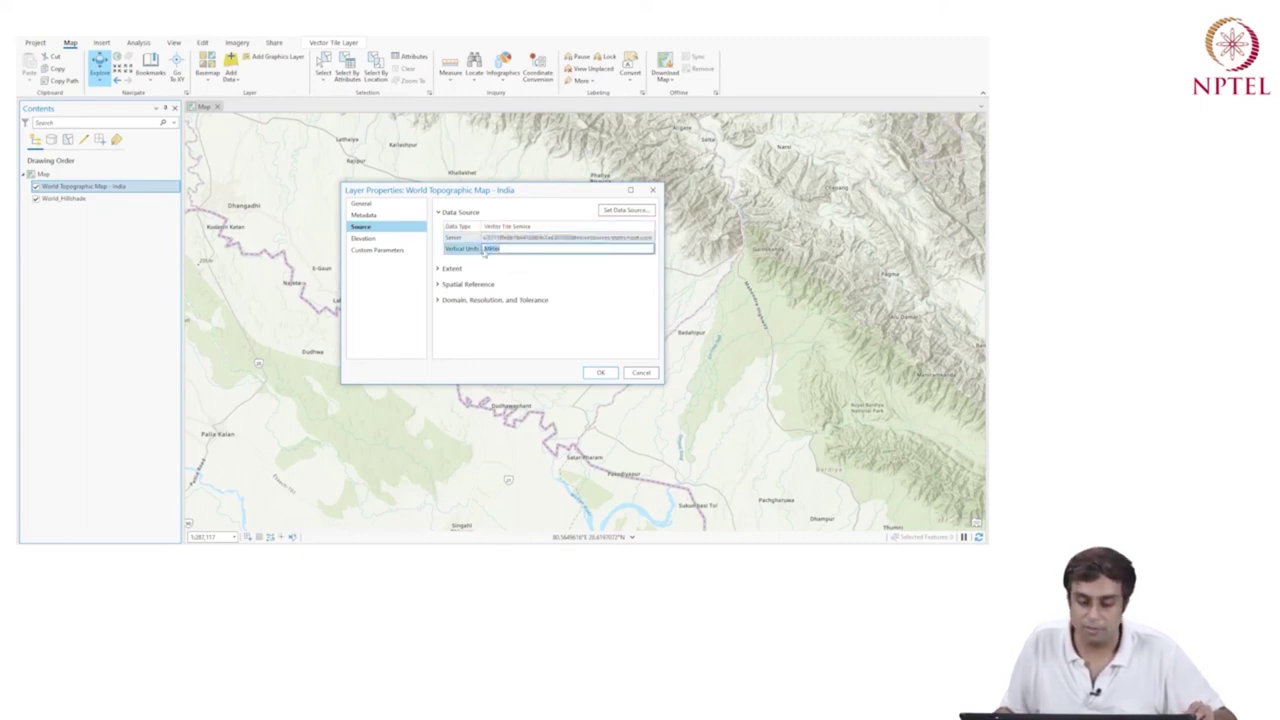
# Step: Check the projected coordinate system of the World Topographic Map - India layer, and close its properties
pyautogui.click(465, 284)
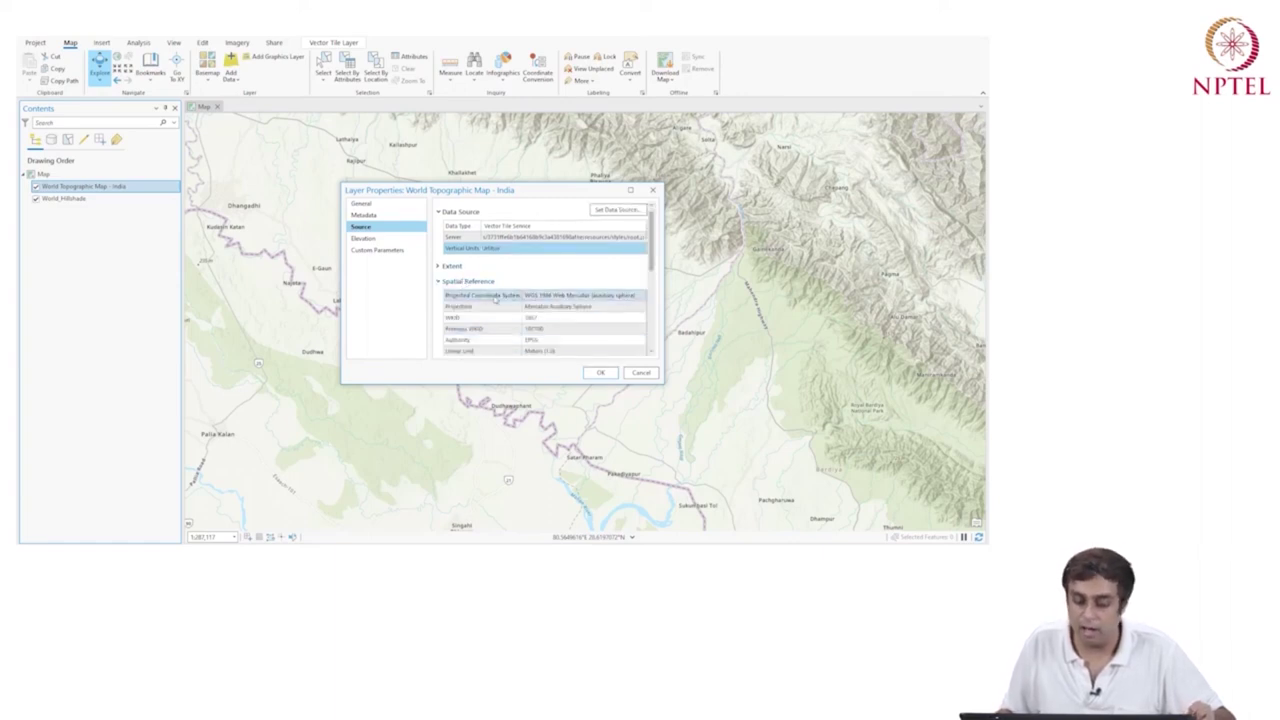
pyautogui.click(524, 296)
pyautogui.moveTo(524, 296); pyautogui.dragTo(606, 296)
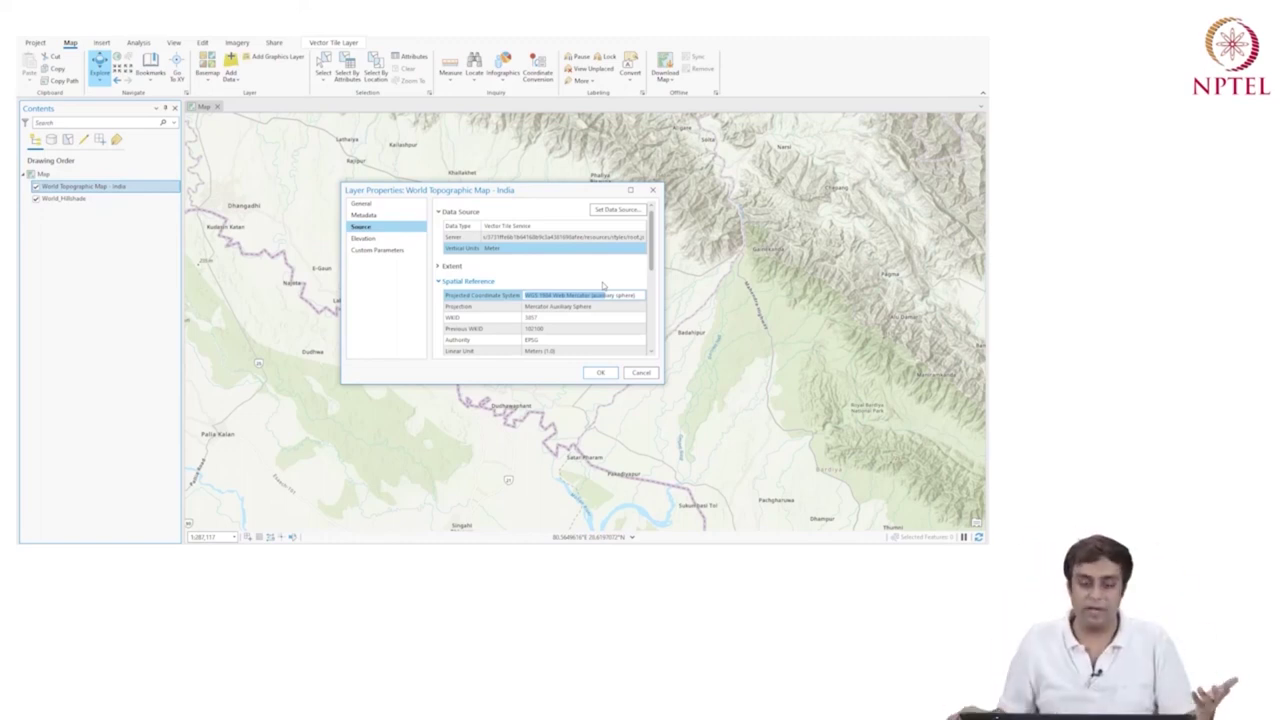
pyautogui.click(651, 190)
# Step: Zoom the map out from the Nepal border to show India and its neighbouring countries
pyautogui.scroll(-4, 632, 357)
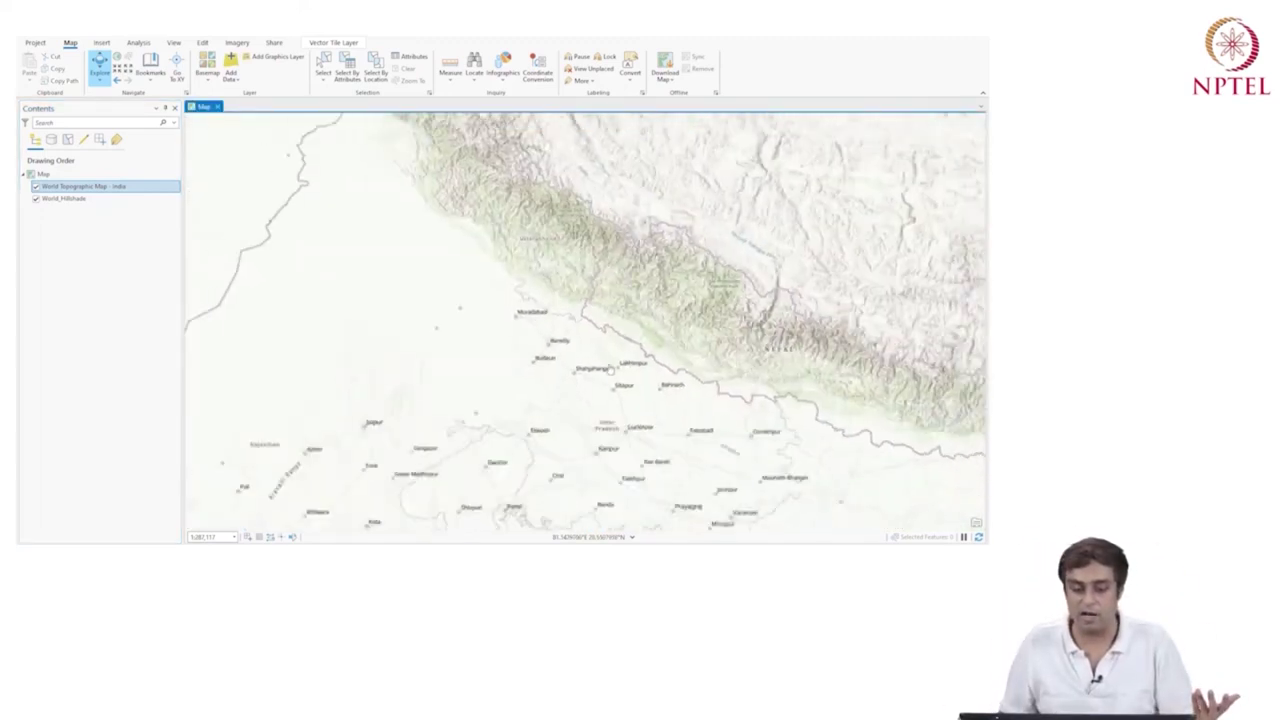
pyautogui.scroll(-2, 632, 357)
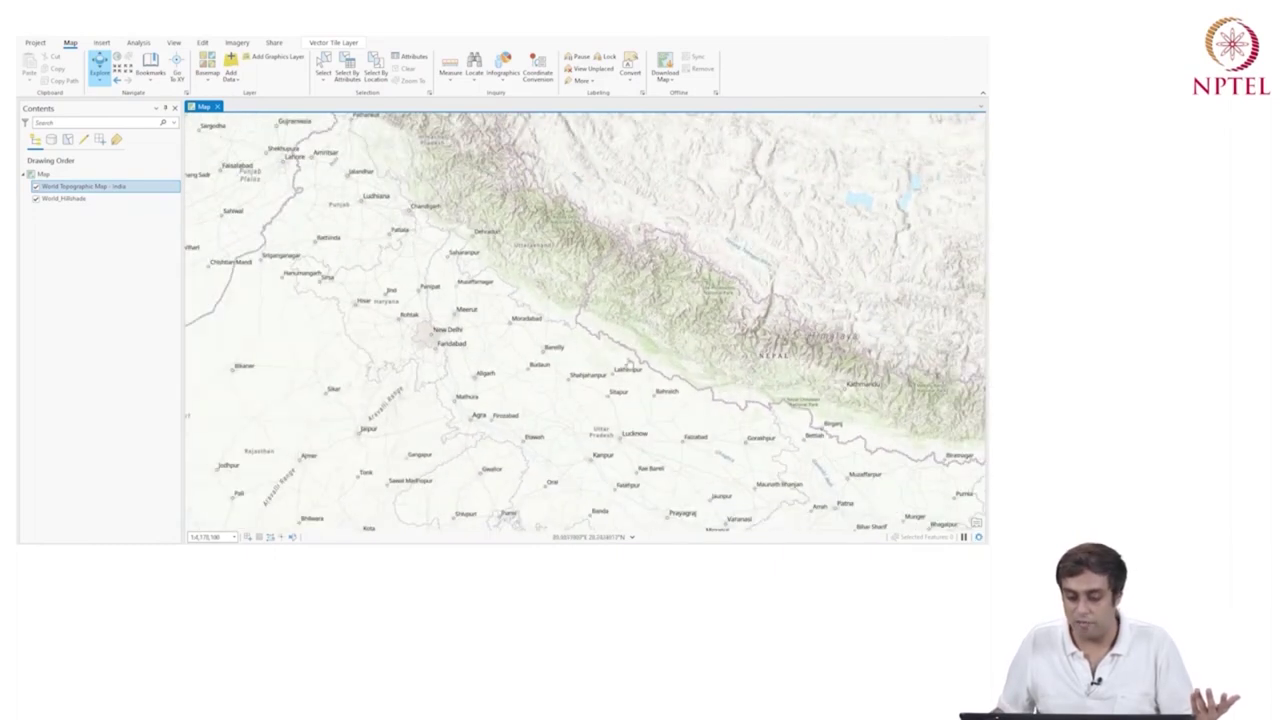
pyautogui.scroll(-3, 416, 400)
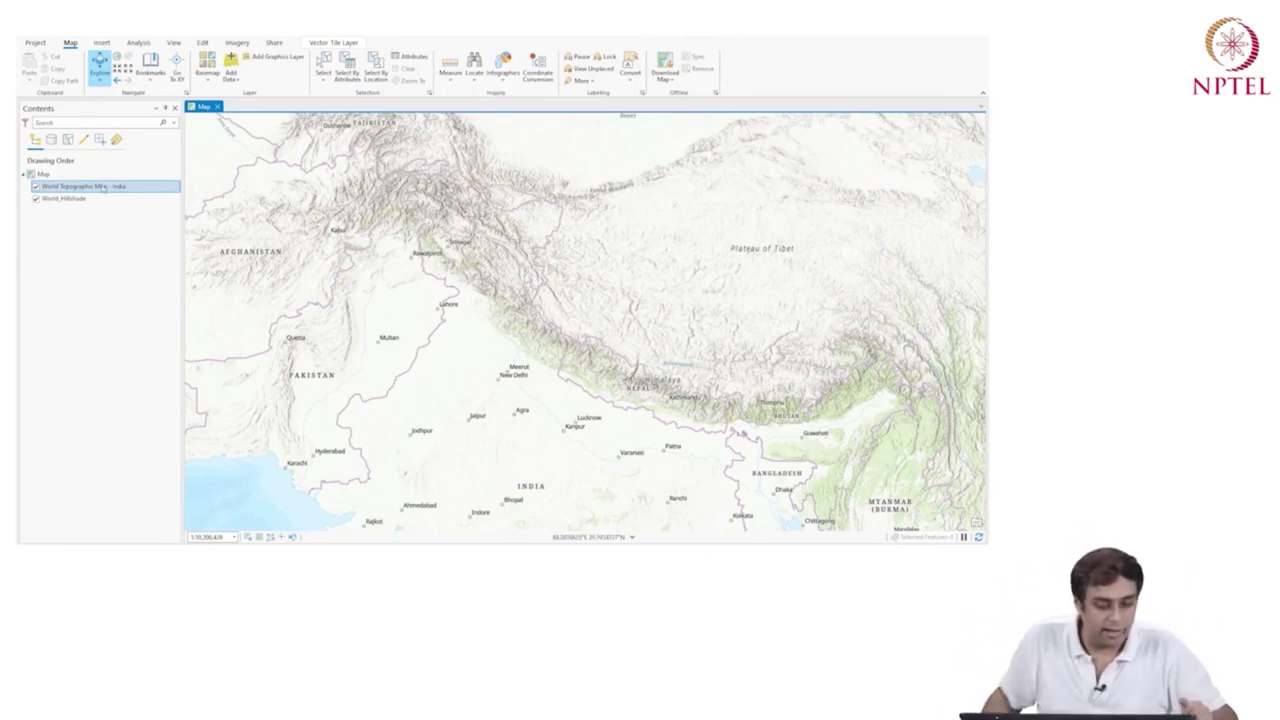
pyautogui.scroll(-3, 605, 284)
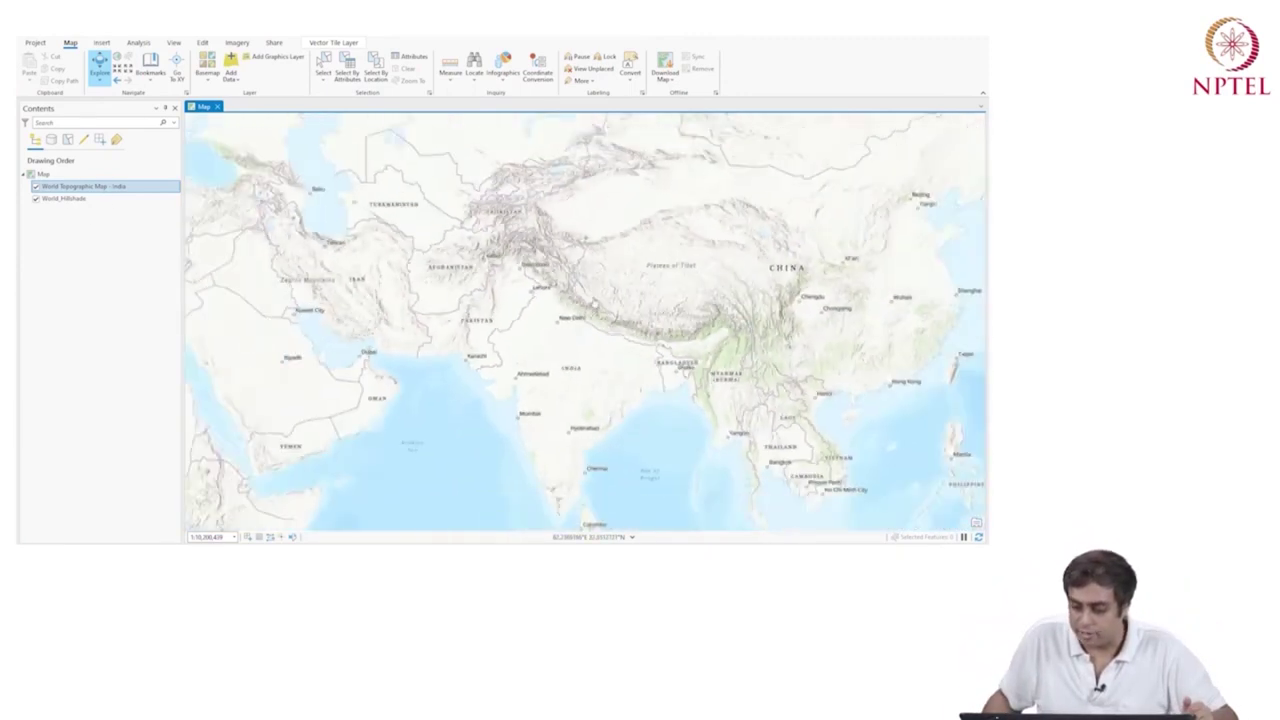
pyautogui.scroll(2, 548, 342)
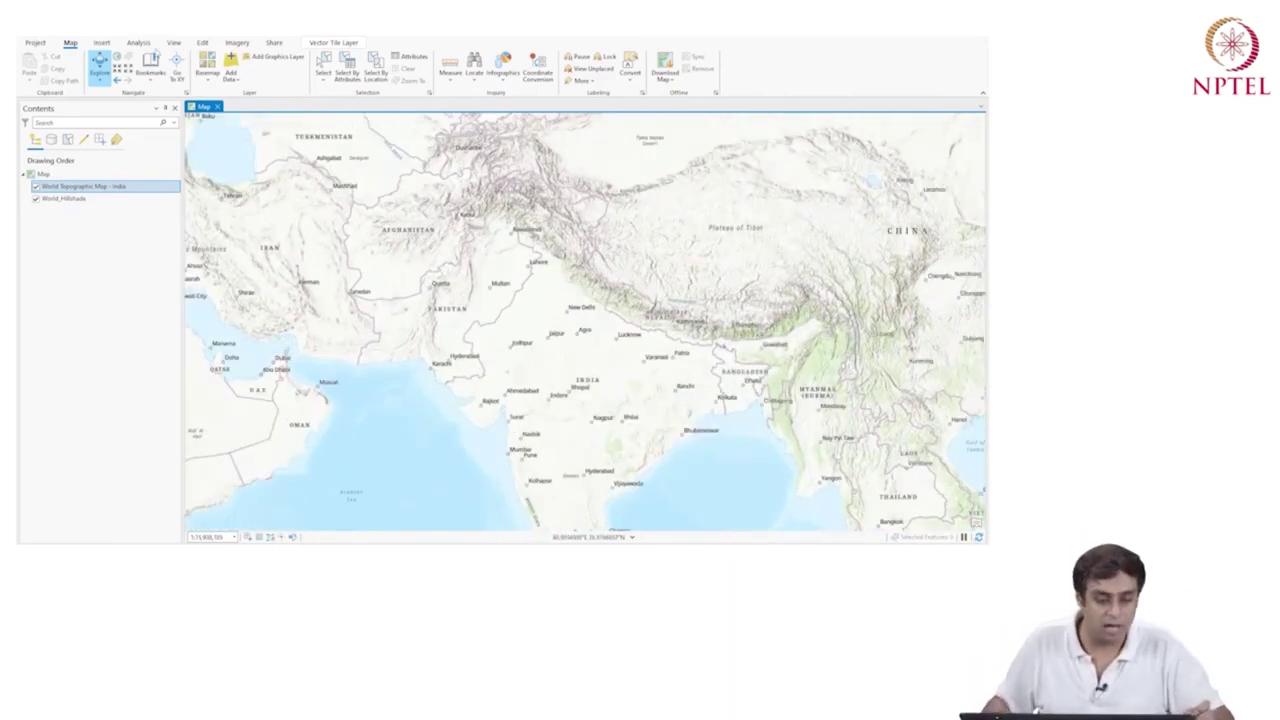
pyautogui.click(174, 44)
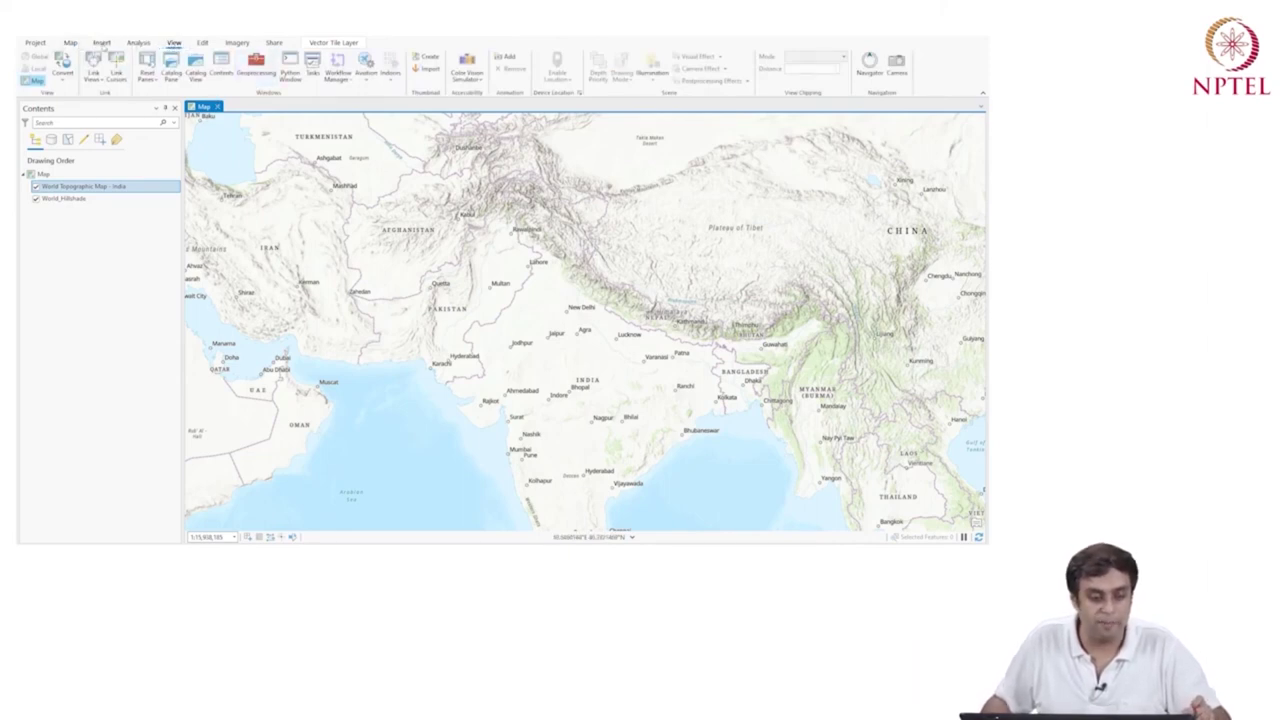
# Step: Open the Catalog pane and review the contents of the project's SSSE_ArcGIS_Project folder
pyautogui.click(172, 74)
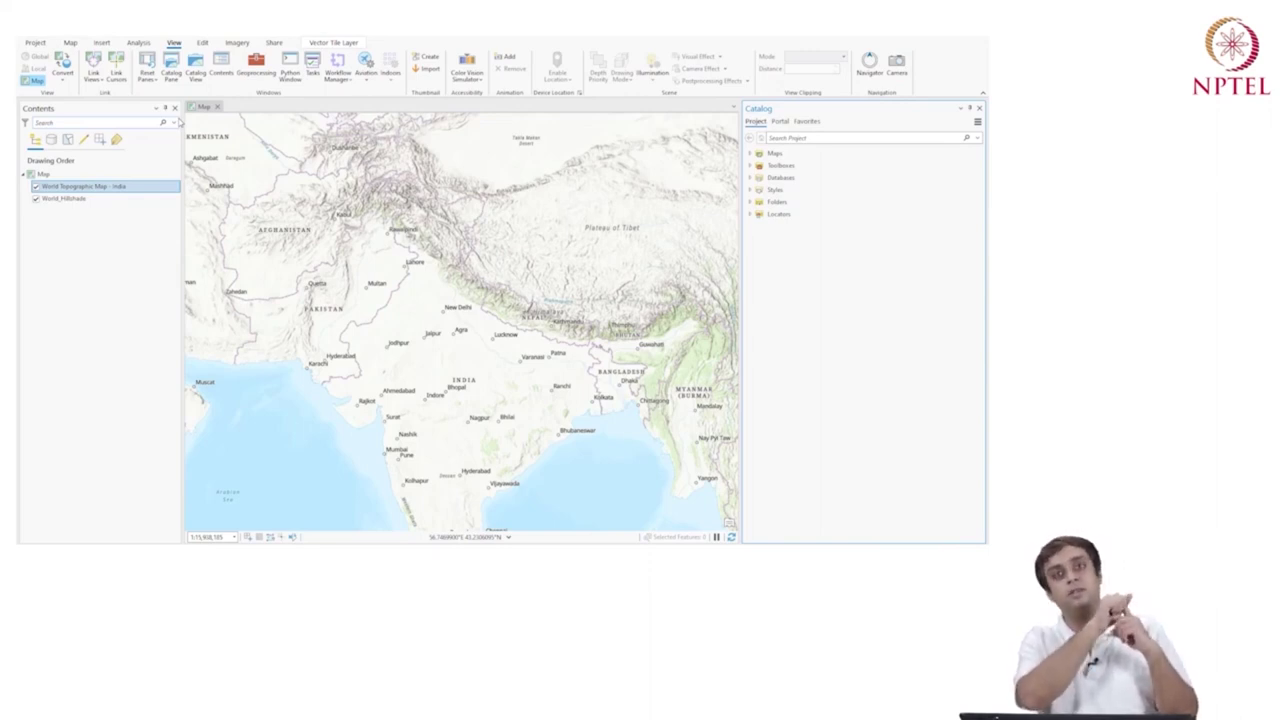
pyautogui.click(207, 108)
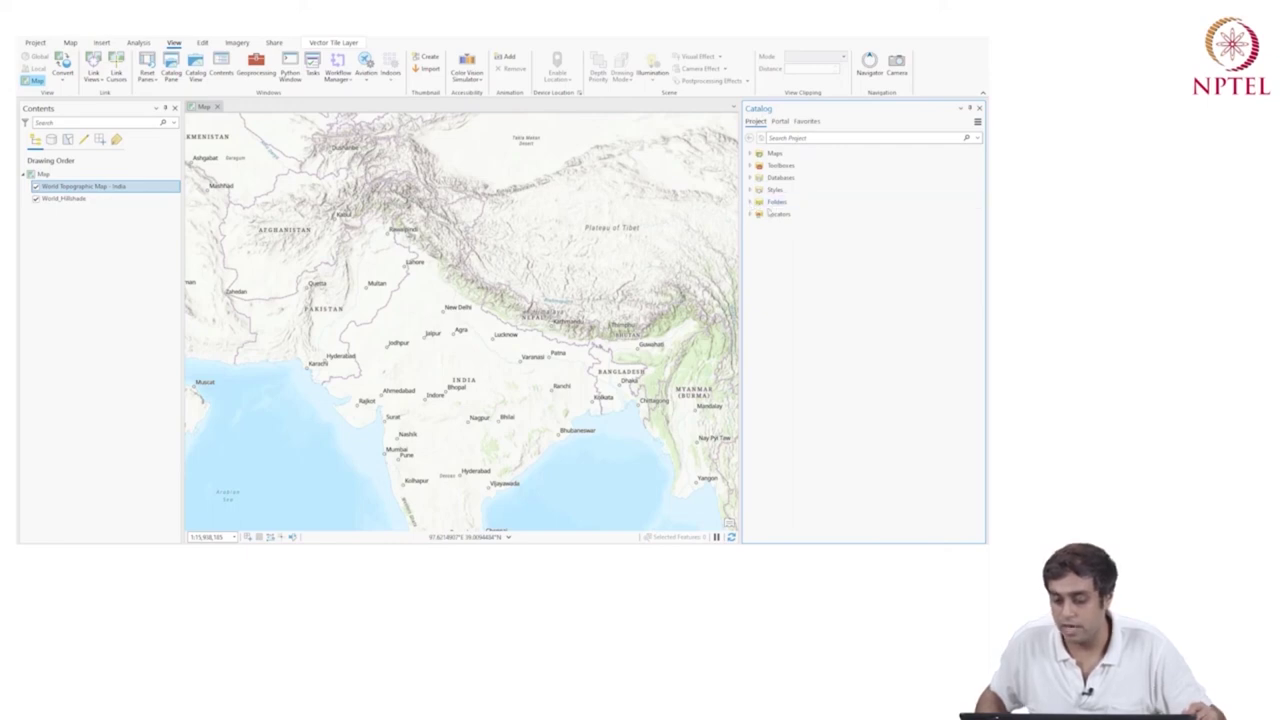
pyautogui.click(752, 203)
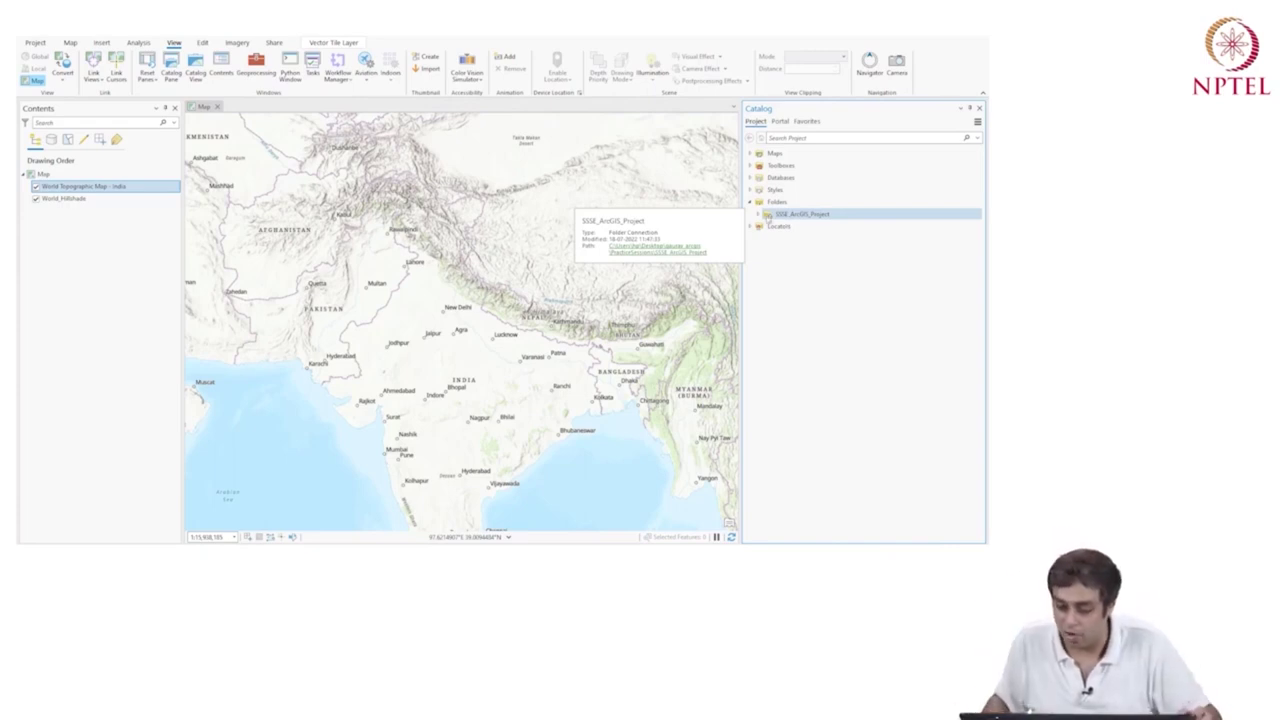
pyautogui.click(758, 215)
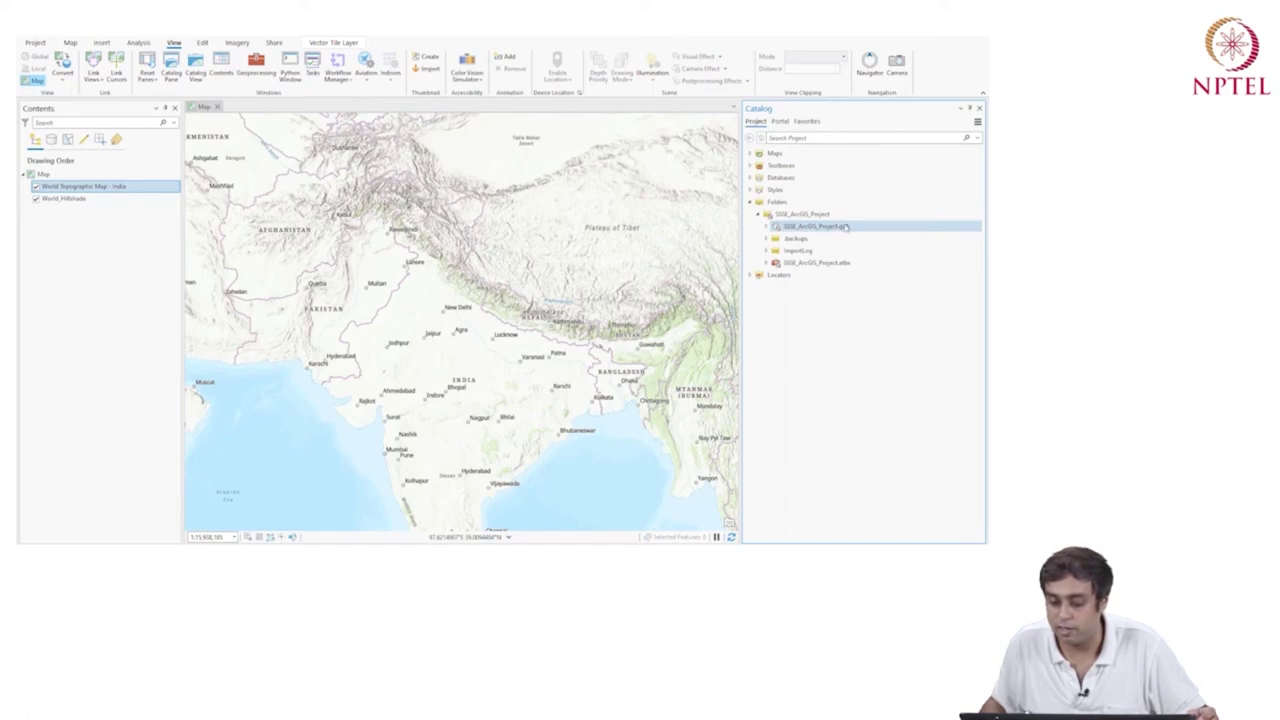
pyautogui.moveTo(845, 228)
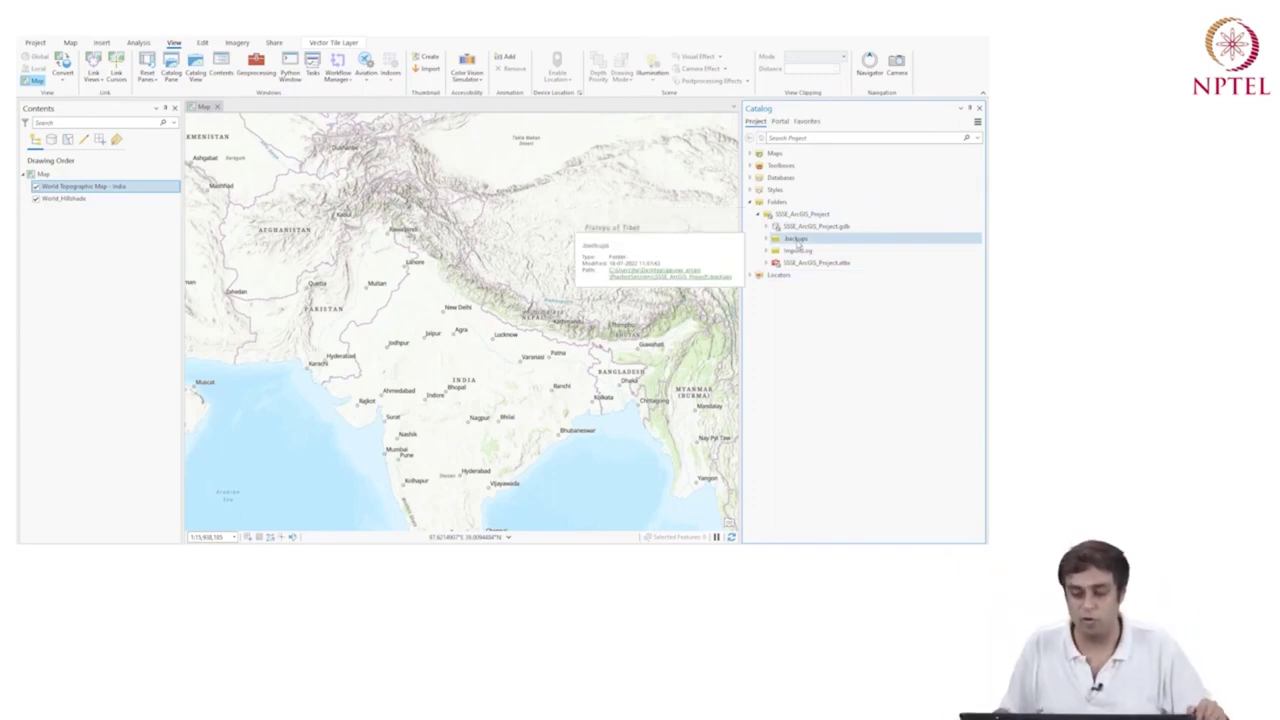
pyautogui.click(757, 215)
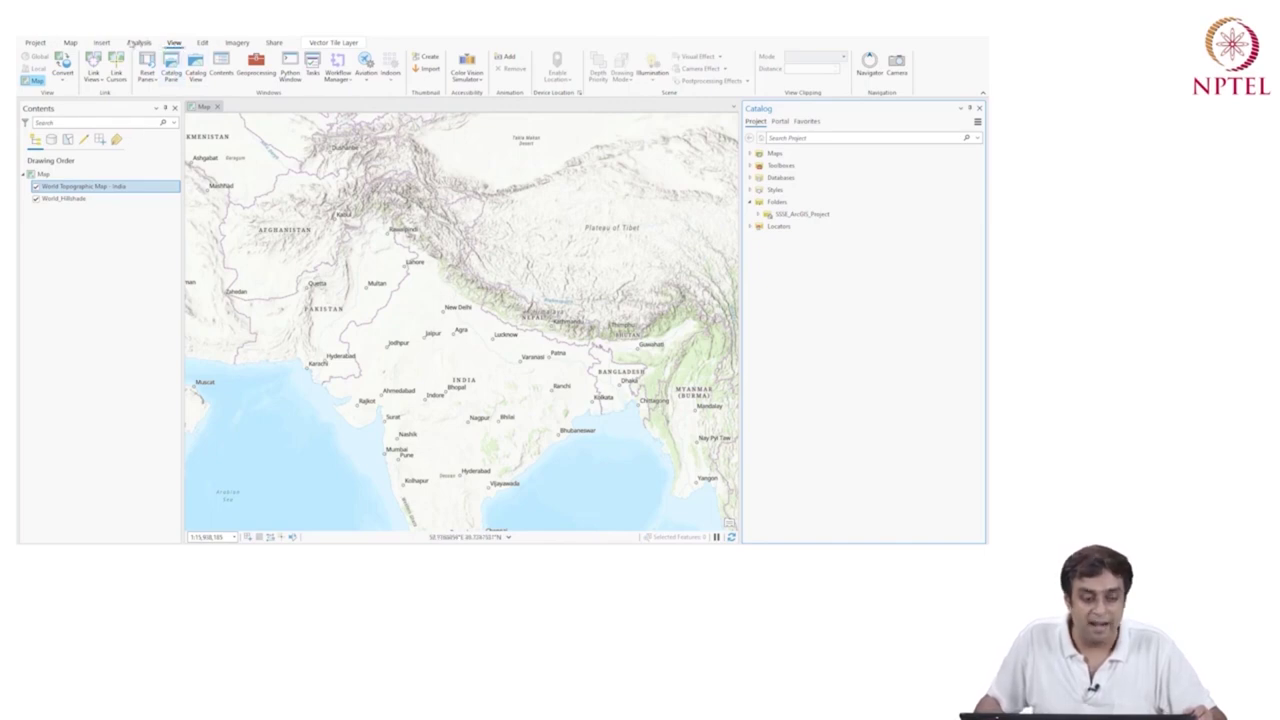
# Step: Add a folder connection to the ArcGIS folder on the Desktop that holds Datasets and PracticeSessions
pyautogui.click(102, 43)
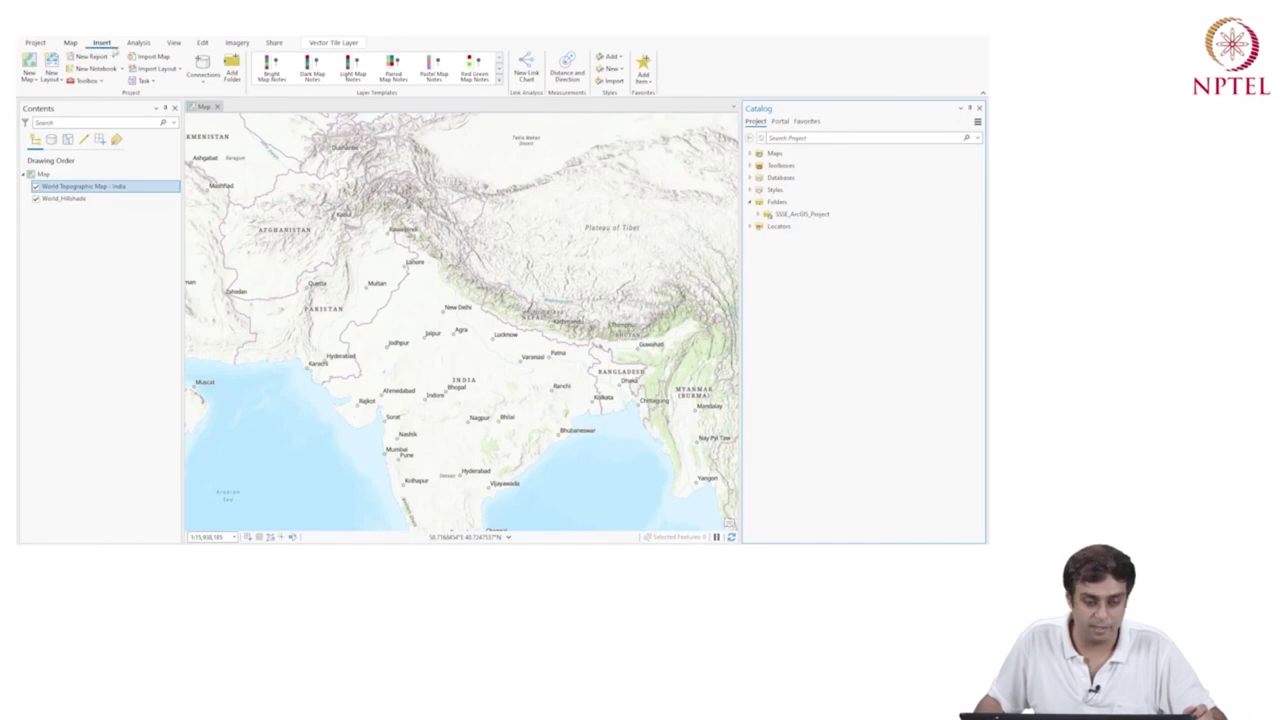
pyautogui.click(231, 70)
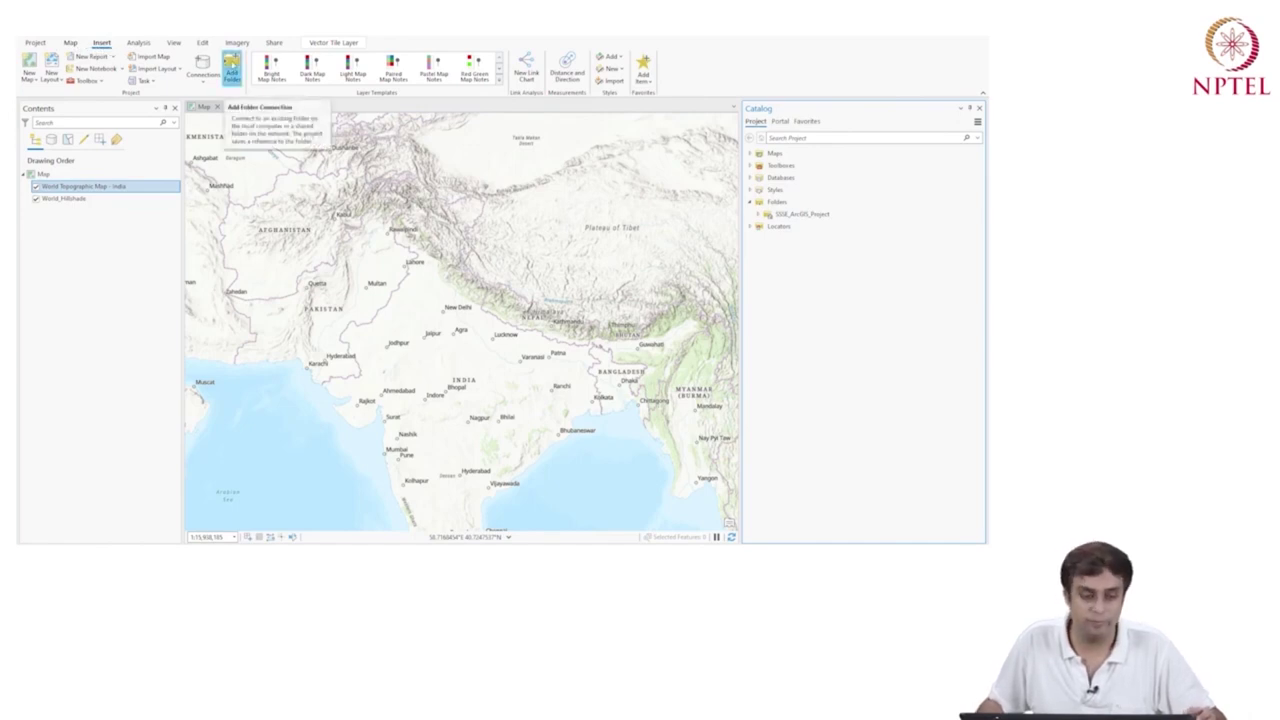
pyautogui.click(404, 235)
pyautogui.doubleClick(470, 284)
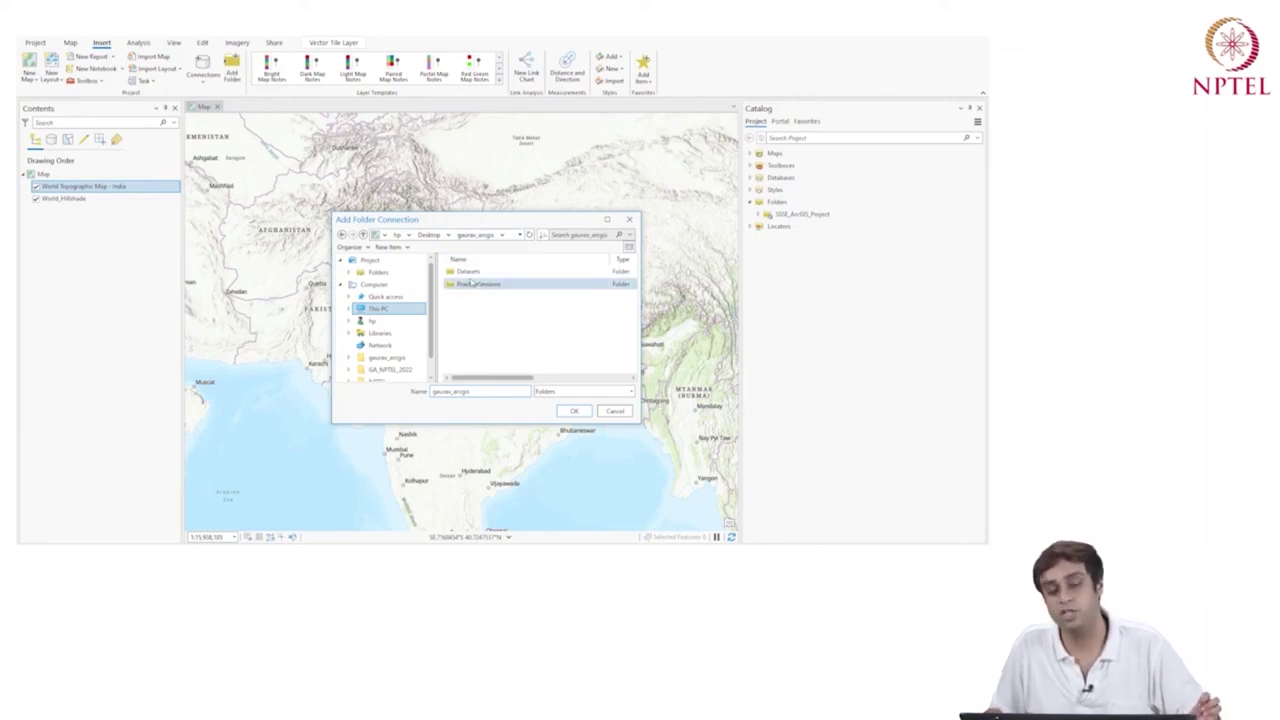
pyautogui.click(428, 234)
pyautogui.doubleClick(468, 285)
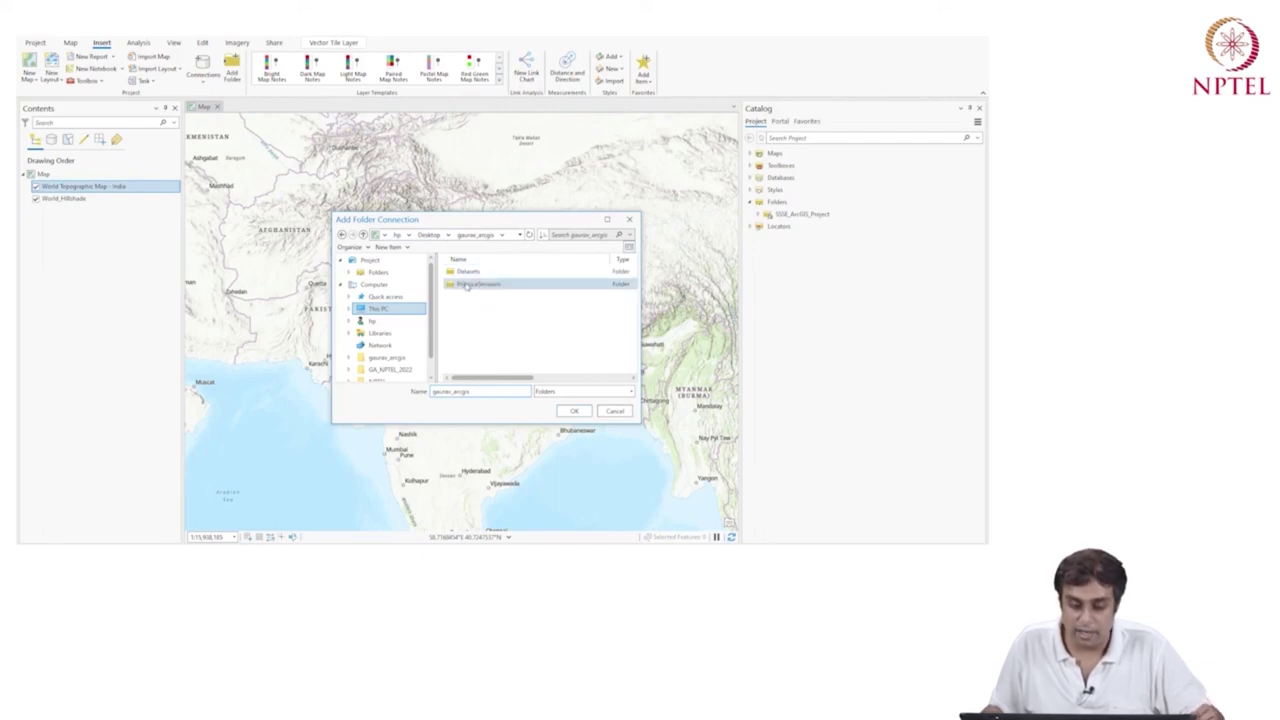
pyautogui.click(397, 234)
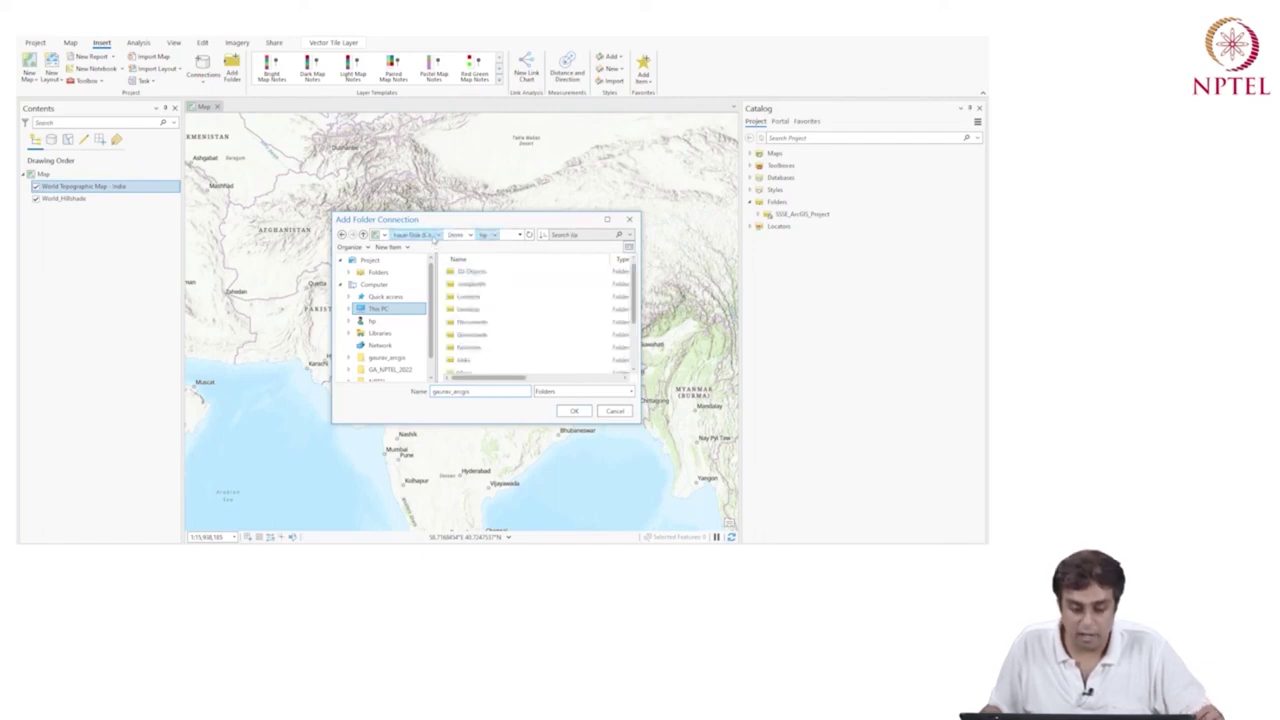
pyautogui.click(380, 309)
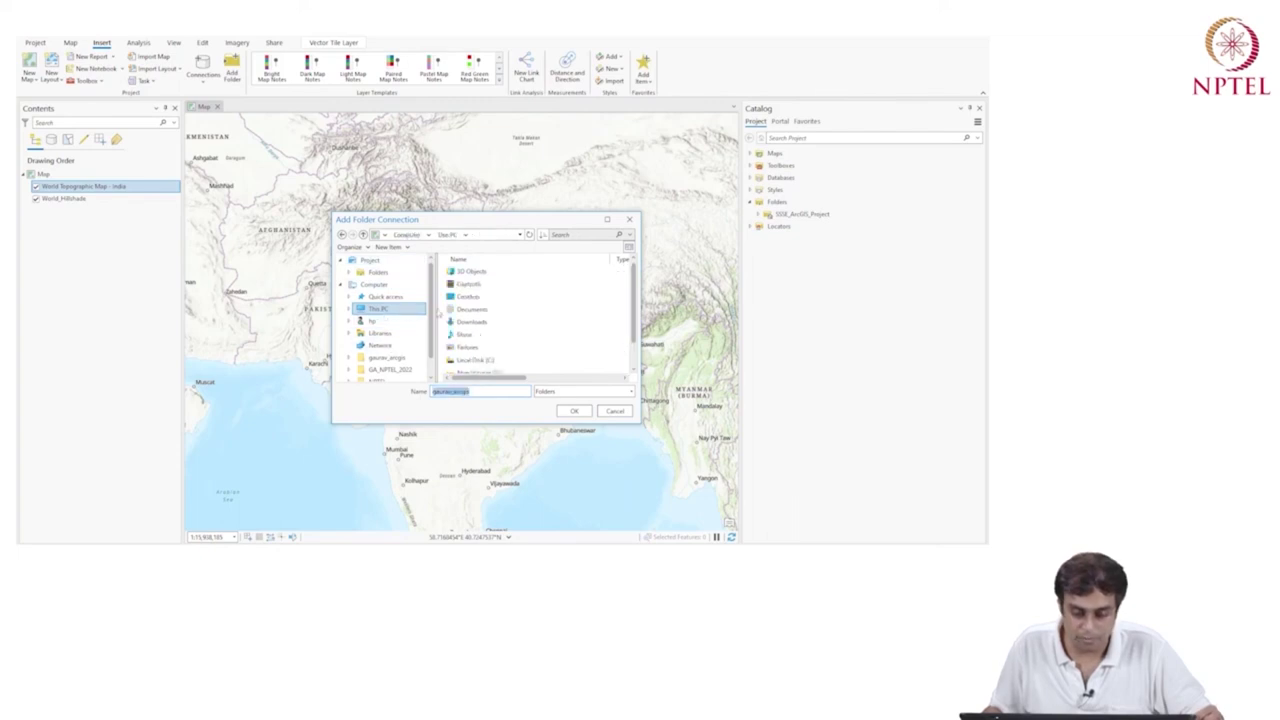
pyautogui.click(478, 299)
pyautogui.doubleClick(478, 299)
pyautogui.click(500, 285)
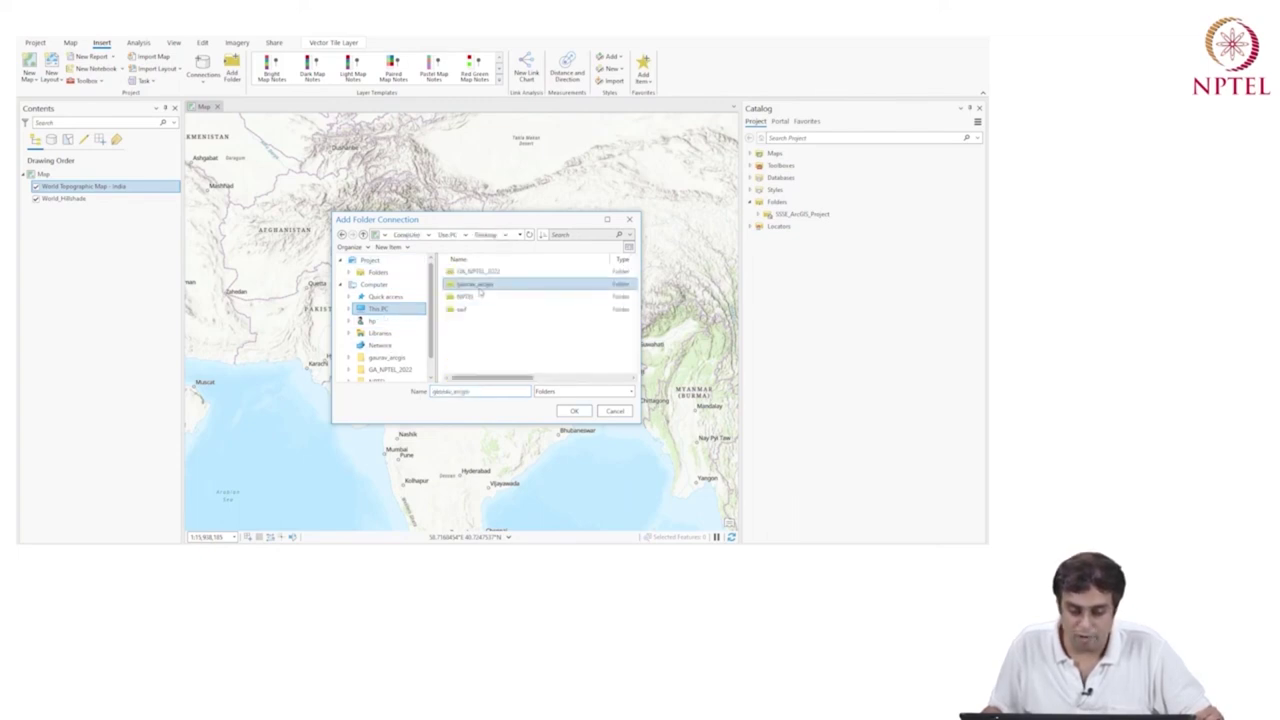
pyautogui.click(573, 412)
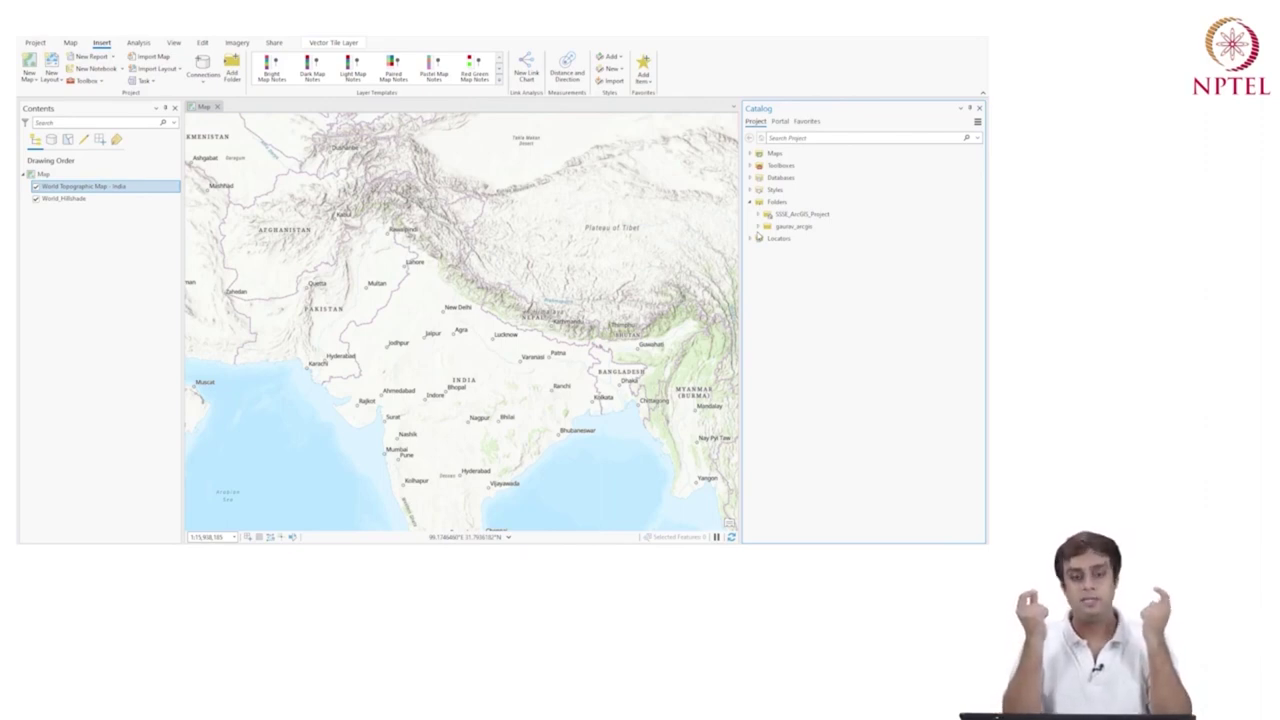
# Step: Browse the PracticeSessions and Datasets subfolders of the newly connected folder in the catalog
pyautogui.click(759, 227)
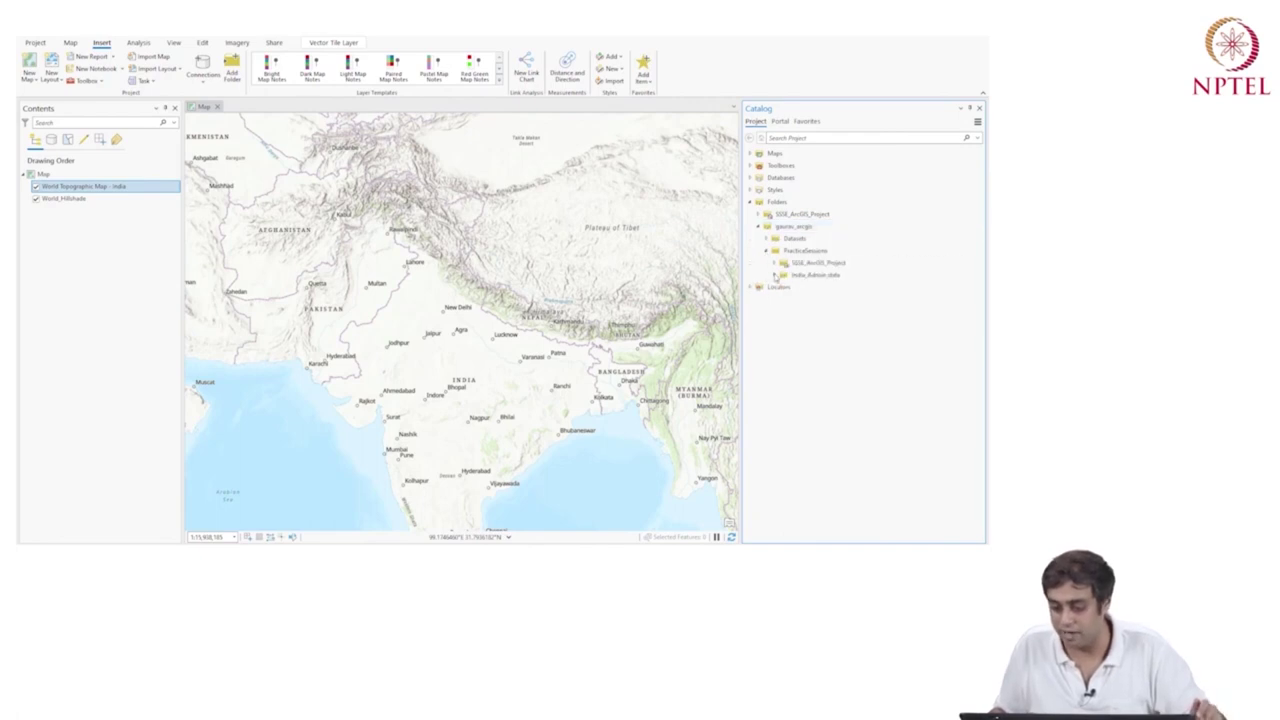
pyautogui.click(775, 265)
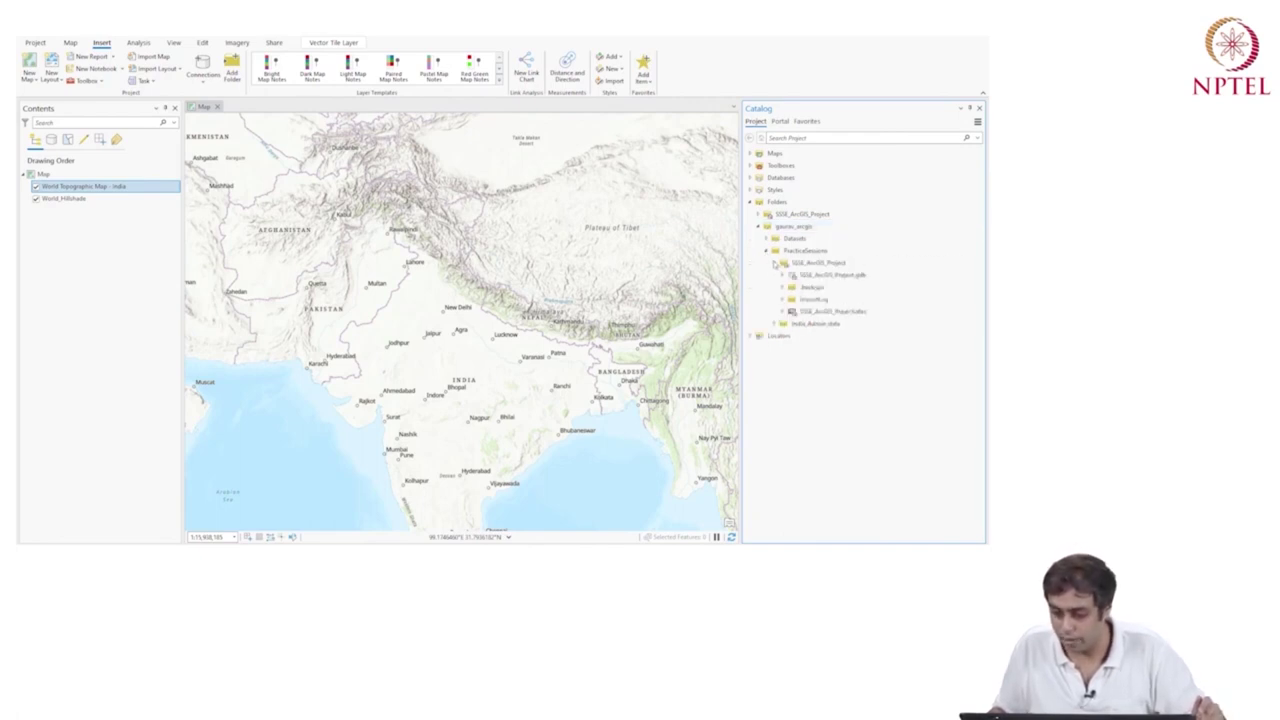
pyautogui.click(775, 263)
pyautogui.click(782, 275)
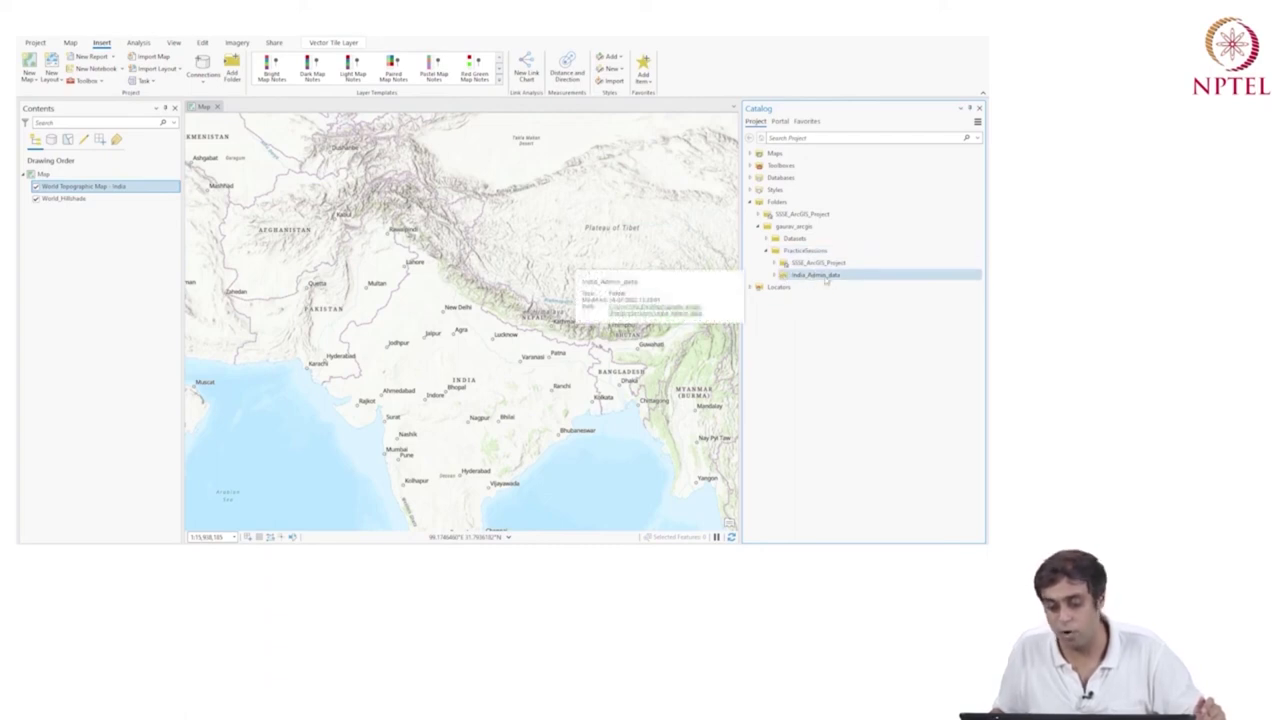
pyautogui.click(767, 250)
pyautogui.click(767, 238)
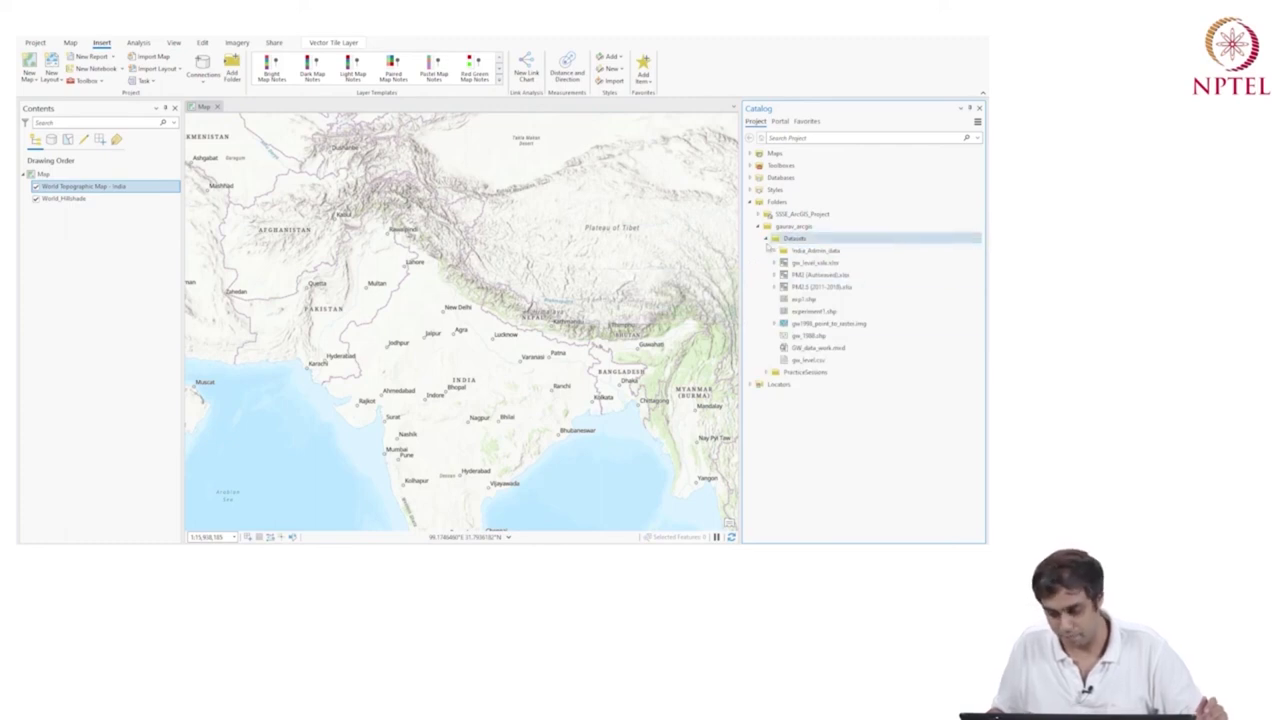
pyautogui.click(767, 238)
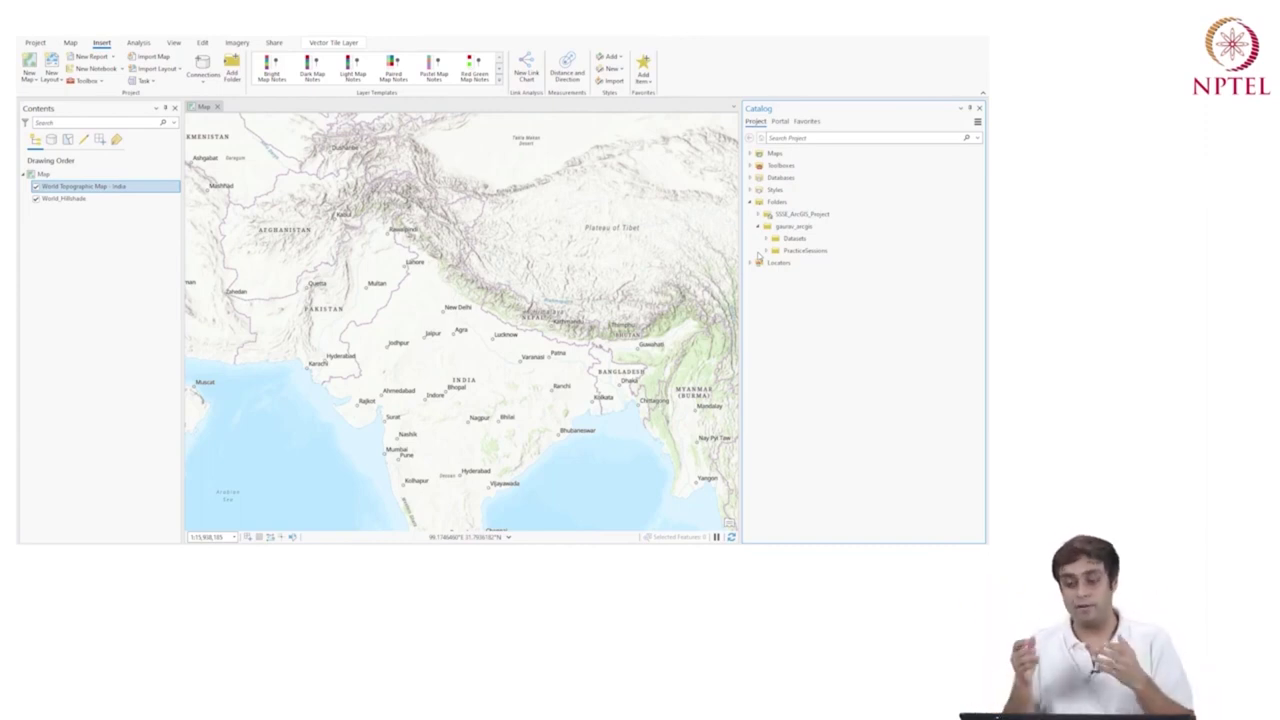
# Step: Copy the IND_rds folder from India_Admin_data in PracticeSessions and paste it into the SSSE_ArcGIS_Project folder
pyautogui.click(766, 250)
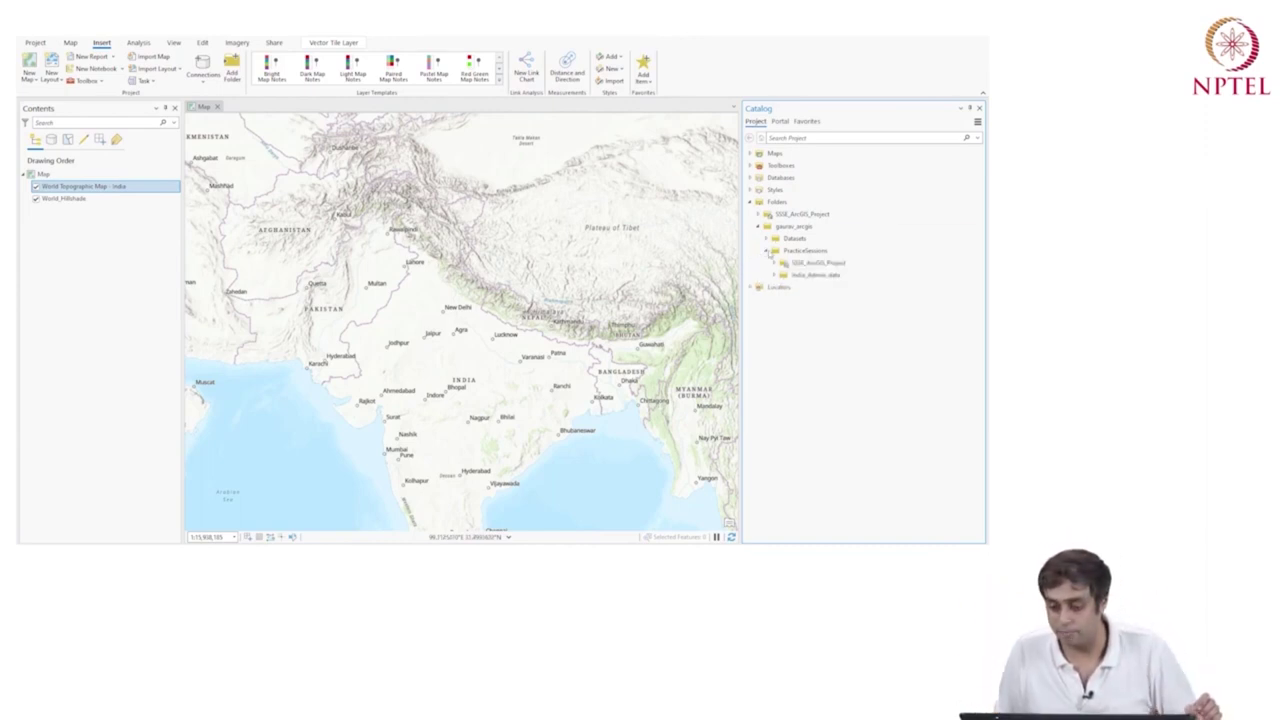
pyautogui.click(774, 274)
pyautogui.click(800, 299)
pyautogui.rightClick(800, 300)
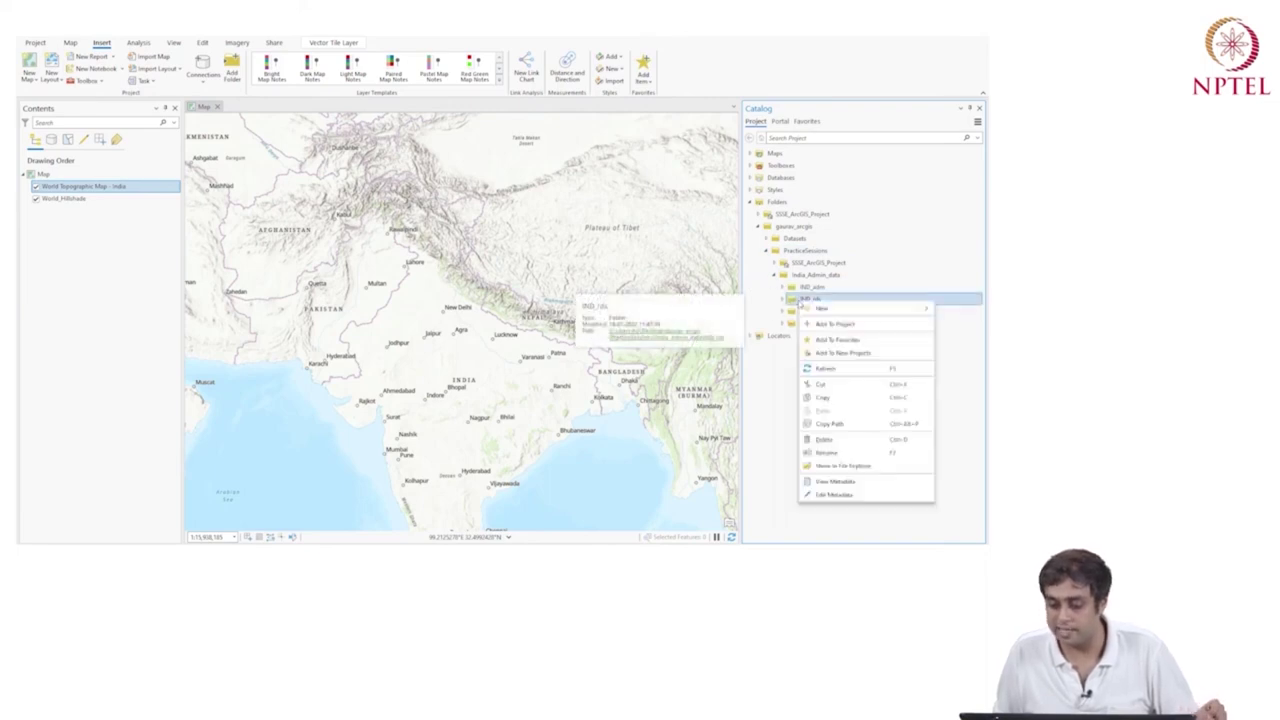
pyautogui.click(824, 398)
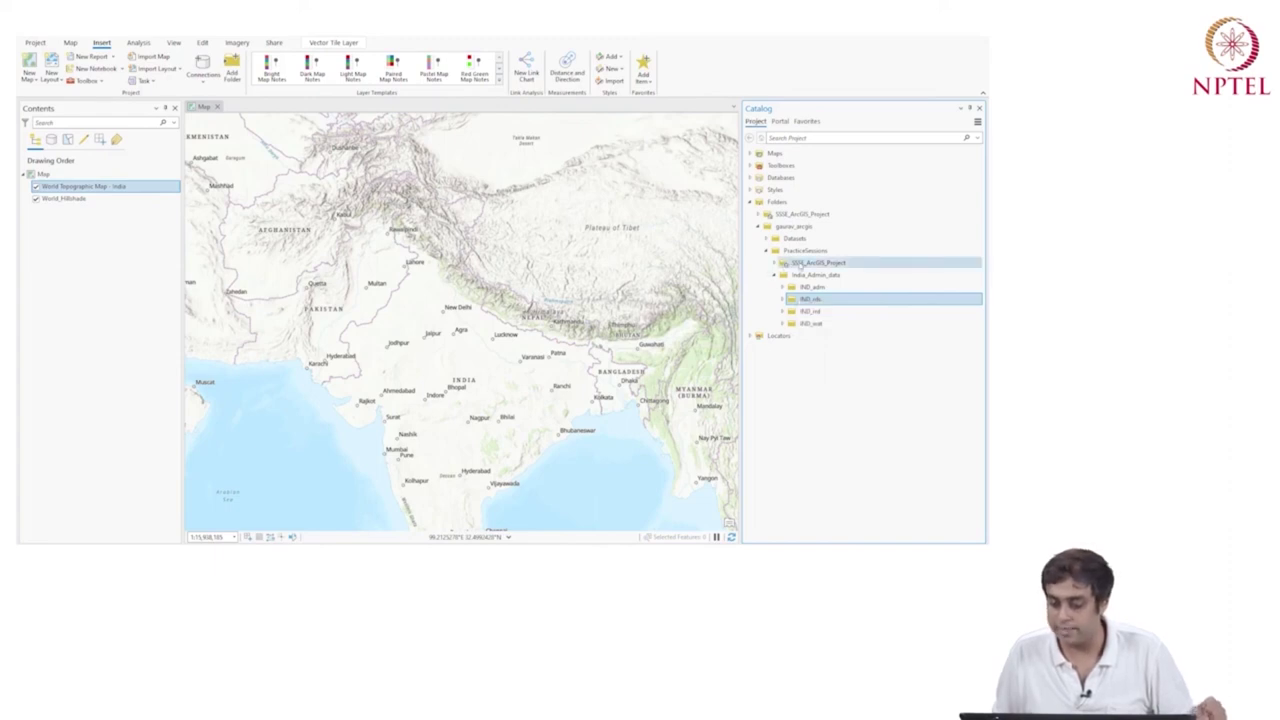
pyautogui.doubleClick(800, 263)
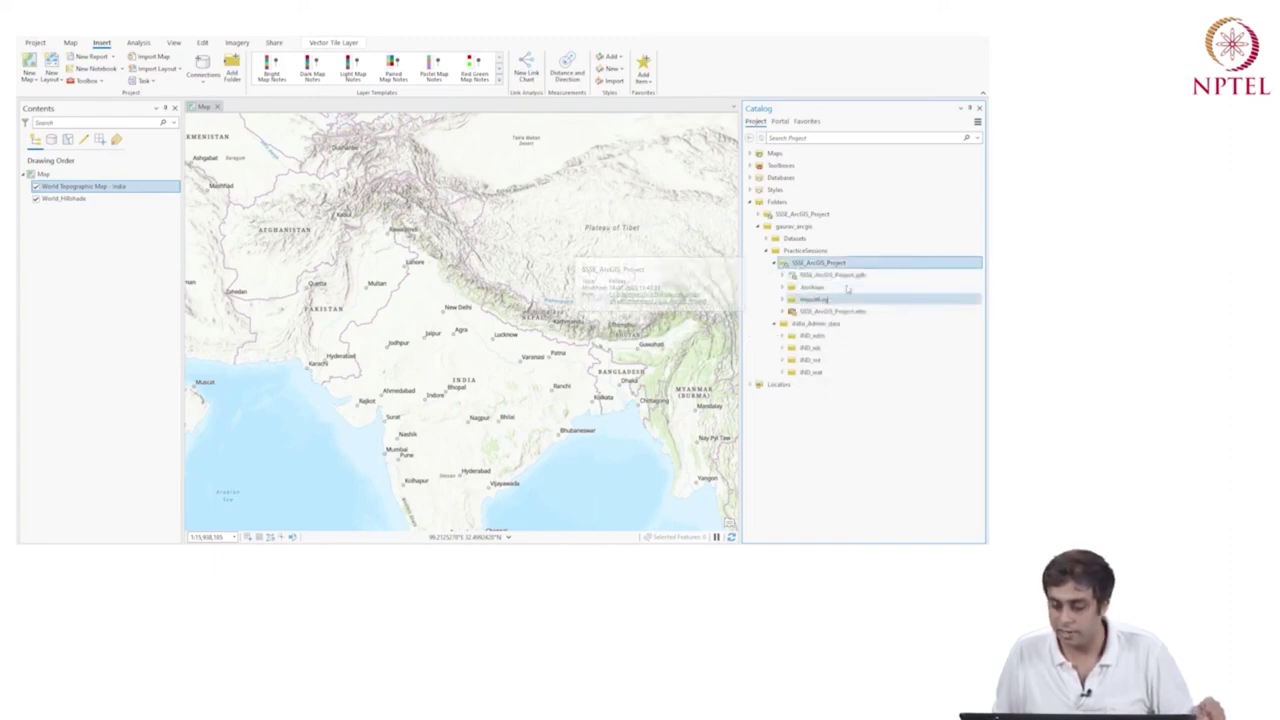
pyautogui.rightClick(858, 266)
pyautogui.click(878, 284)
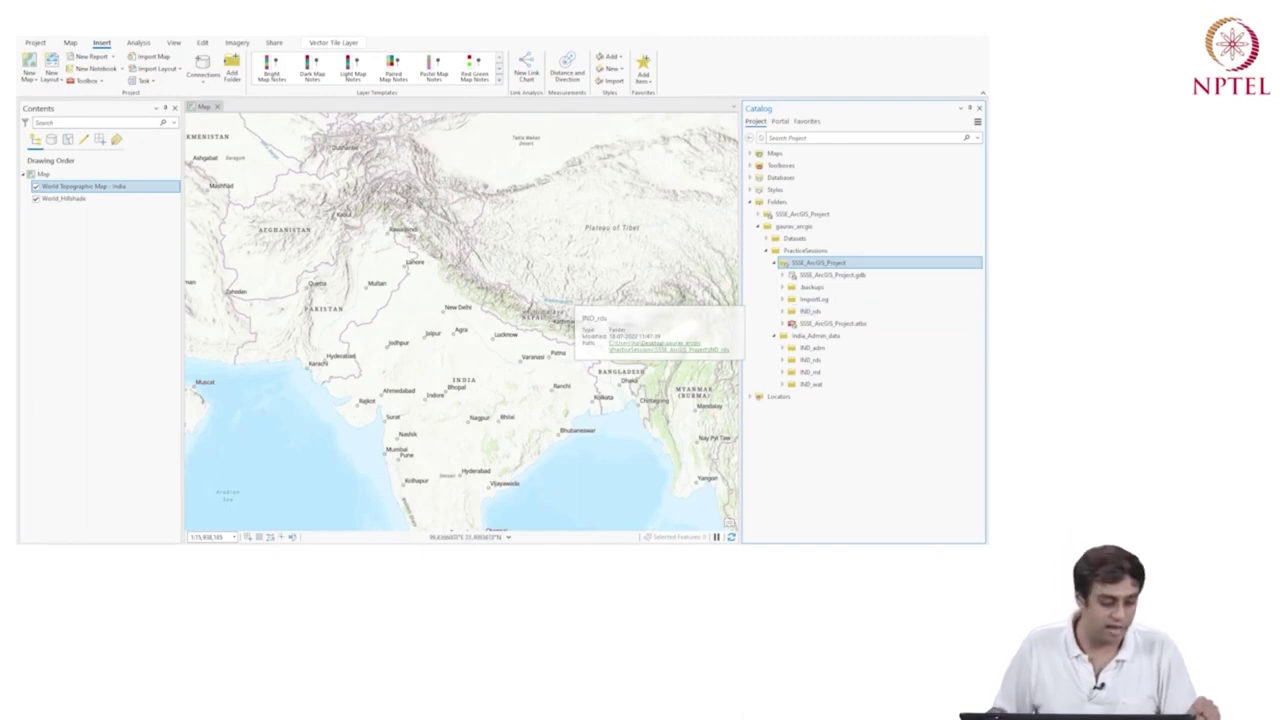
# Step: Switch to File Explorer and examine the Datasets folder inside the ArcGIS folder on the Desktop
pyautogui.press('super')
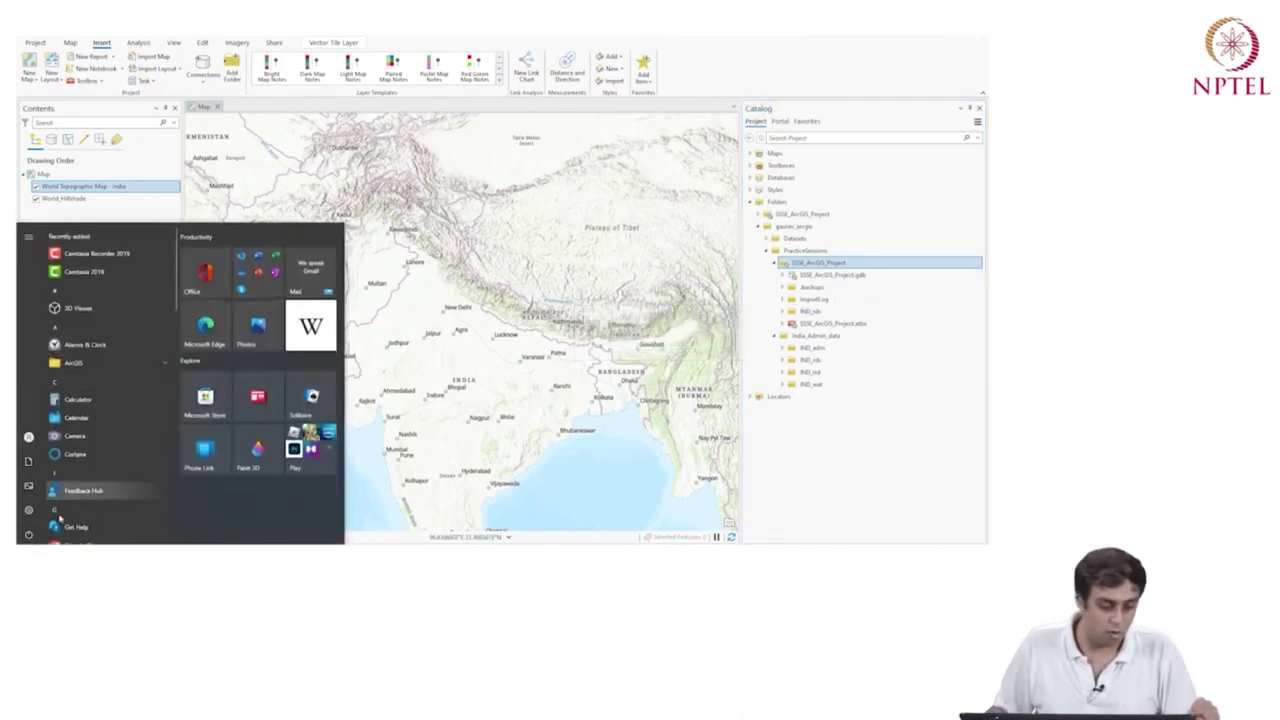
pyautogui.press('super+e')
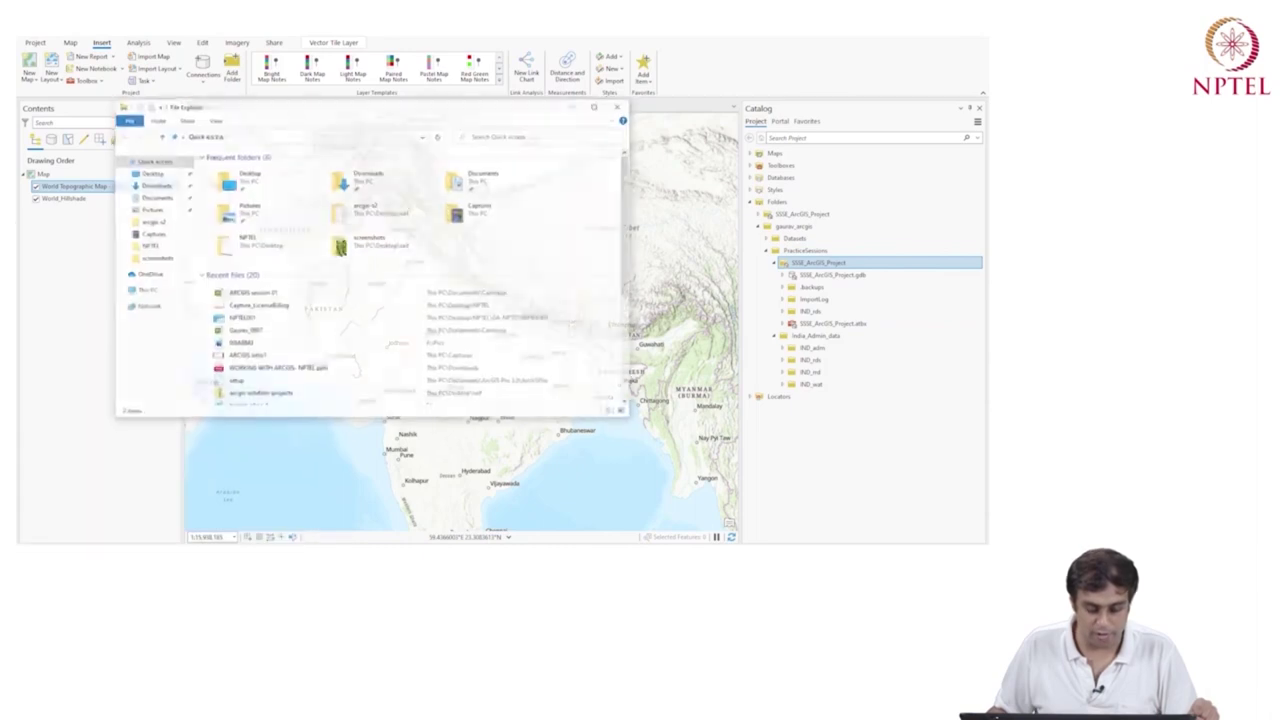
pyautogui.doubleClick(436, 107)
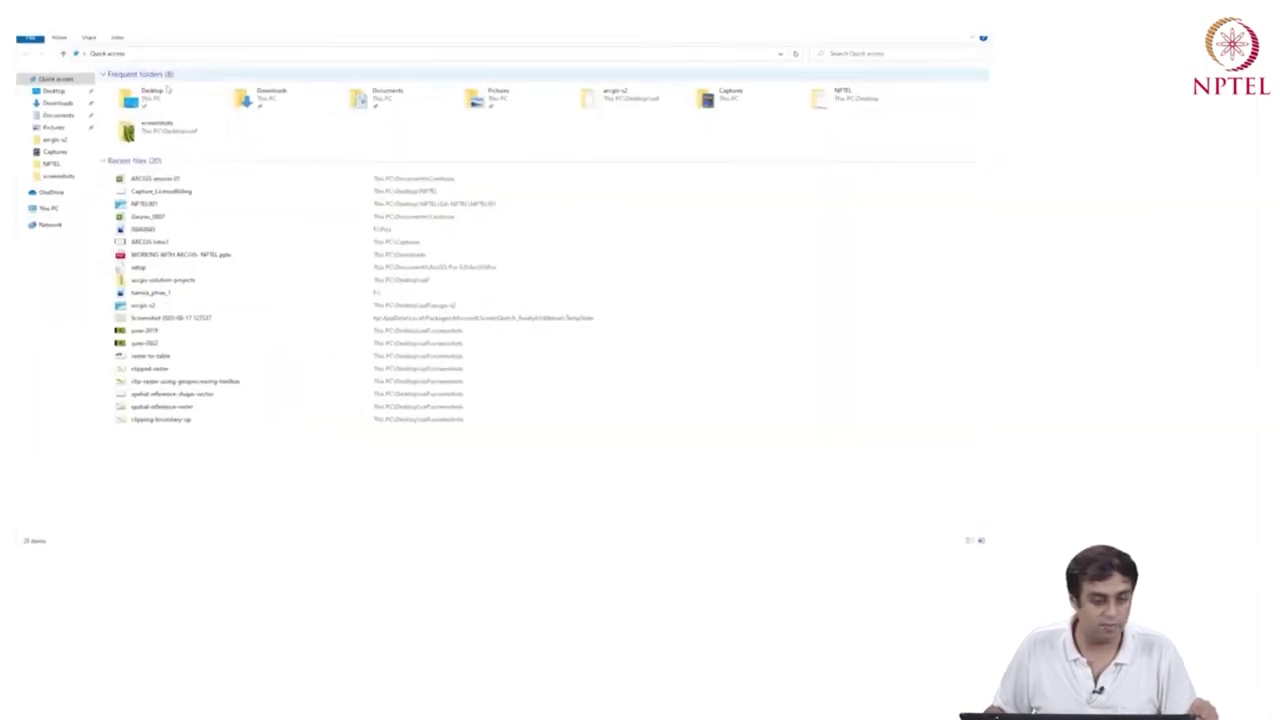
pyautogui.doubleClick(150, 98)
pyautogui.click(147, 101)
pyautogui.doubleClick(147, 101)
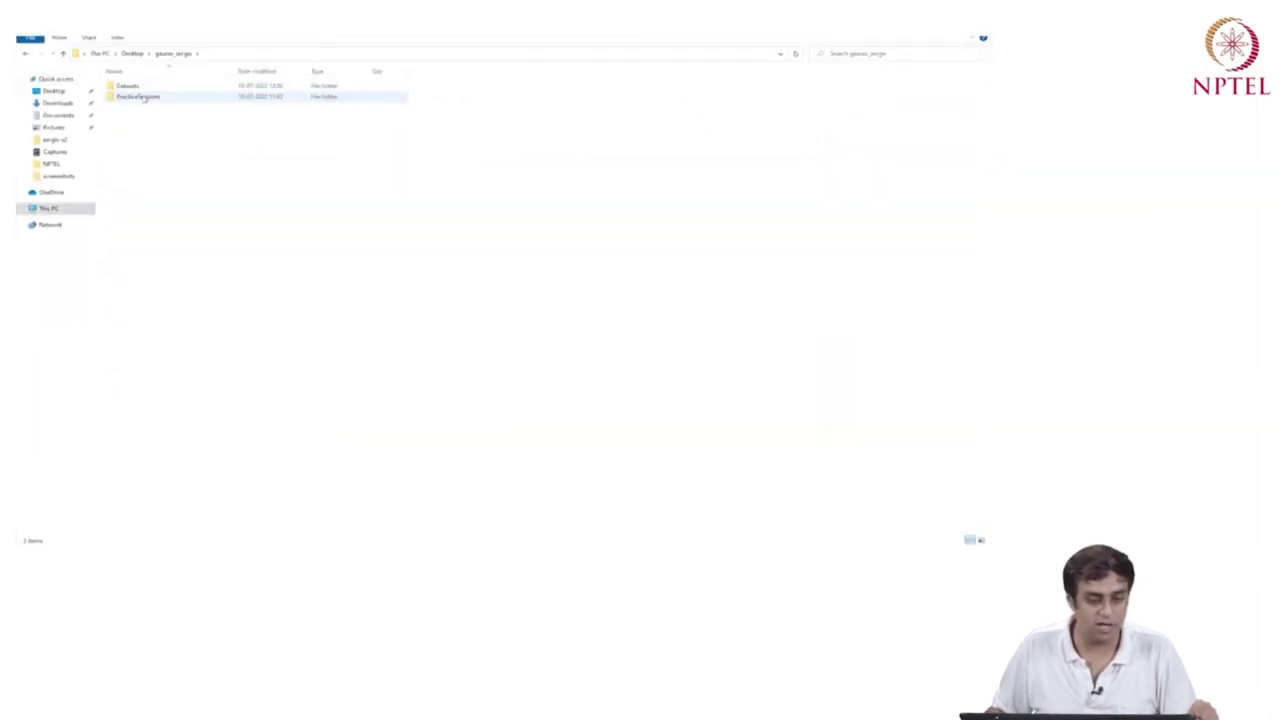
pyautogui.doubleClick(147, 91)
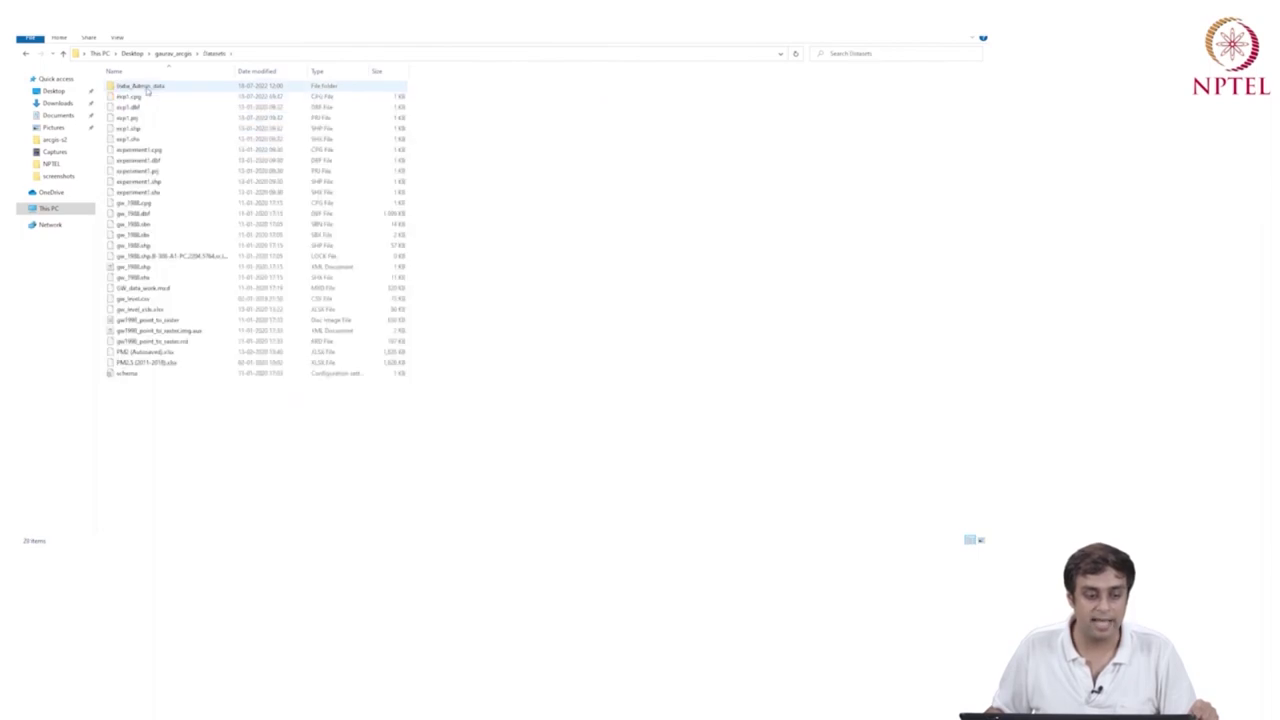
# Step: Go to the SSSE_ArcGIS_Project folder inside PracticeSessions and locate the copied IND_rds folder
pyautogui.click(172, 53)
pyautogui.doubleClick(140, 97)
pyautogui.doubleClick(140, 97)
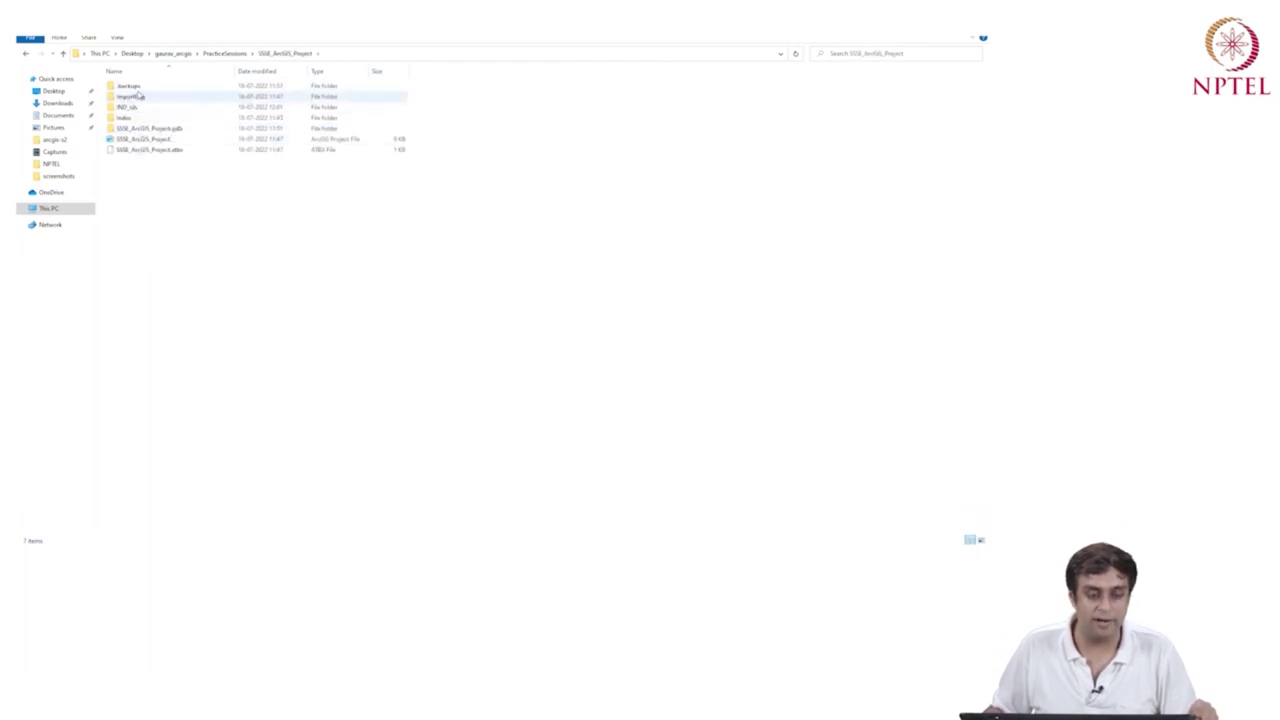
pyautogui.click(128, 109)
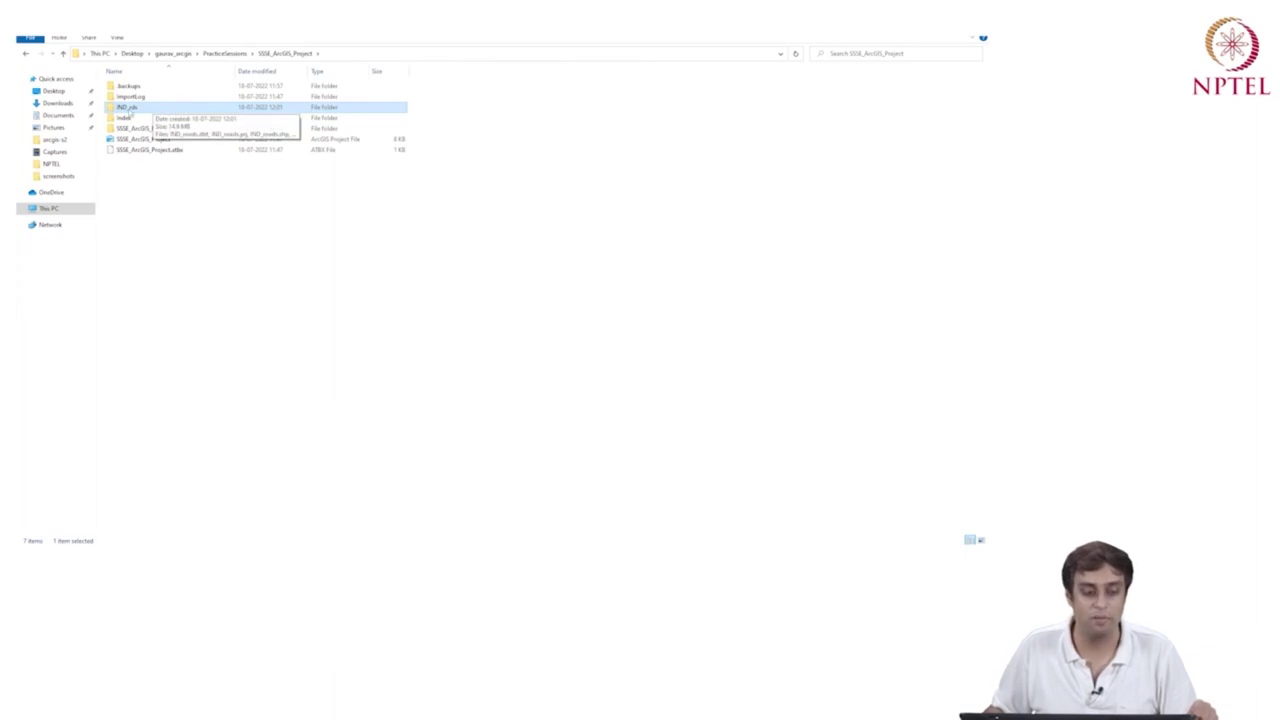
# Step: Check the source folders in India_Admin_data and inspect the files in the project's copied IND_rds folder
pyautogui.click(225, 53)
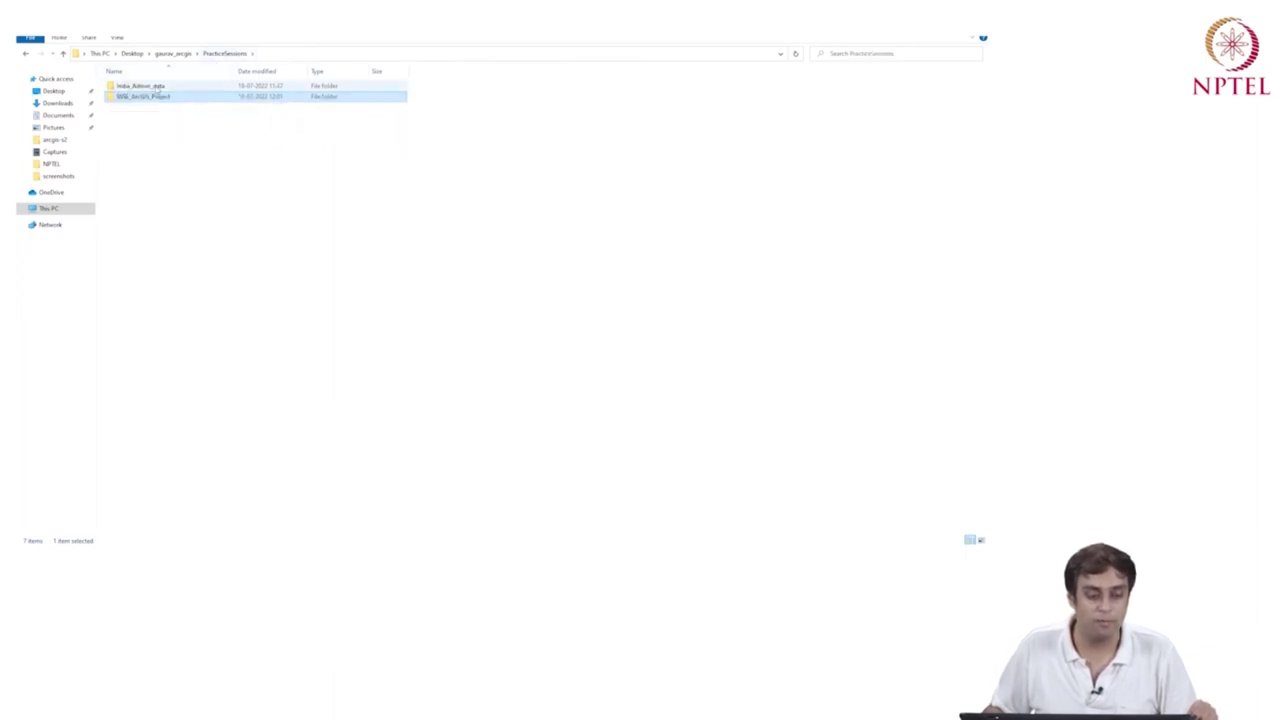
pyautogui.doubleClick(140, 86)
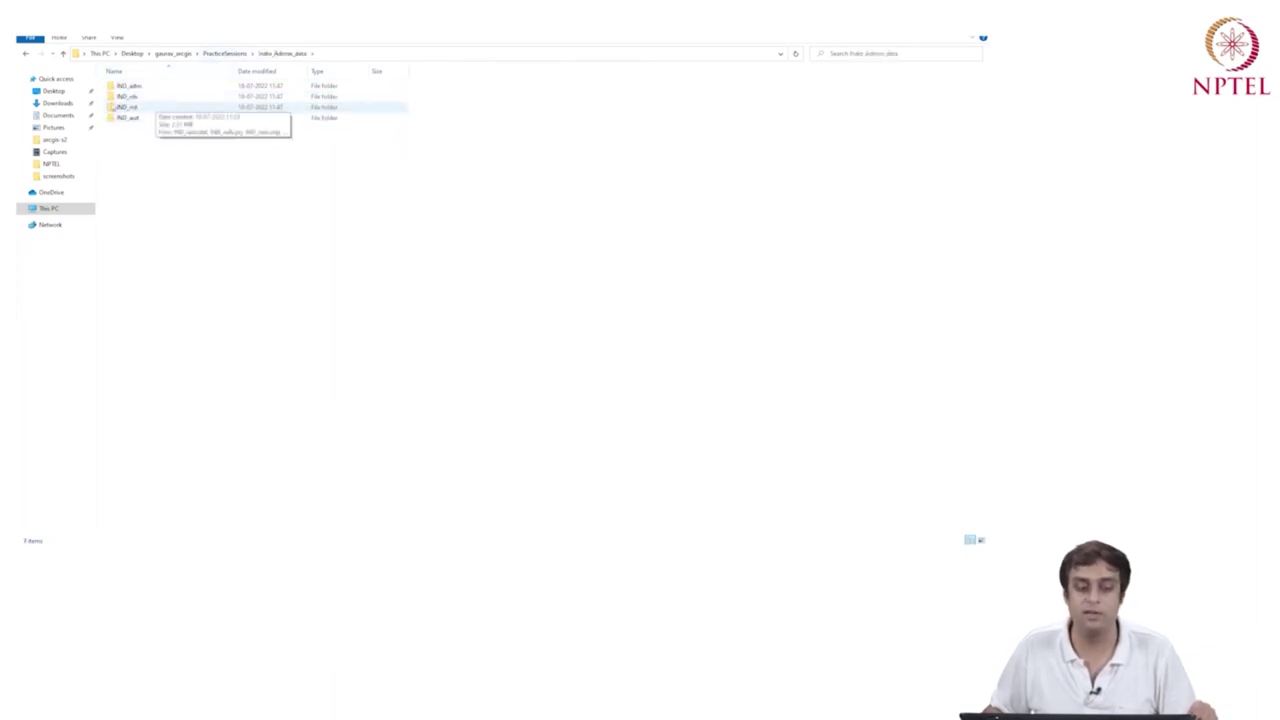
pyautogui.click(224, 53)
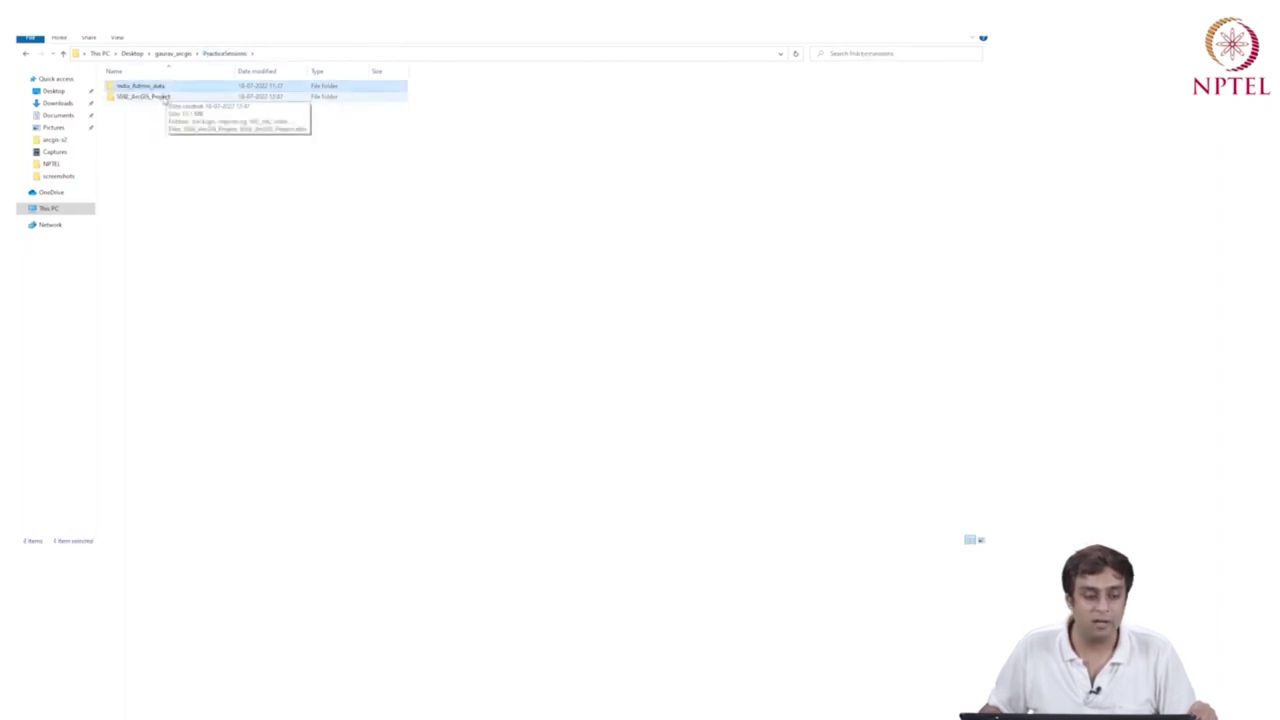
pyautogui.doubleClick(145, 96)
pyautogui.doubleClick(130, 107)
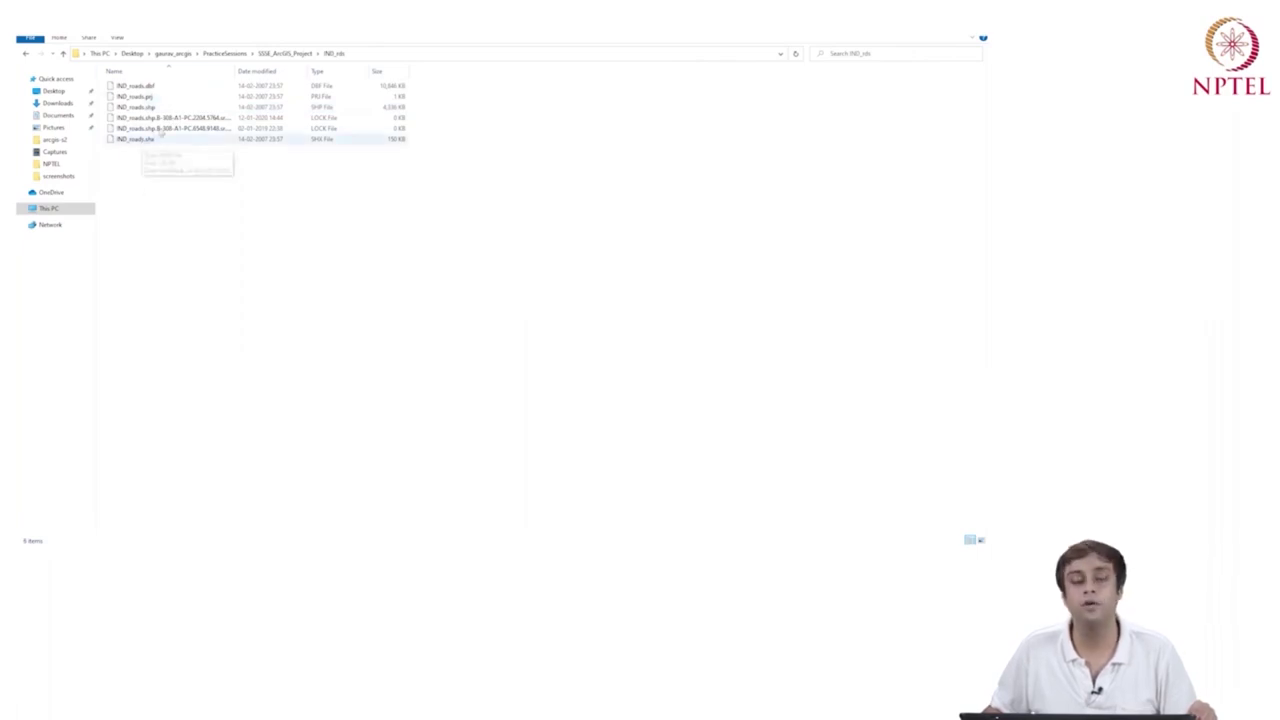
# Step: Switch back to ArcGIS Pro and save the project
pyautogui.click(262, 54)
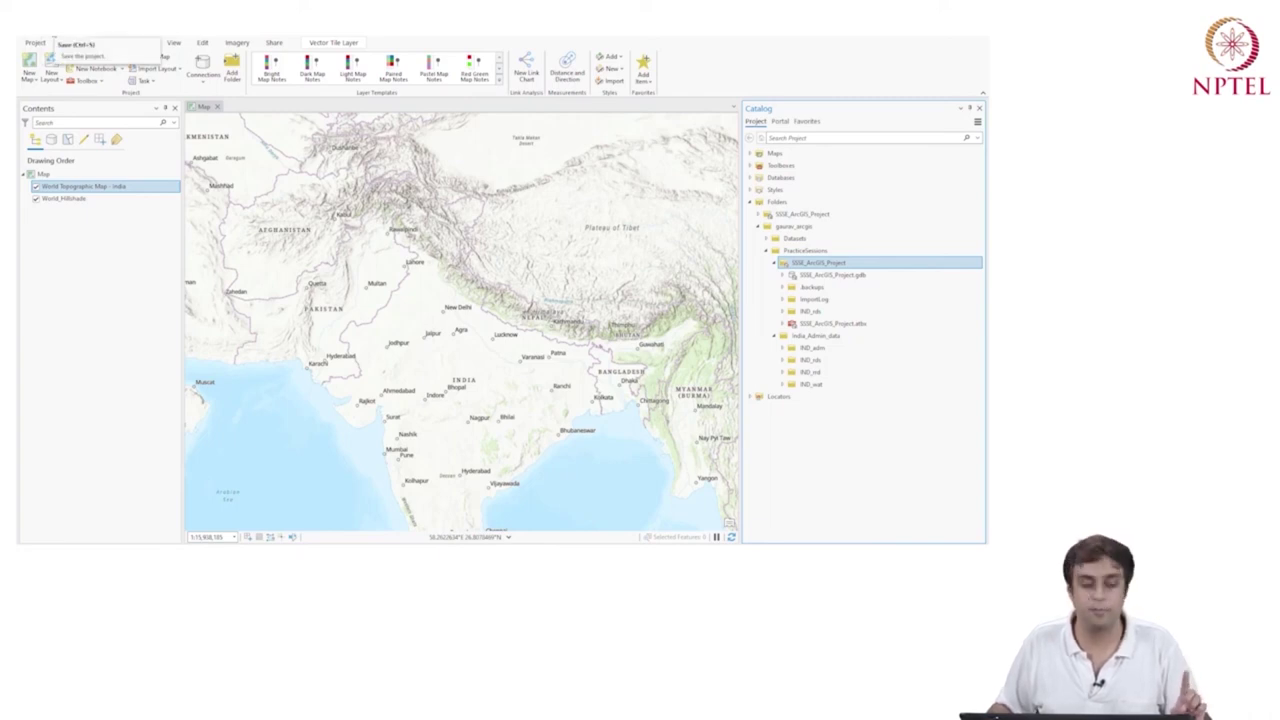
pyautogui.click(50, 38)
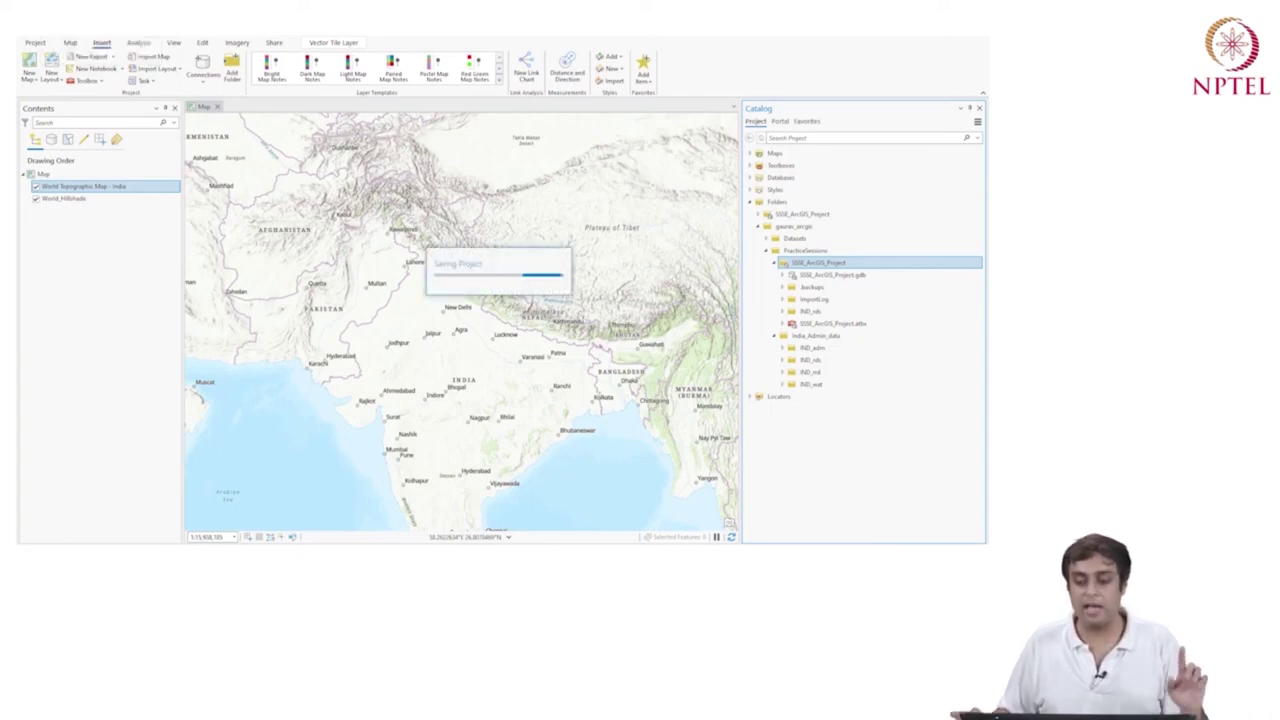